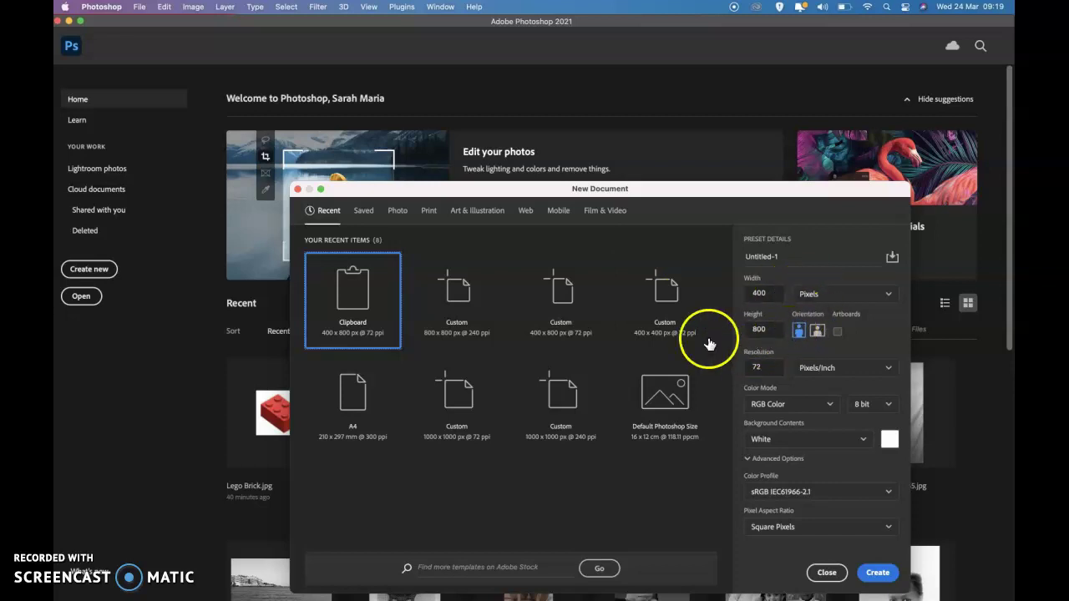
- Create a new 400 × 400 px document at 72 ppi with a white background
click(668, 289)
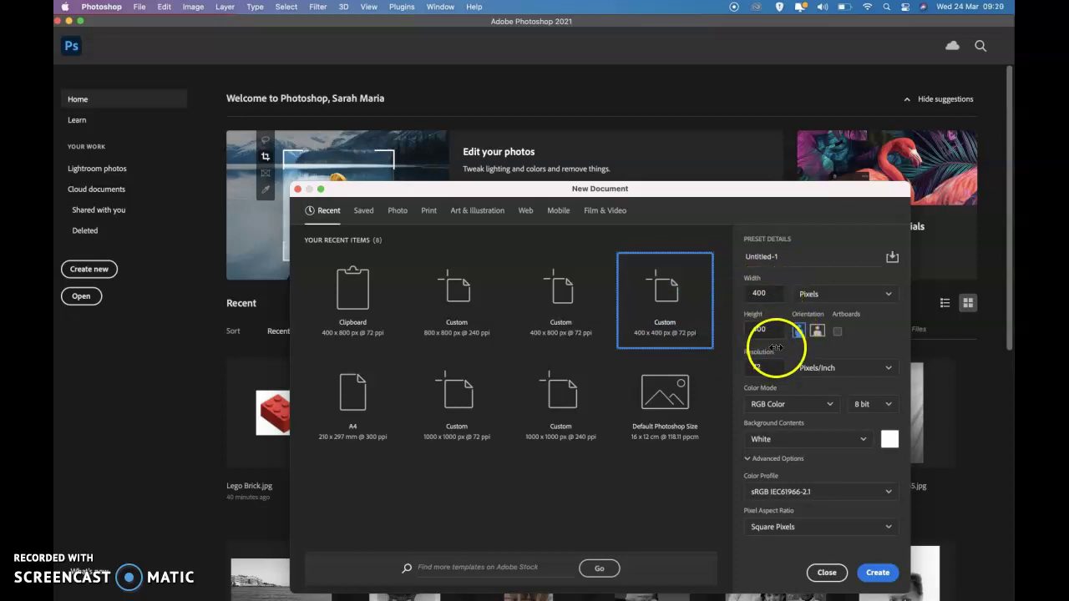
click(876, 573)
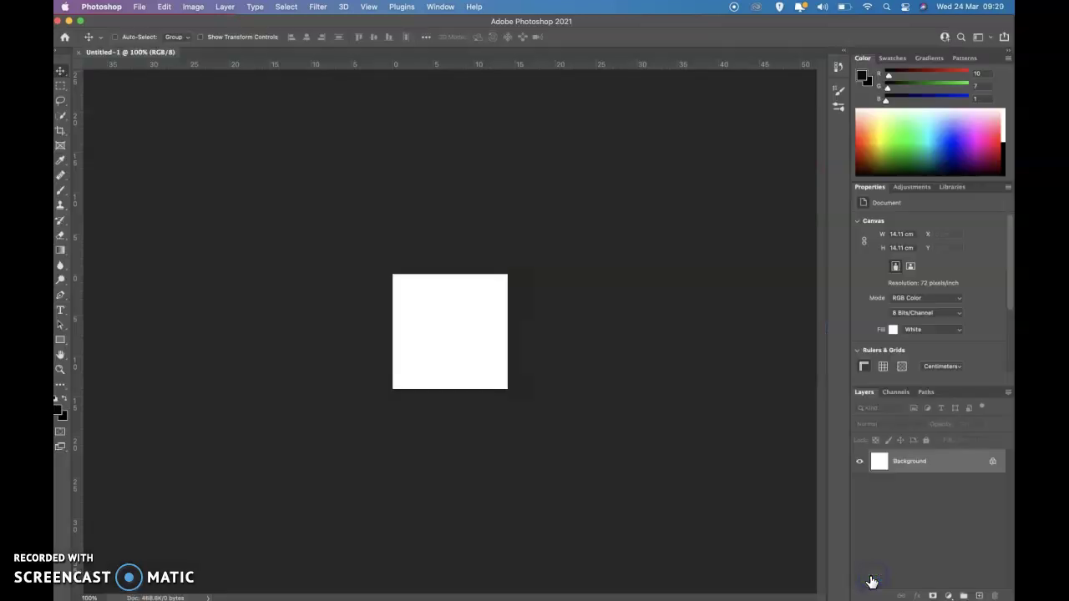
- Paint a vertical and a horizontal black line across the whole canvas with the Brush, plus a dot near their crossing
click(62, 194)
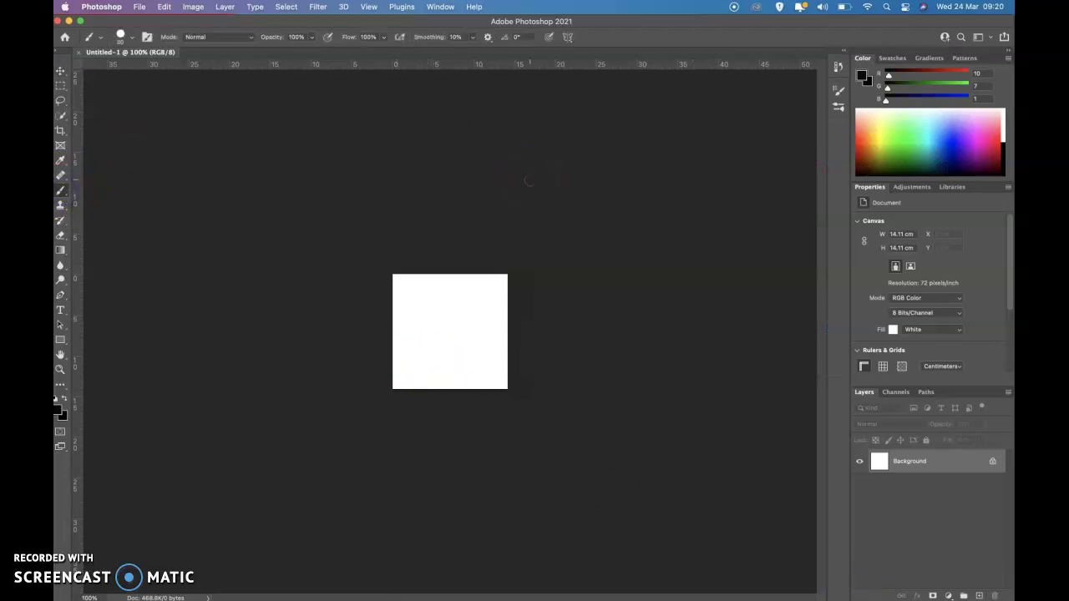
click(429, 258)
click(451, 248)
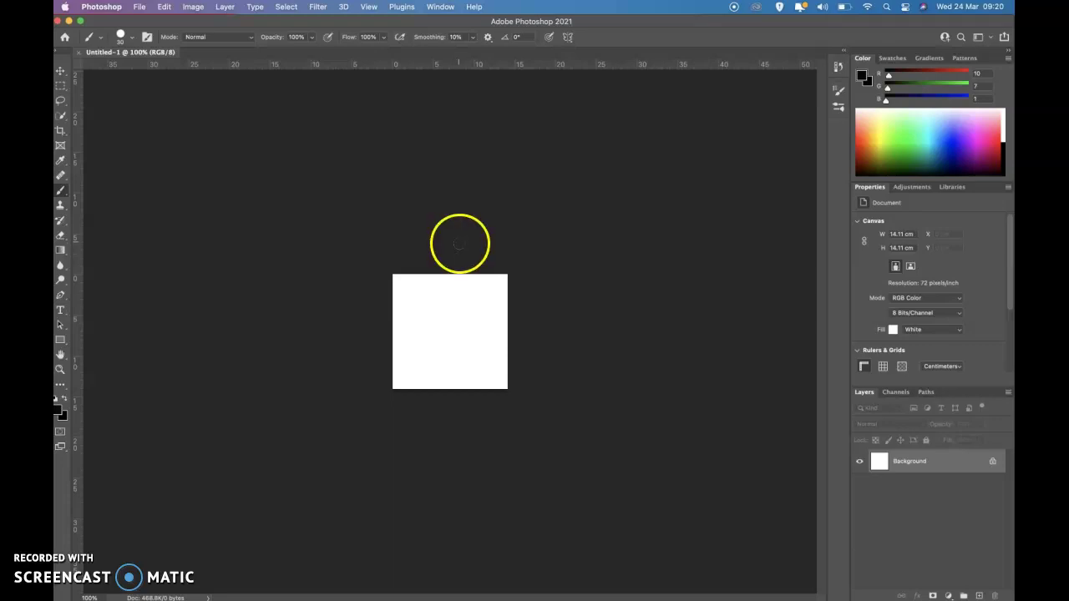
click(458, 252)
mouse_move(458, 252)
mouse_down()
mouse_move(435, 322)
mouse_move(458, 346)
mouse_move(453, 432)
mouse_up()
mouse_move(377, 325)
mouse_down()
mouse_move(423, 355)
mouse_move(543, 320)
mouse_up()
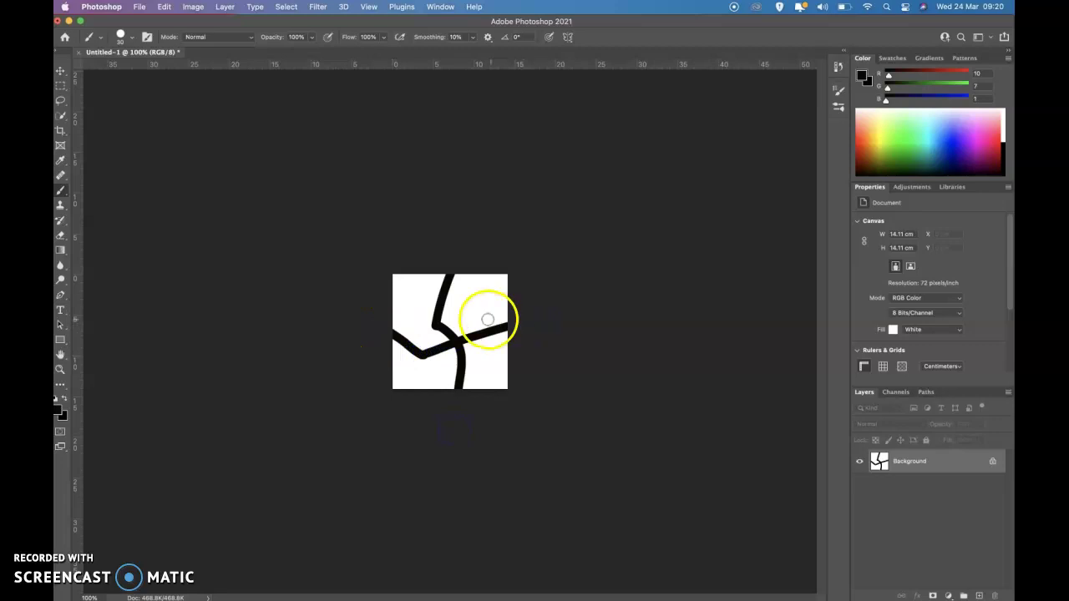
click(460, 318)
click(723, 290)
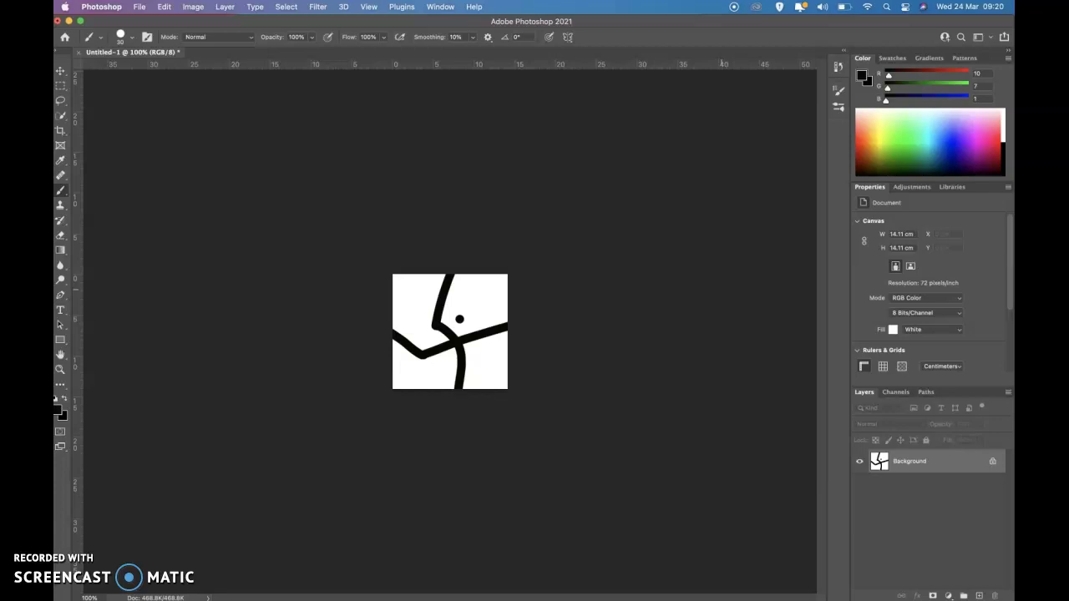
- Copy the entire drawing and create a new 400 × 800 px document at 72 ppi
key(super+a)
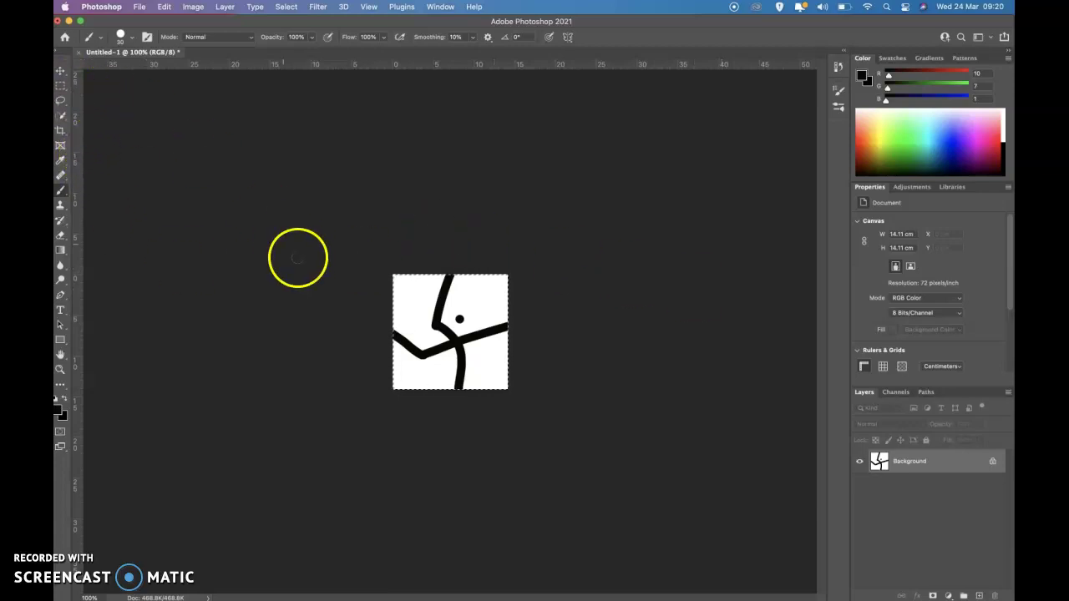
click(138, 7)
click(142, 22)
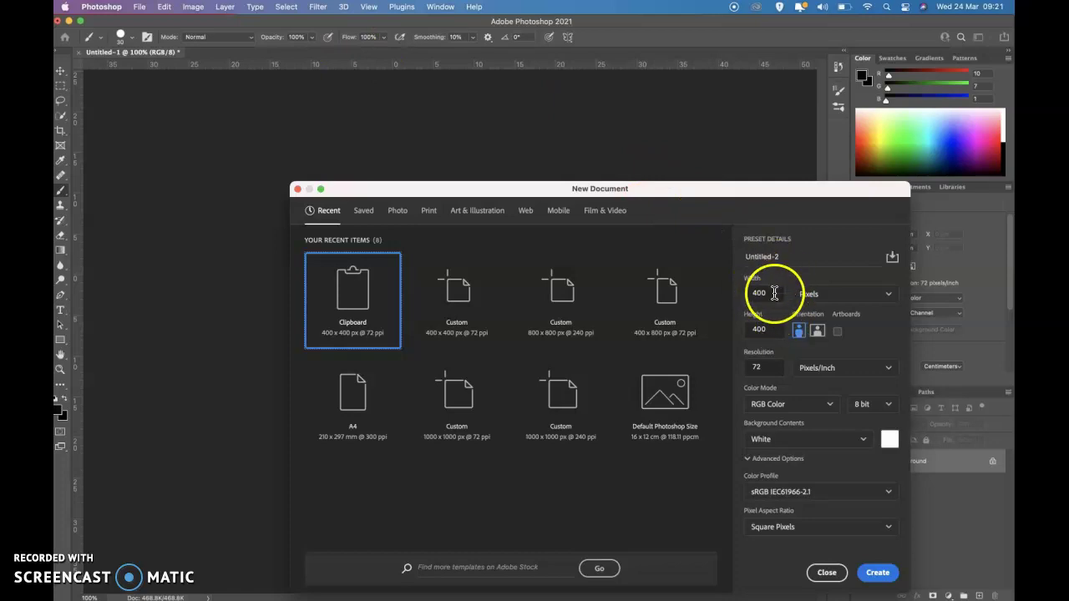
double_click(756, 328)
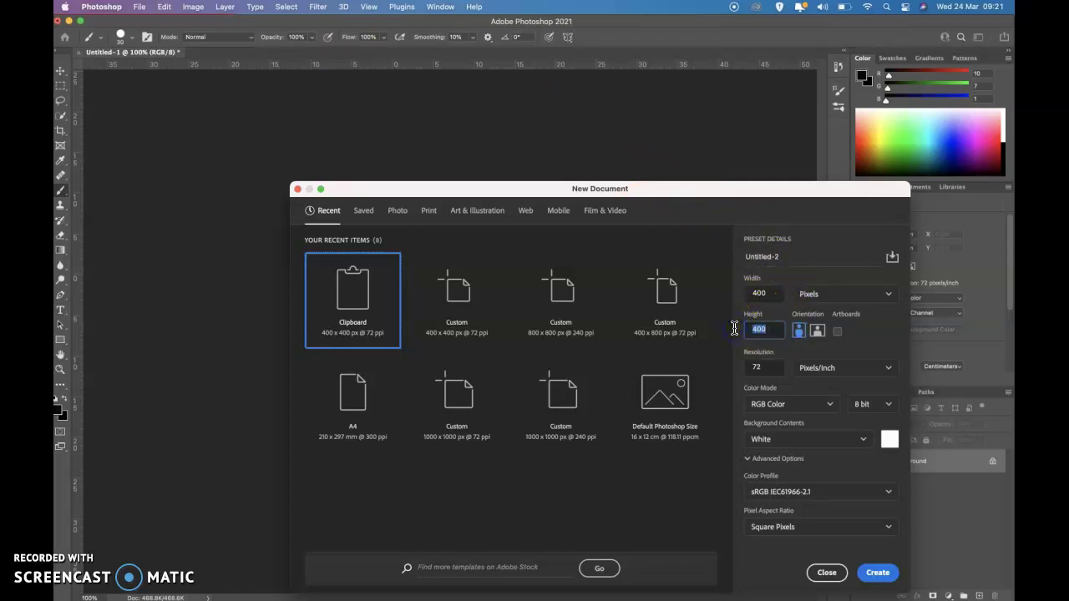
text(800)
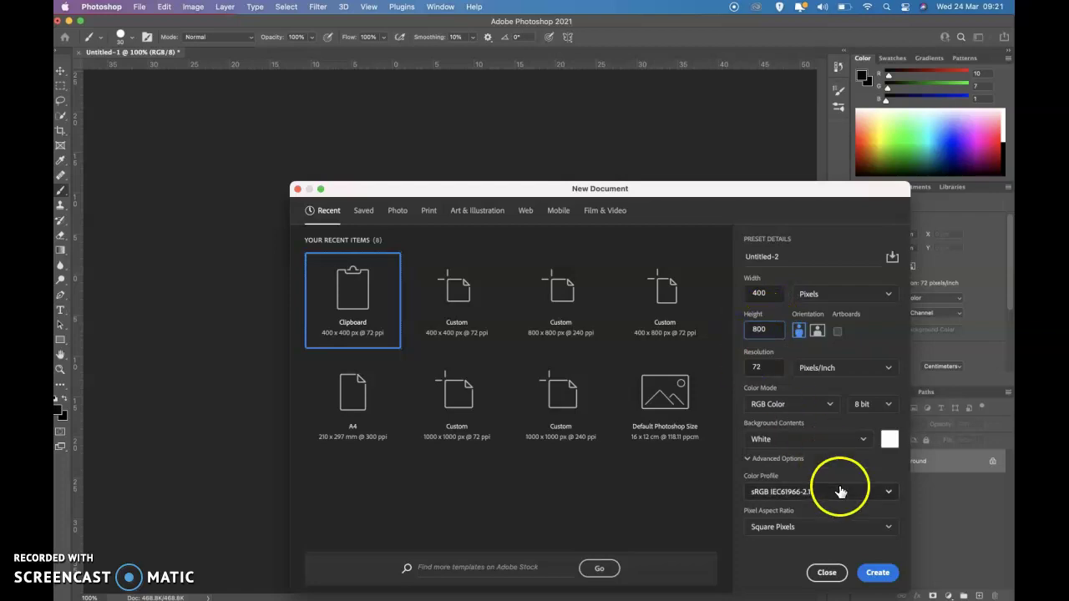
click(876, 573)
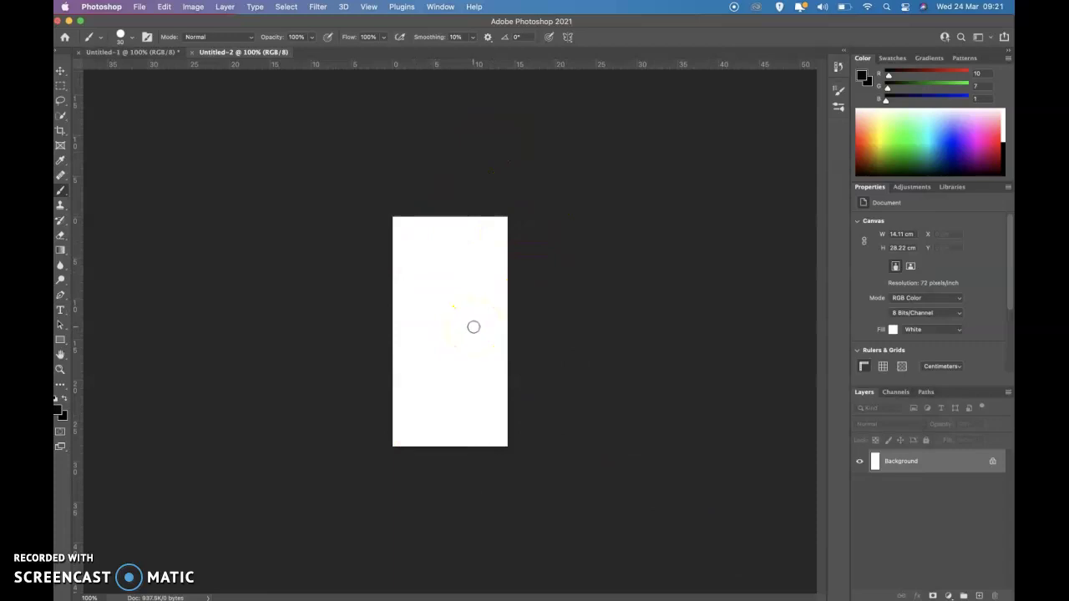
- Paste the copied drawing into the new document and move it to fill the lower half of the canvas
key(super+v)
click(59, 71)
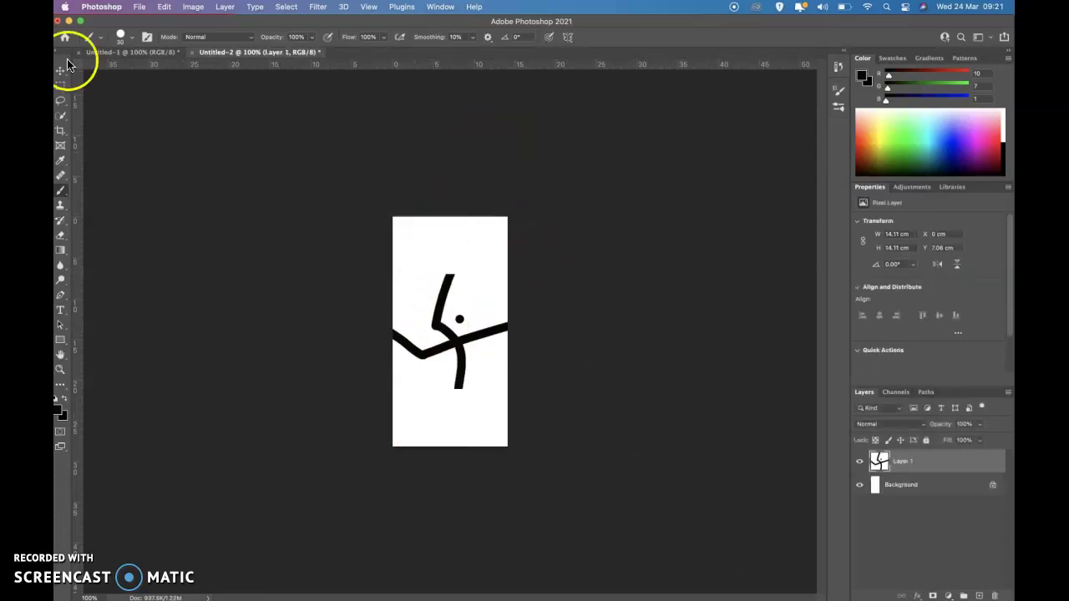
drag(458, 340, 452, 392)
click(671, 161)
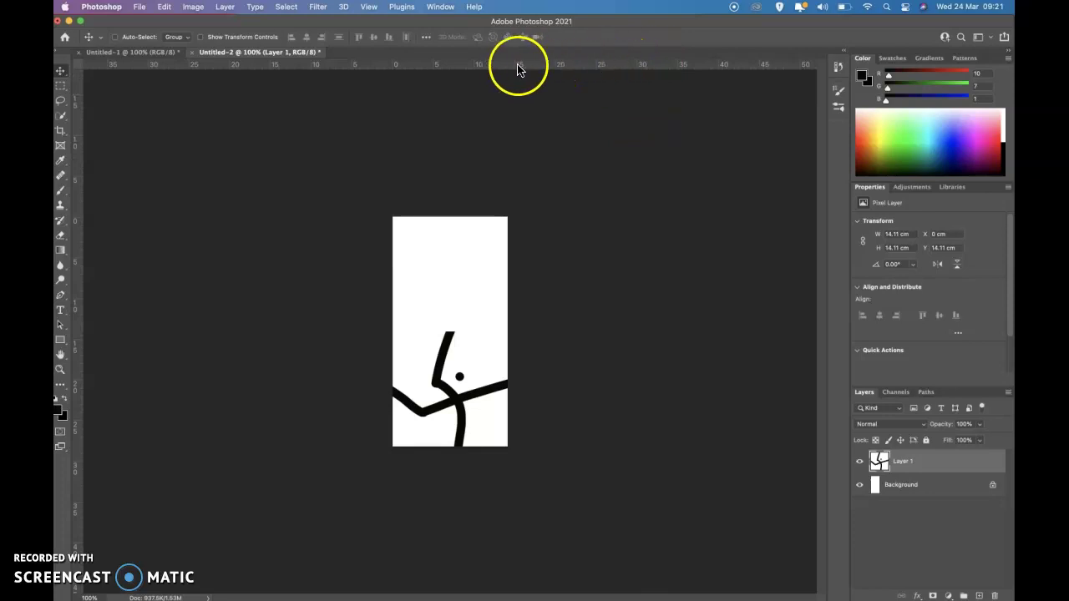
- Place a horizontal guide across the middle of the canvas, exactly along the pasted drawing's upper edge
click(369, 7)
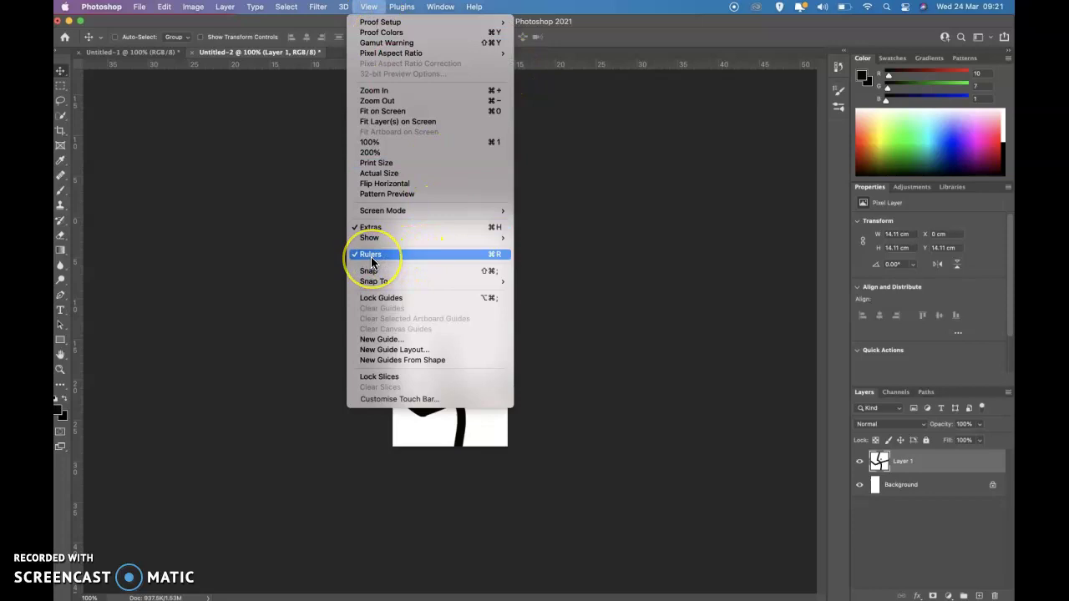
click(594, 61)
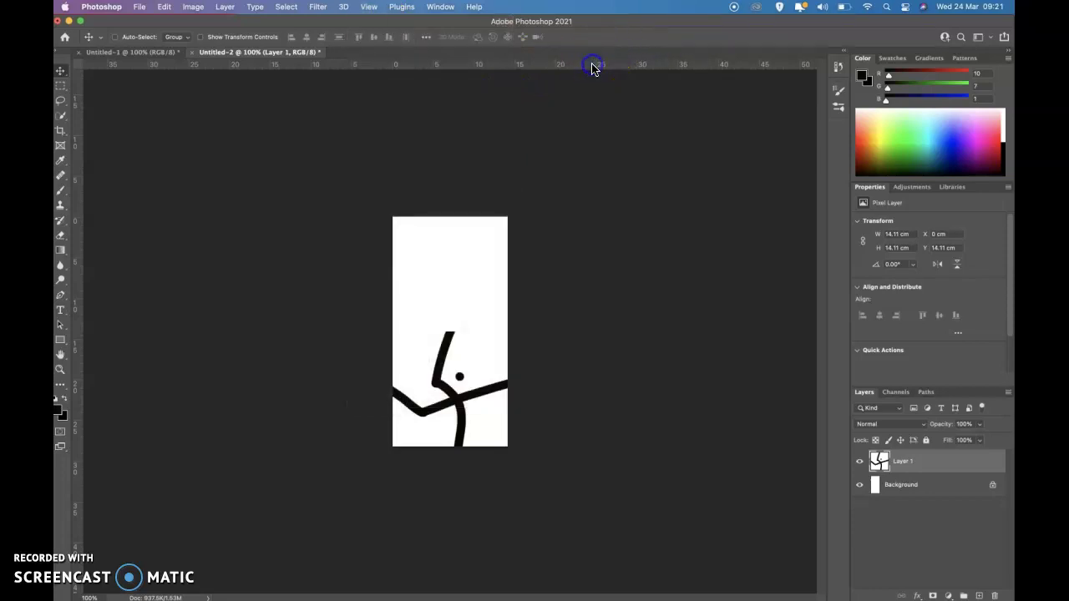
drag(566, 64, 592, 333)
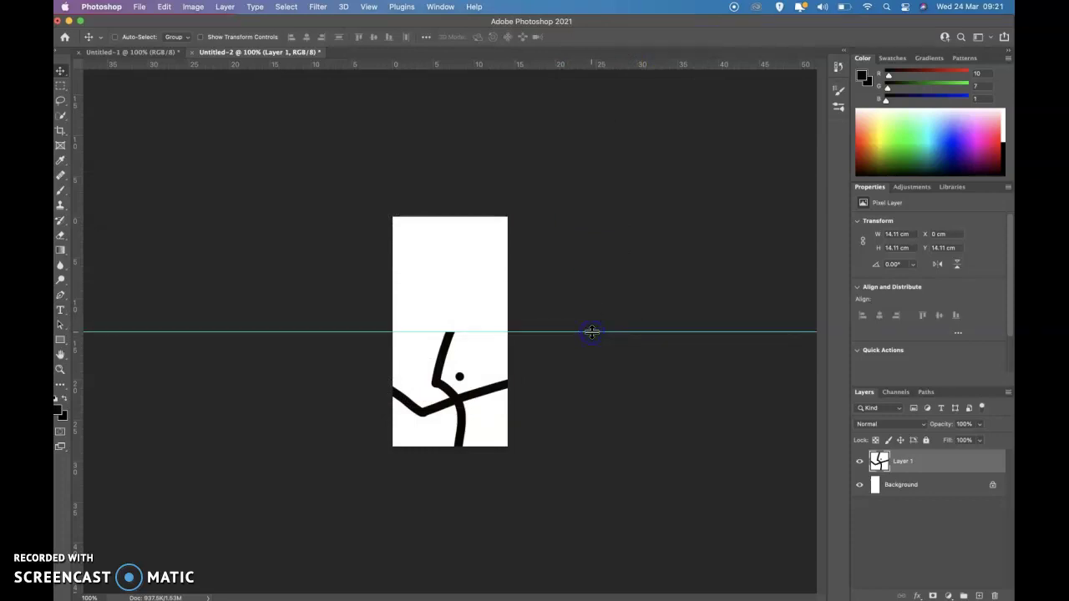
scroll(433, 315, up, 6)
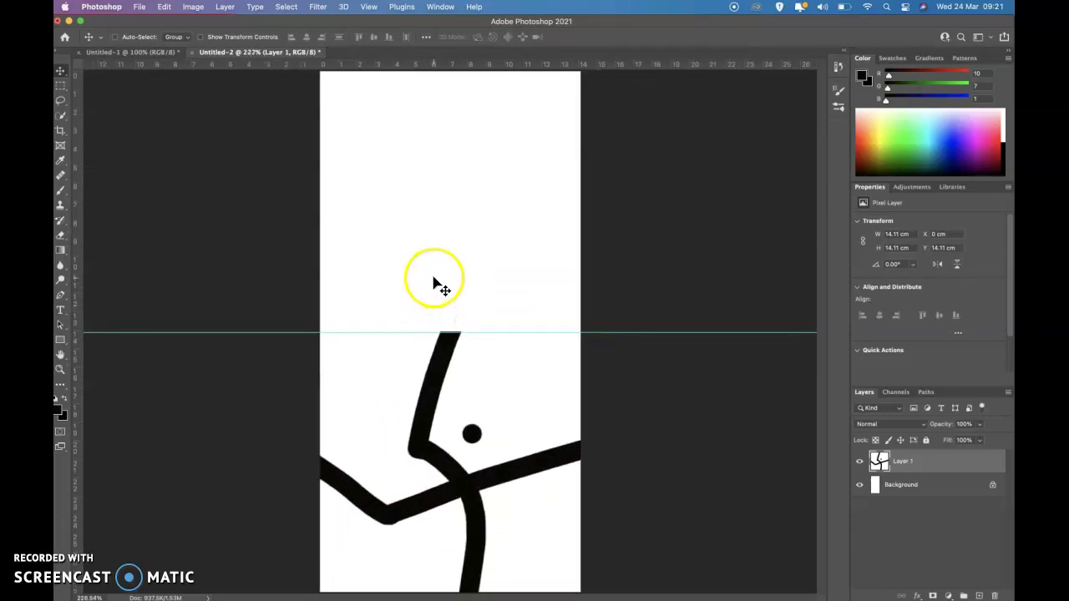
scroll(433, 285, up, 1)
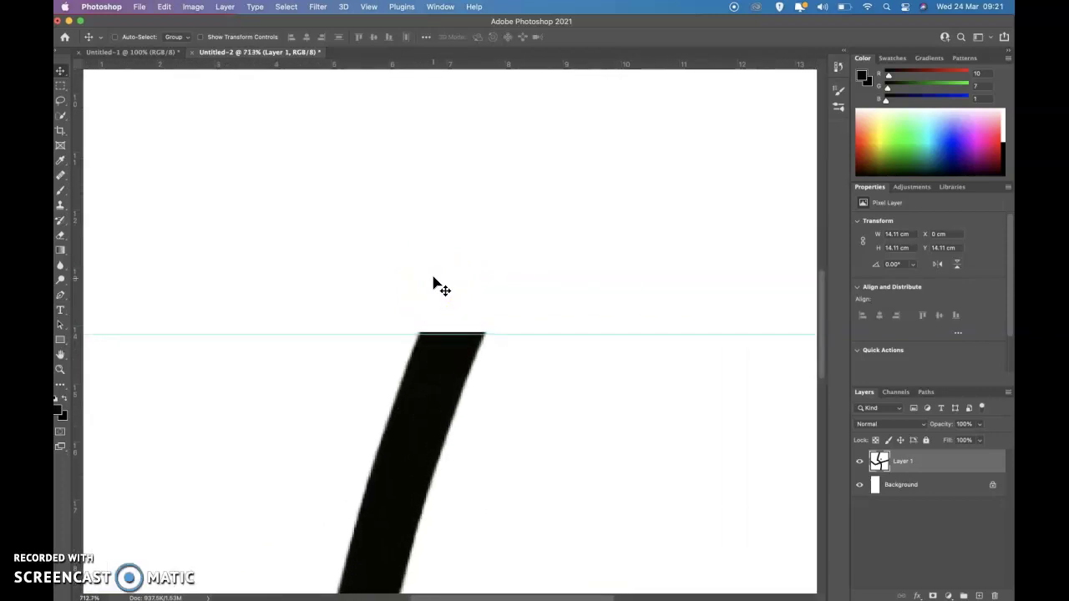
drag(530, 334, 530, 331)
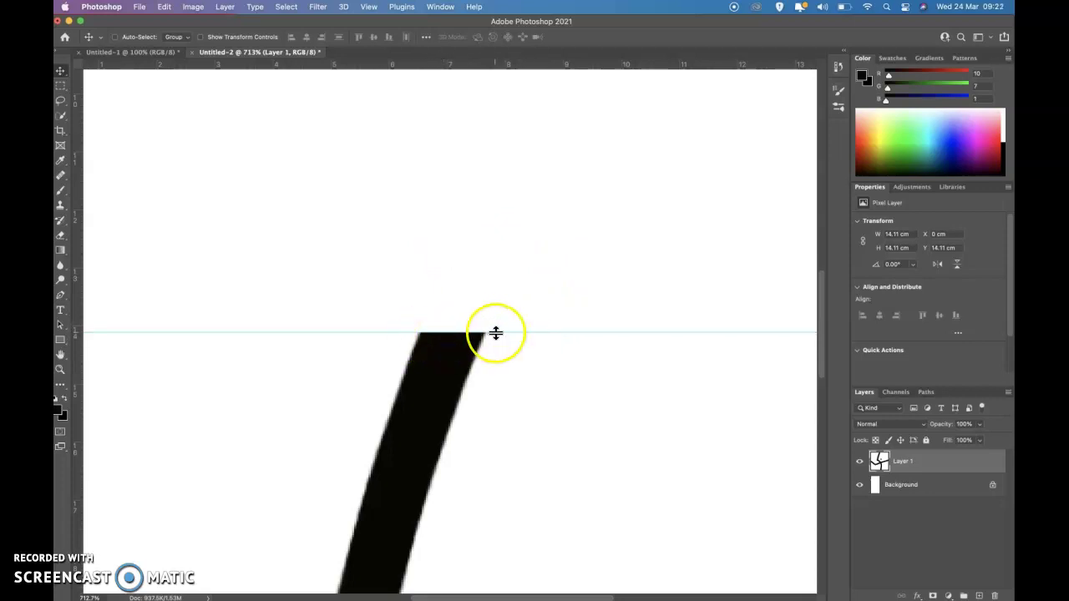
scroll(497, 333, down, 1)
scroll(496, 333, down, 15)
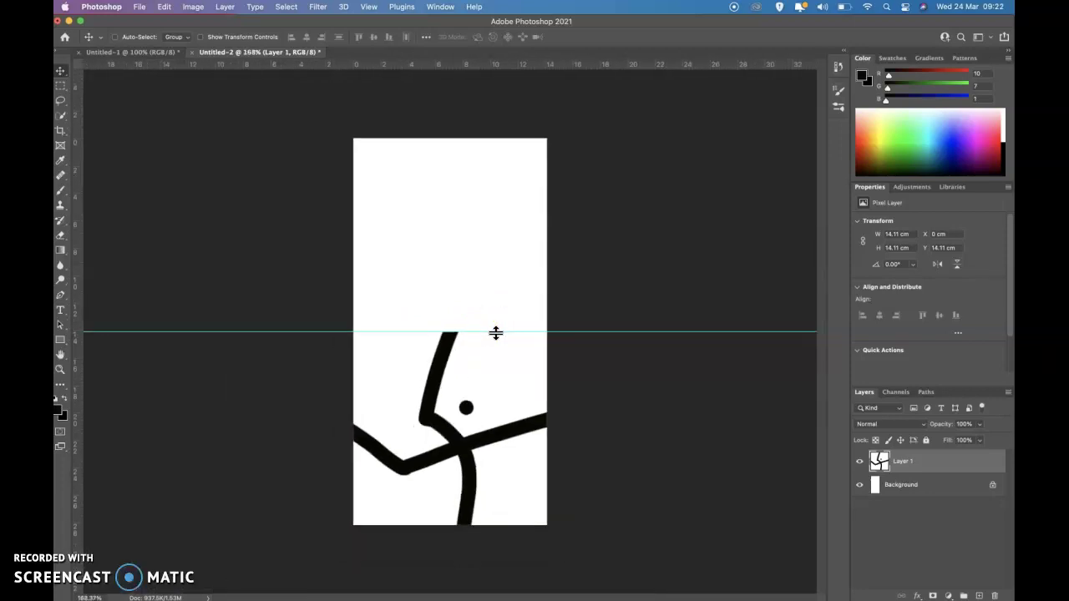
- Rename the pasted drawing's layer as edit
double_click(903, 462)
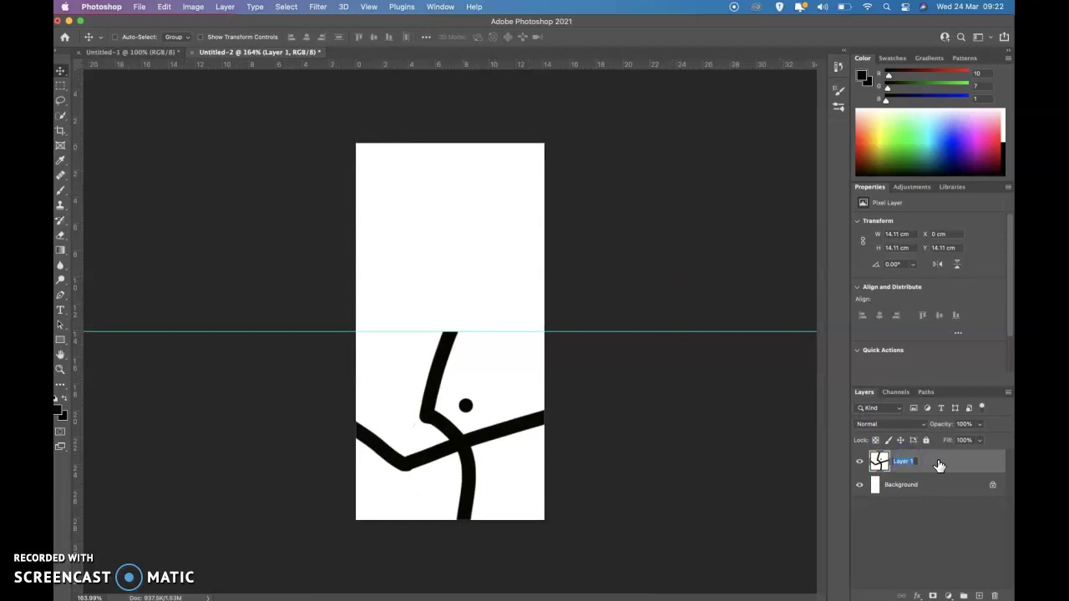
text(edit)
key(Return)
click(674, 505)
- Paste a second copy of the drawing and align it in the upper half of the canvas, ending exactly at the guide
key(super+v)
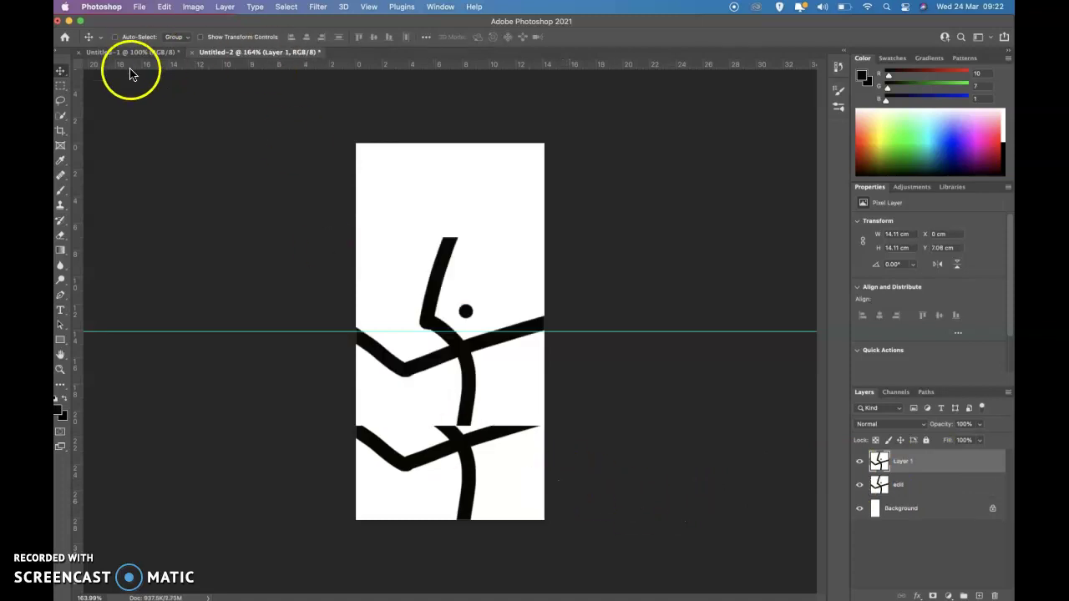
drag(473, 370, 470, 269)
scroll(446, 298, up, 6)
scroll(446, 298, up, 3)
drag(554, 286, 554, 290)
scroll(552, 290, down, 4)
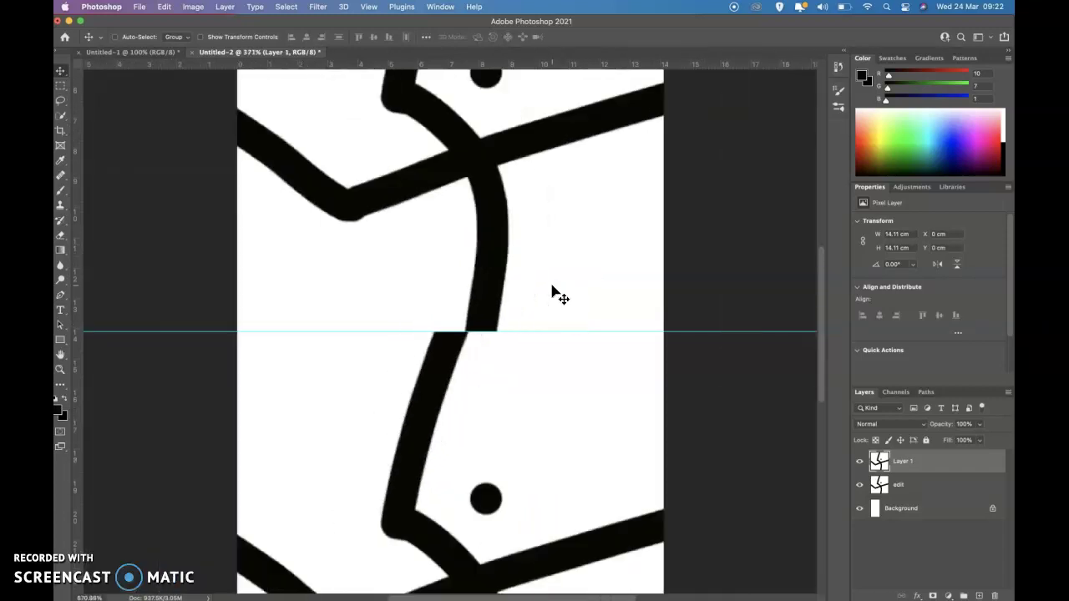
scroll(552, 290, down, 3)
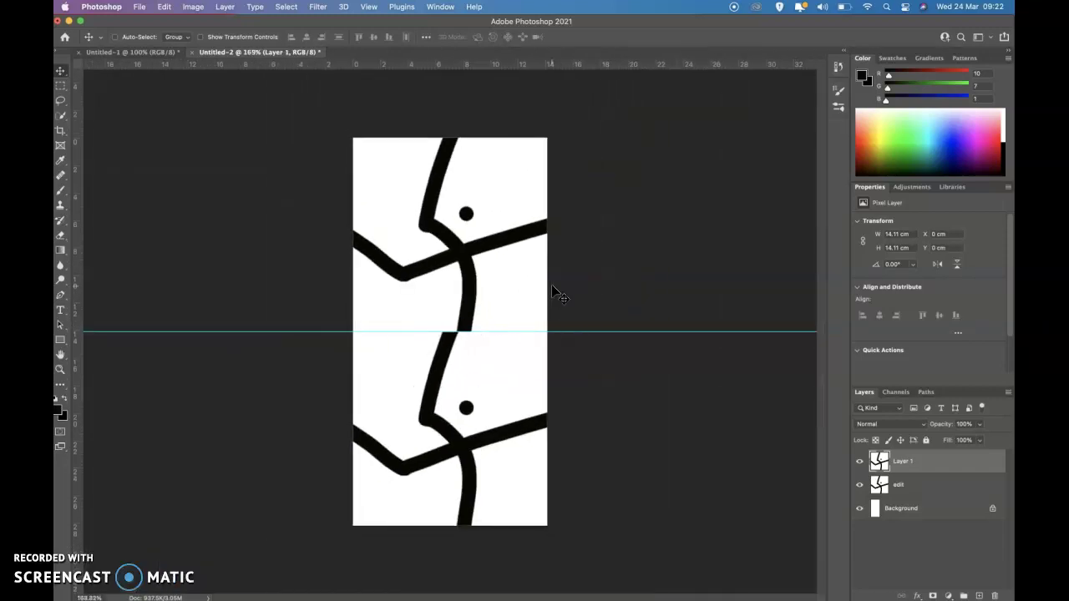
- Erase the upper end of the vertical line on the edit layer, just below the guide
click(899, 492)
click(899, 489)
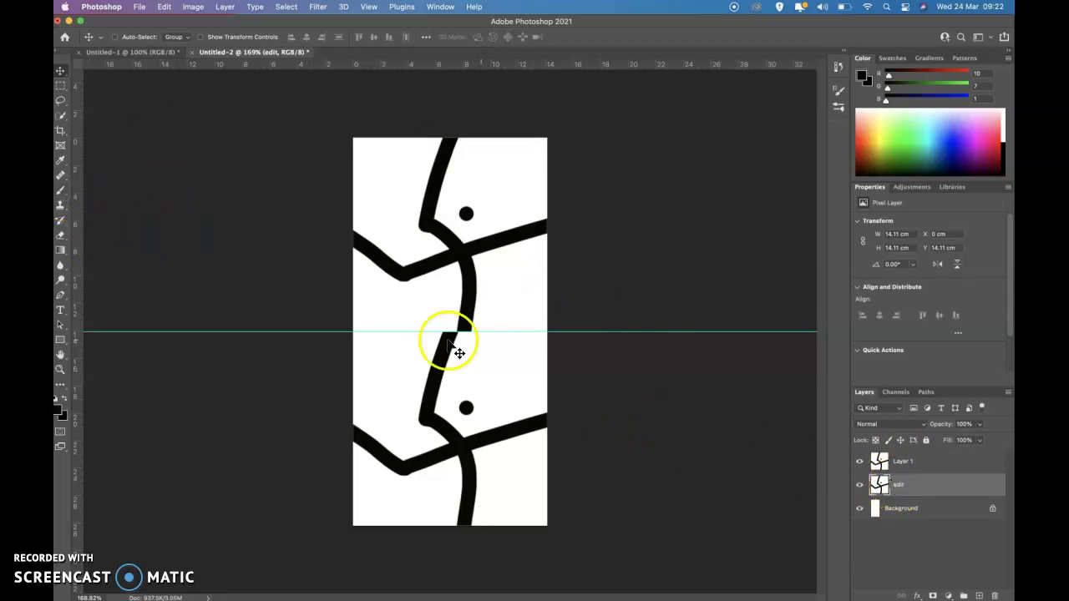
click(78, 232)
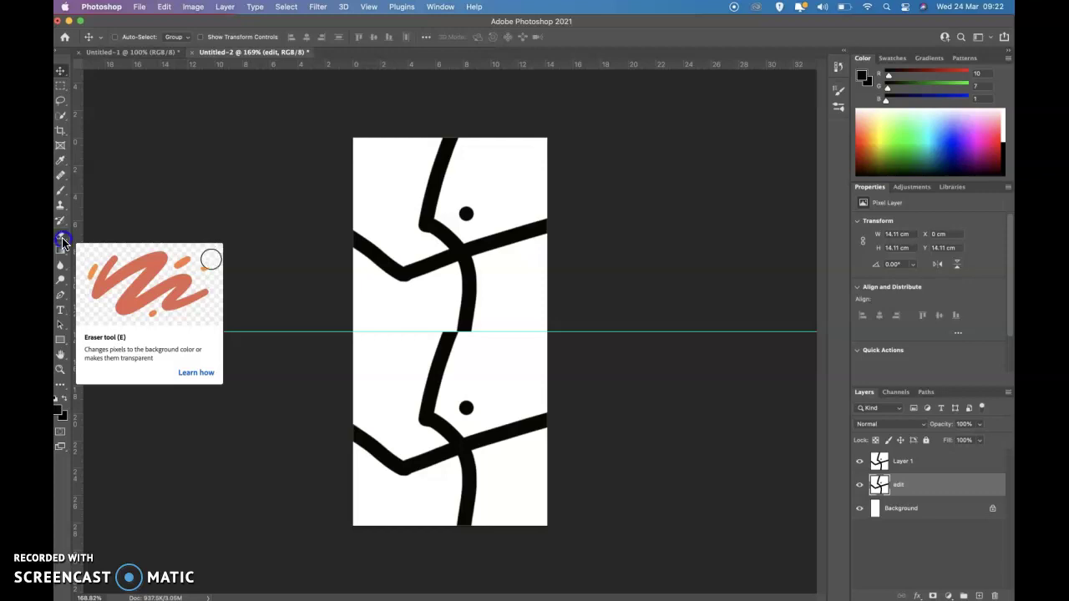
click(61, 240)
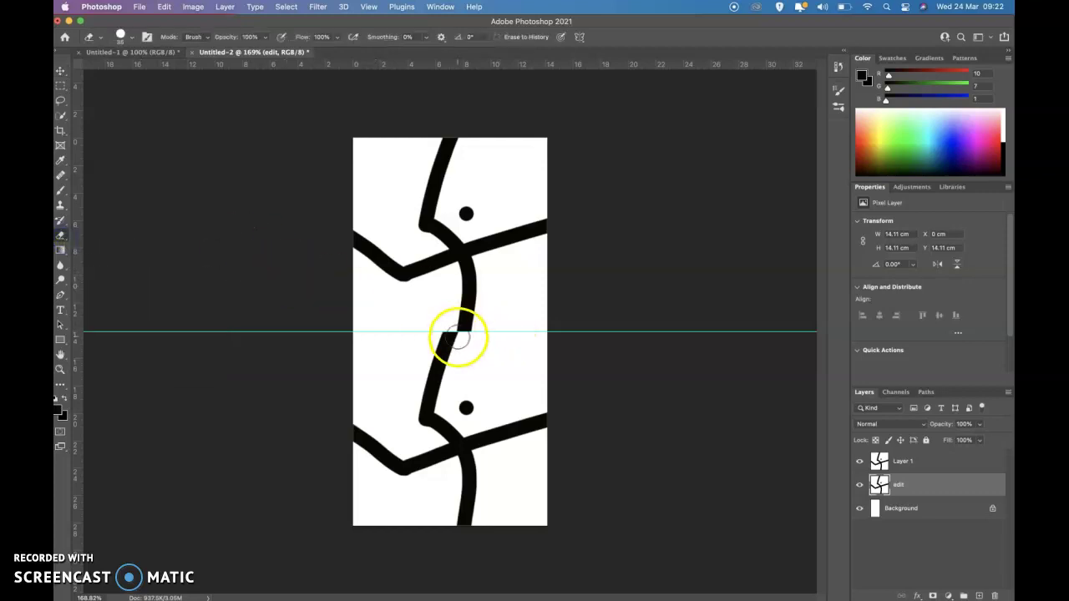
mouse_move(457, 329)
mouse_down()
mouse_move(444, 353)
mouse_move(460, 310)
mouse_move(465, 358)
mouse_move(459, 338)
mouse_up()
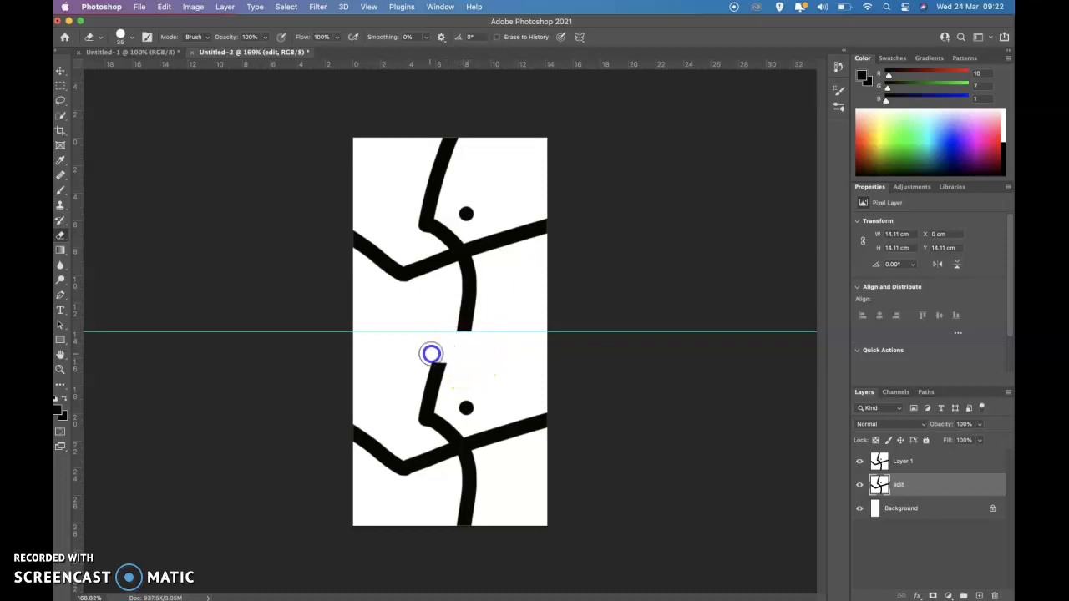
click(494, 361)
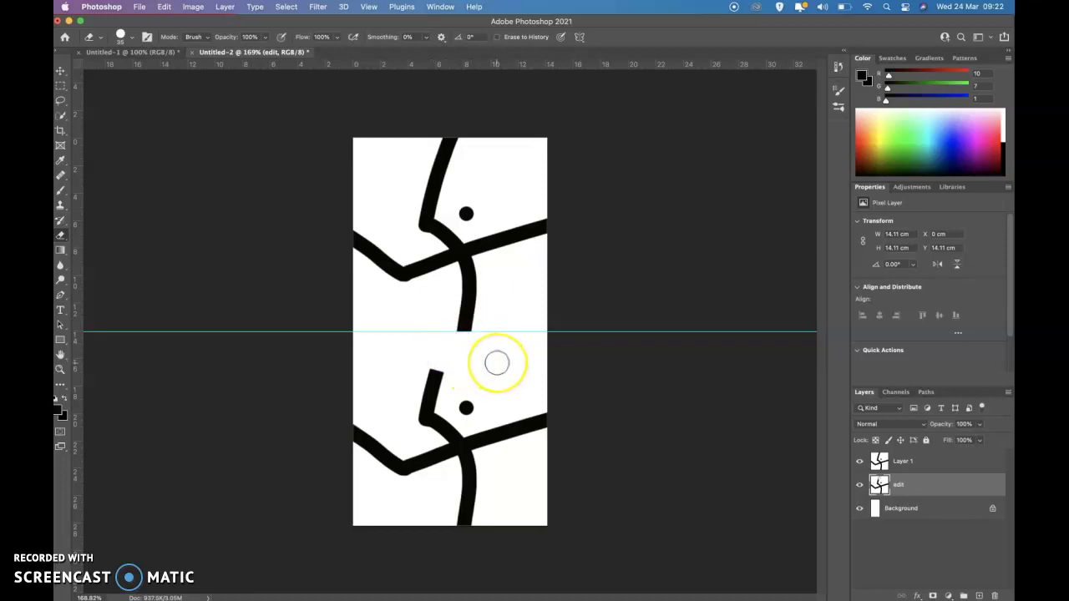
- Brush a black connecting line on the edit layer from the upper line's end at the guide to the cut end below
scroll(493, 365, up, 6)
click(493, 366)
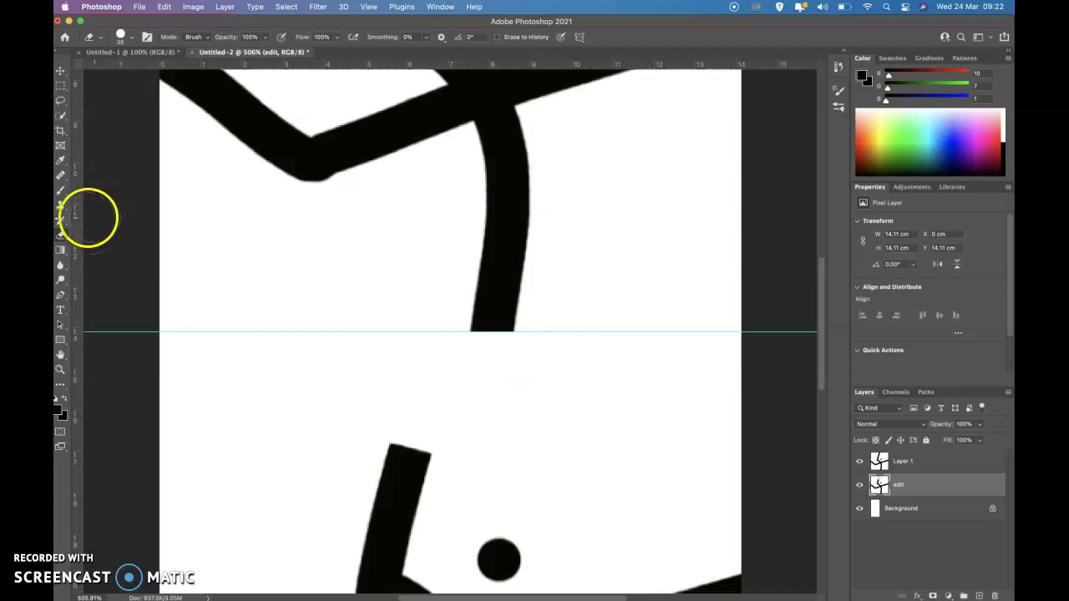
click(62, 190)
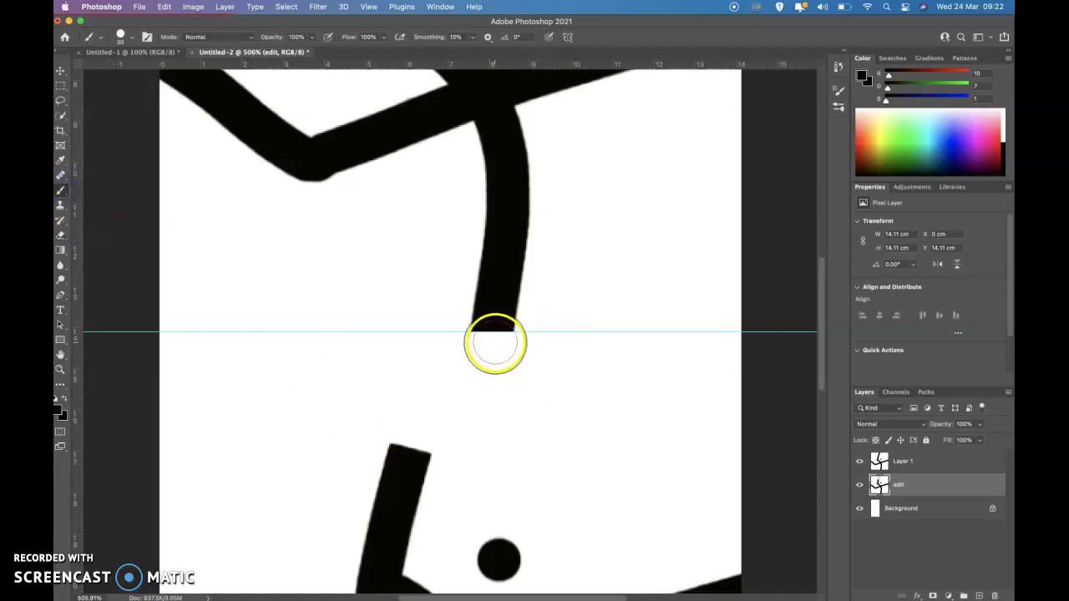
drag(493, 332, 415, 438)
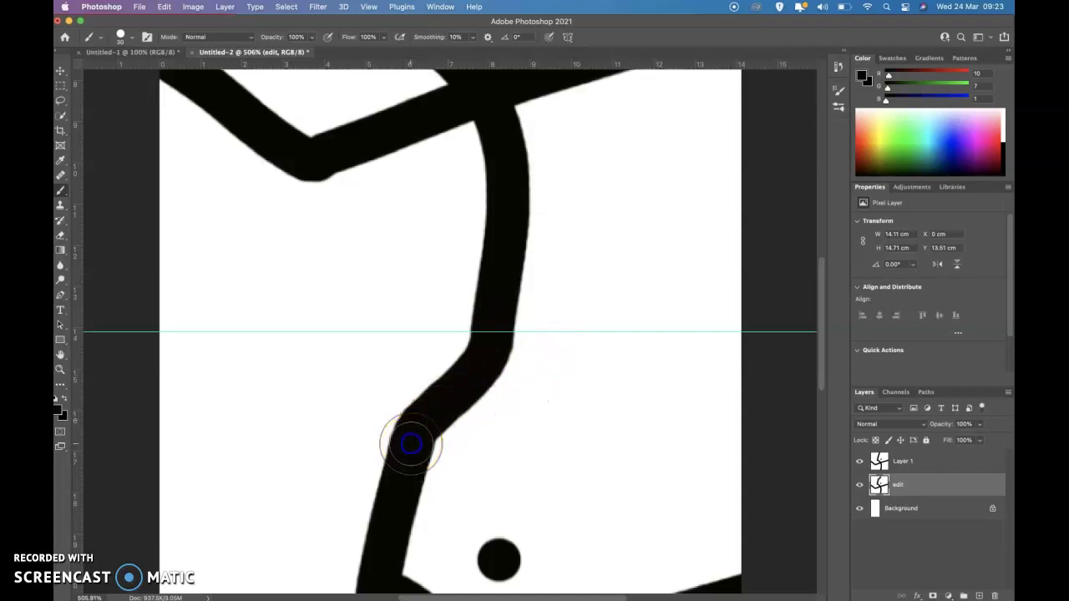
scroll(651, 330, down, 6)
scroll(651, 332, down, 1)
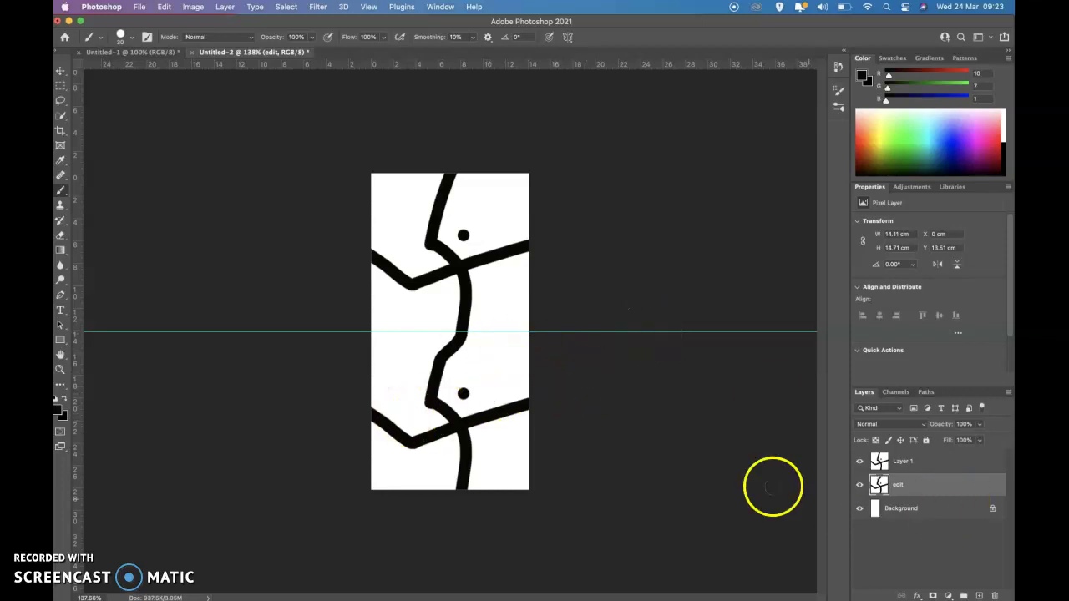
- Hide Layer 1 to examine the edited drawing alone, and show the layer again
click(861, 464)
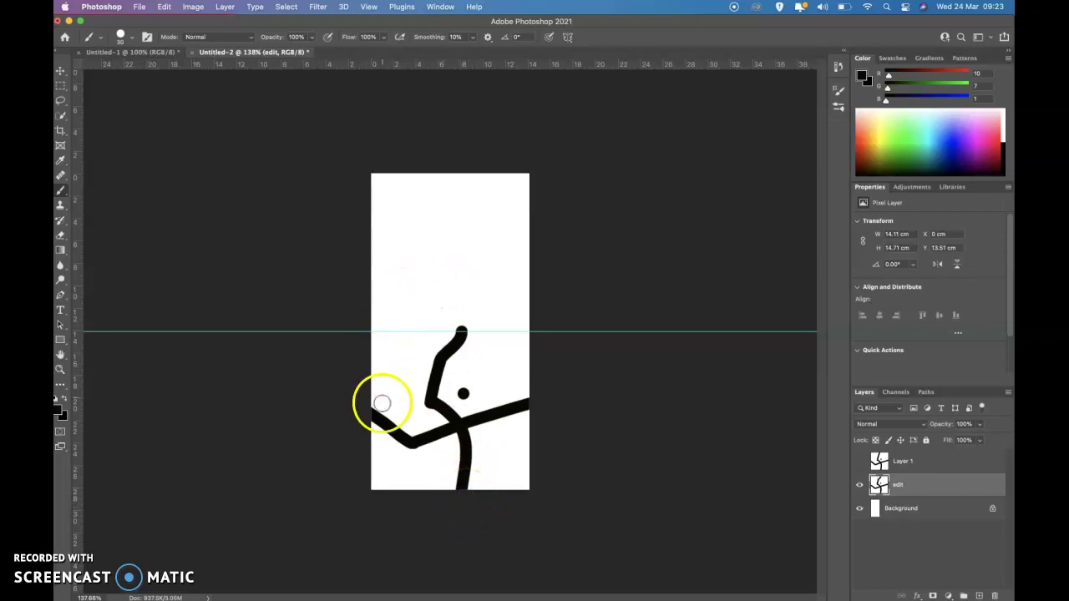
click(860, 462)
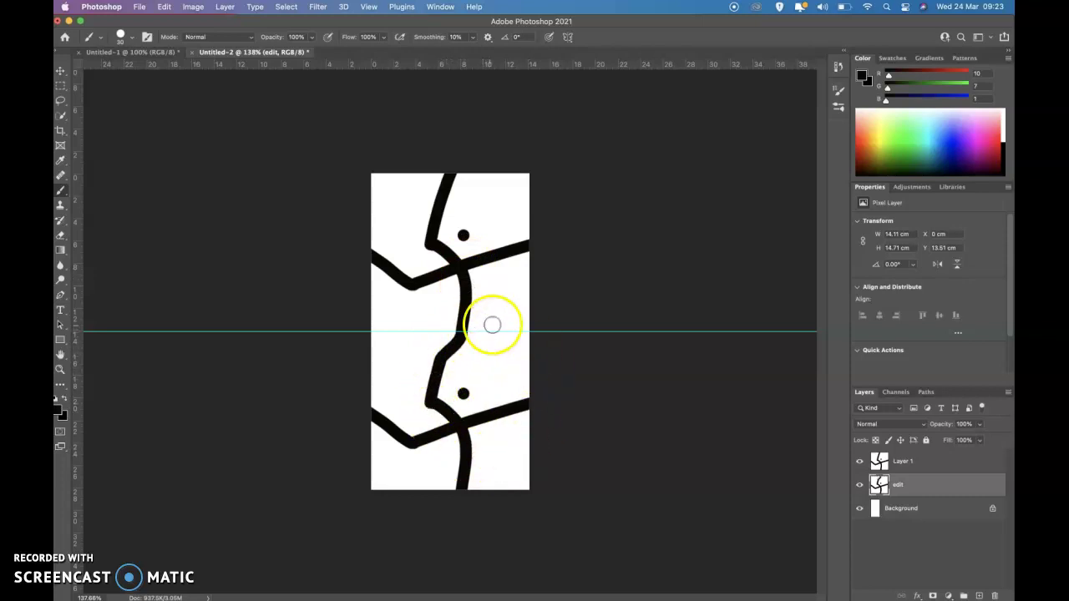
- Hide and delete Layer 1, the unedited upper copy of the drawing, and keep the edit layer active
click(860, 464)
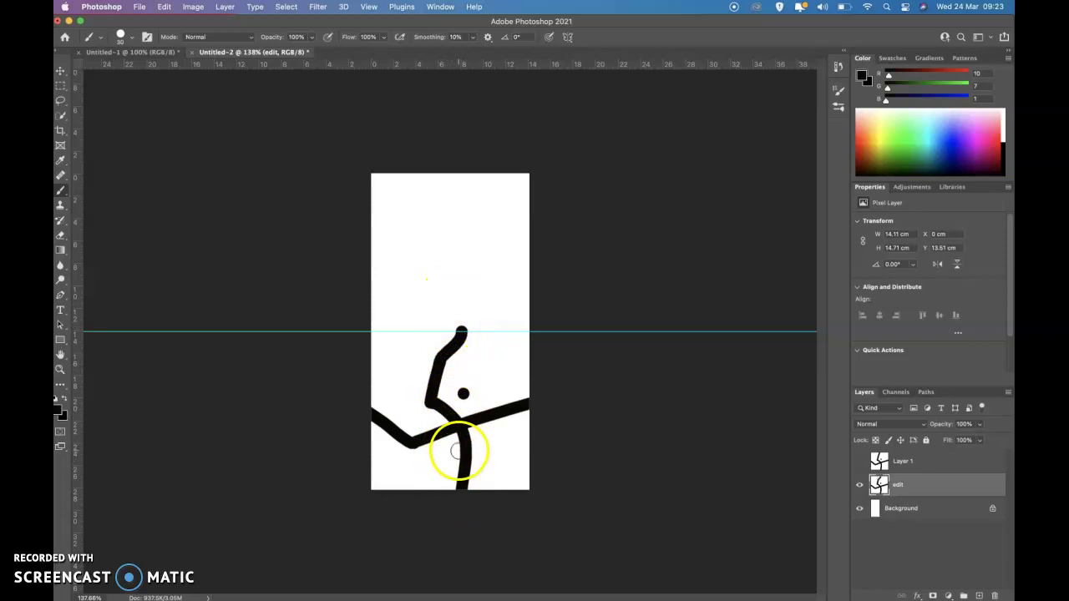
click(887, 464)
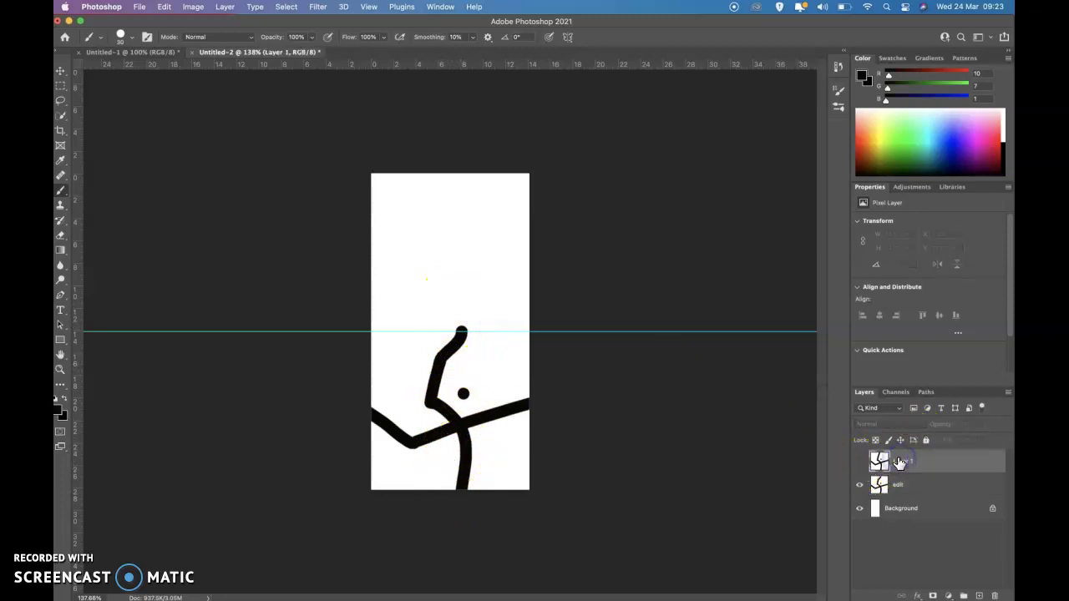
key(Delete)
click(899, 464)
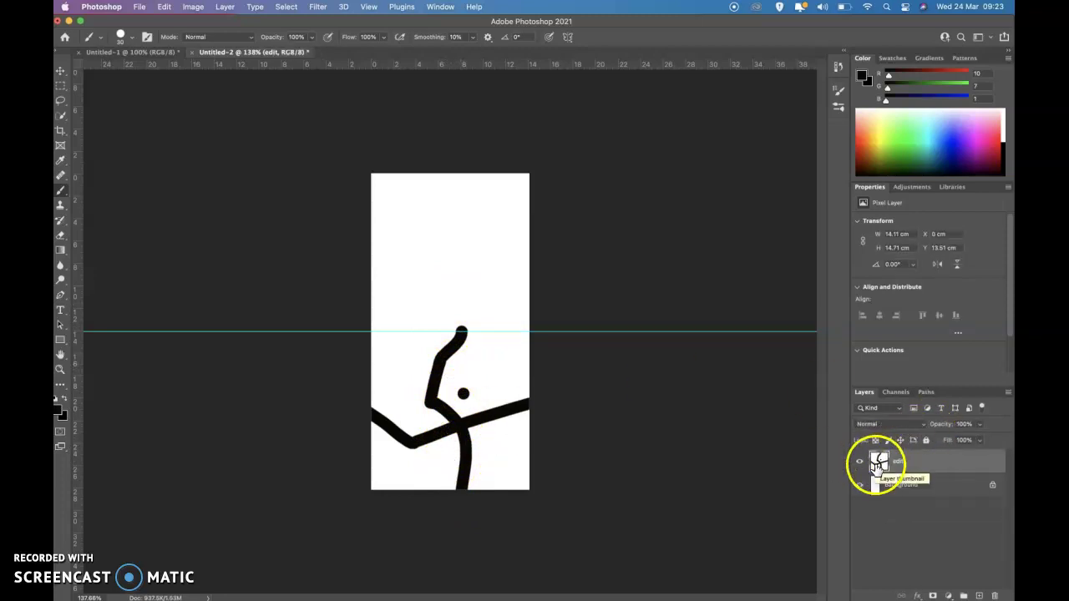
click(212, 193)
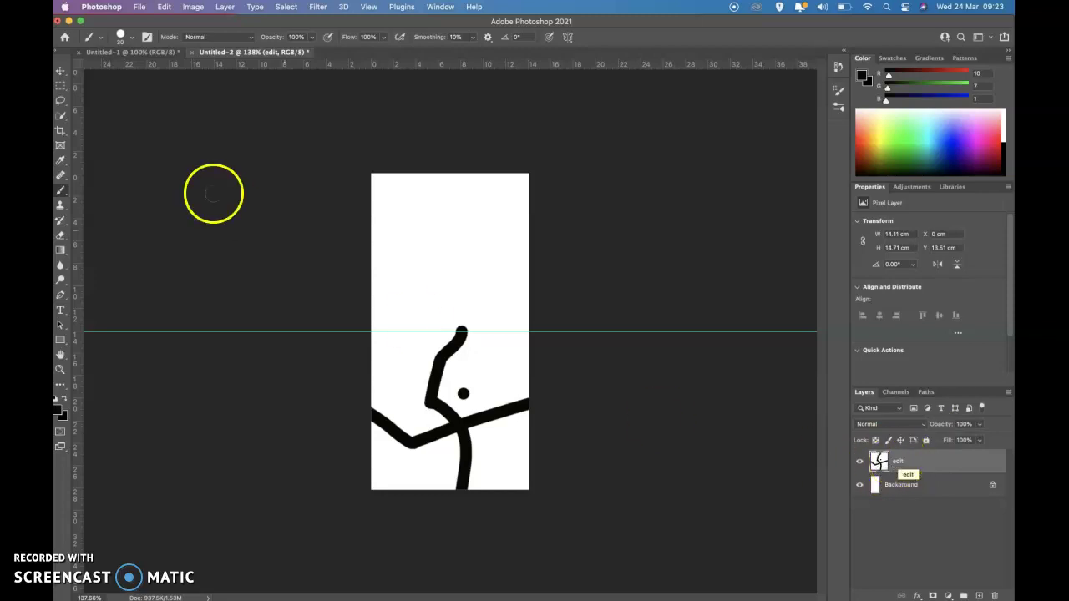
click(241, 286)
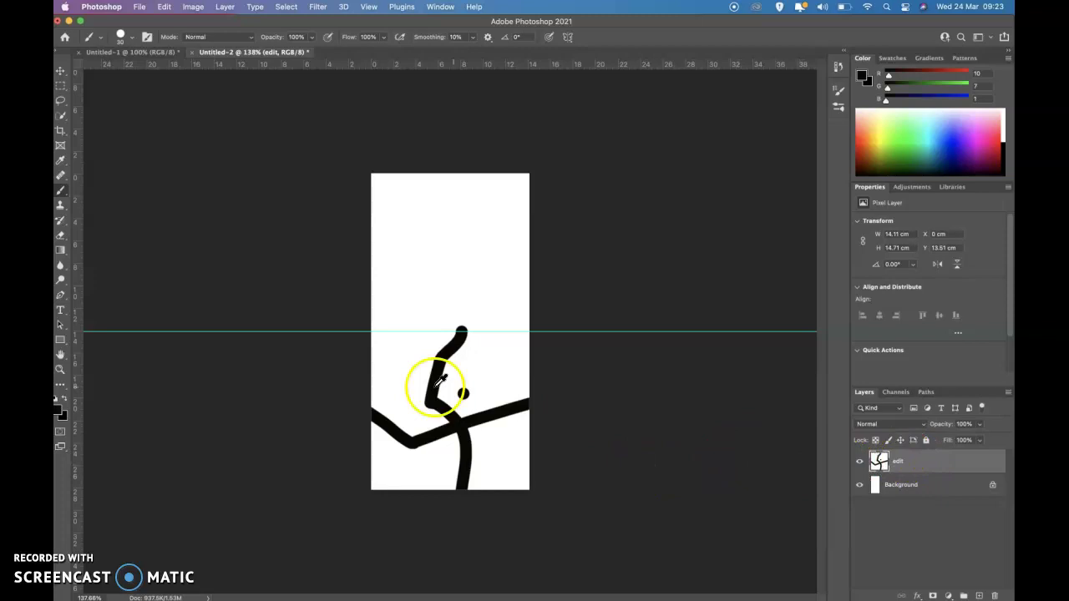
- Duplicate the edit layer into the upper half of the canvas, aligned with the original at the guide, and clear the guides
click(61, 73)
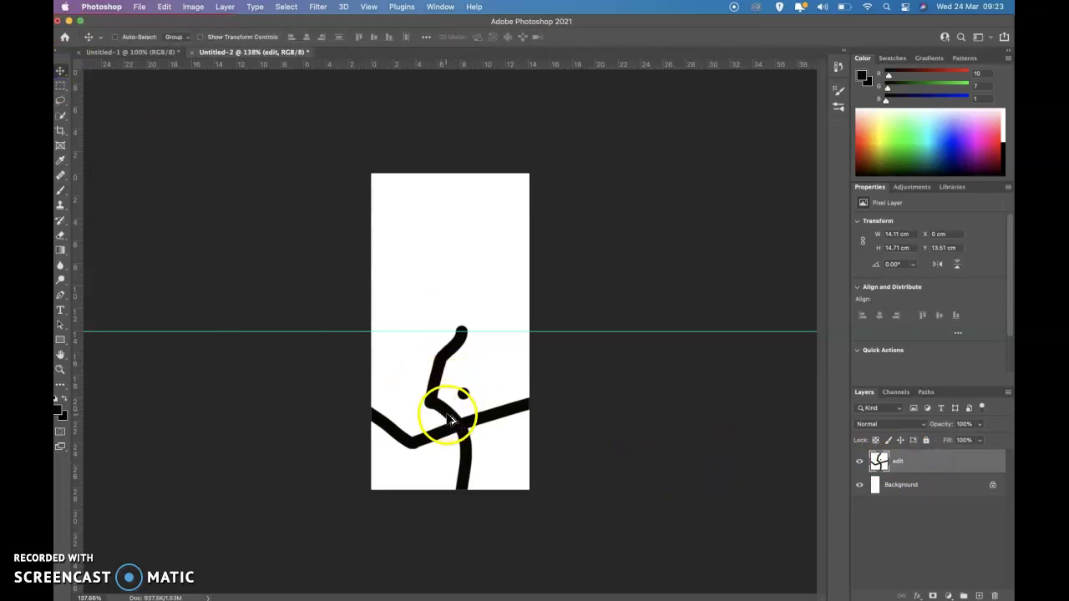
mouse_move(449, 419)
mouse_down()
mouse_move(453, 253)
mouse_move(454, 261)
mouse_up()
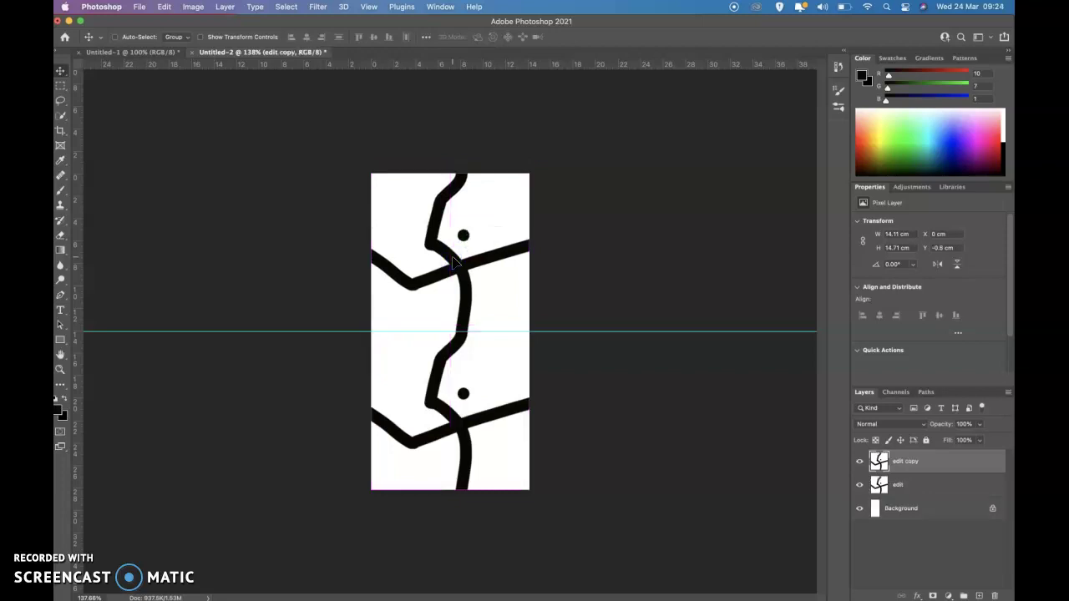
scroll(454, 261, up, 6)
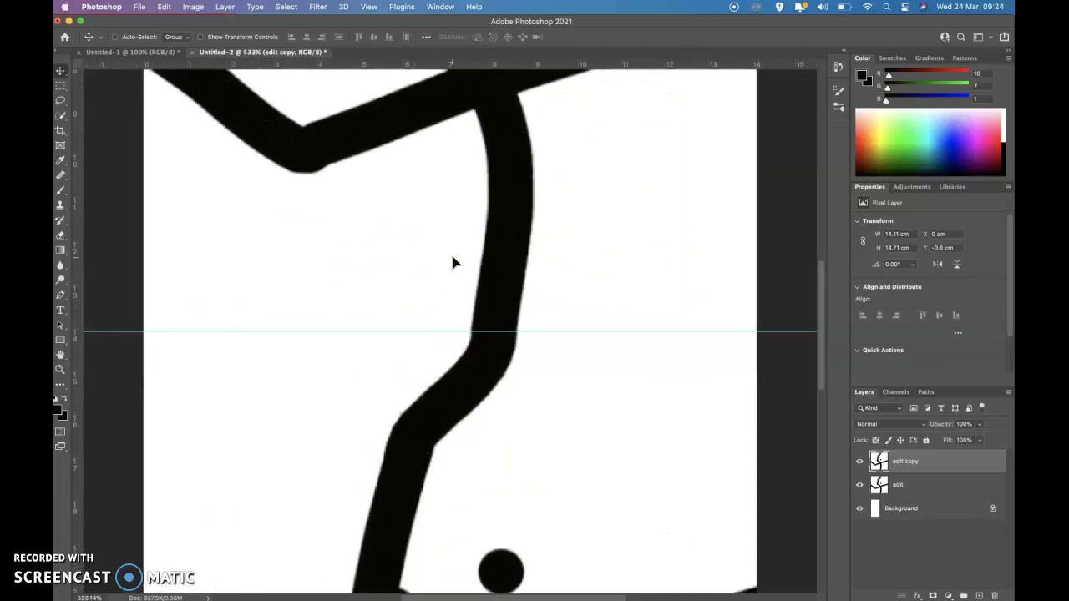
scroll(452, 262, down, 6)
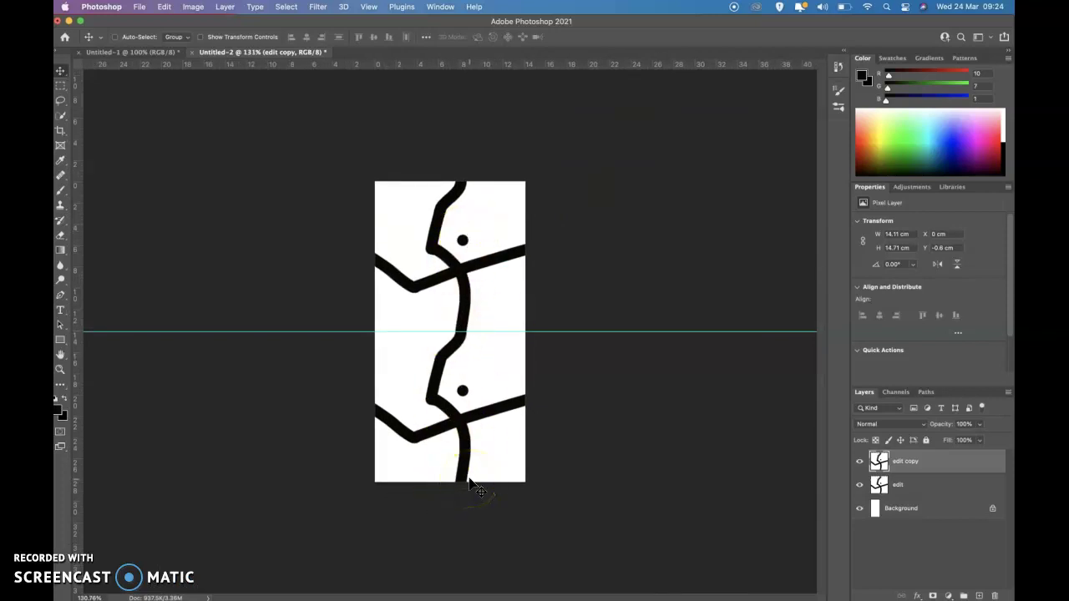
click(369, 8)
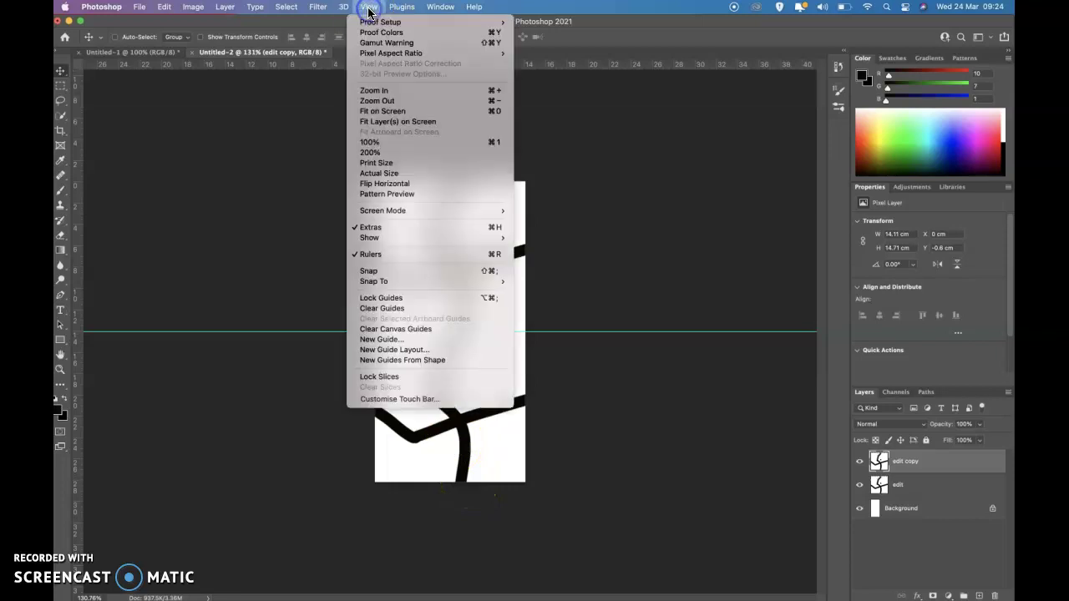
click(399, 309)
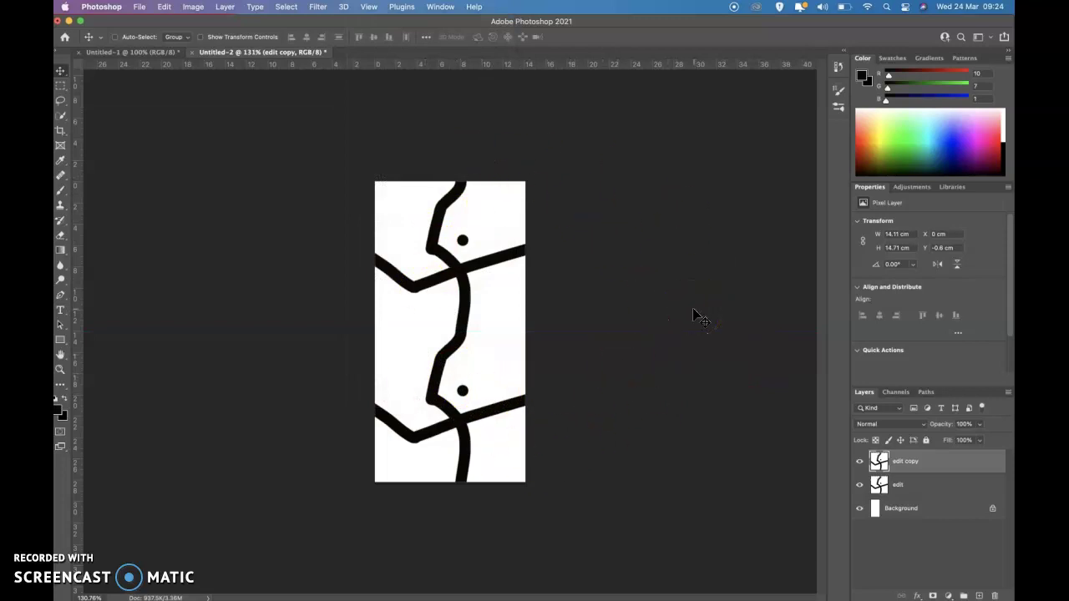
- Merge the edit copy layer down into the edit layer and copy the entire canvas
right_click(903, 470)
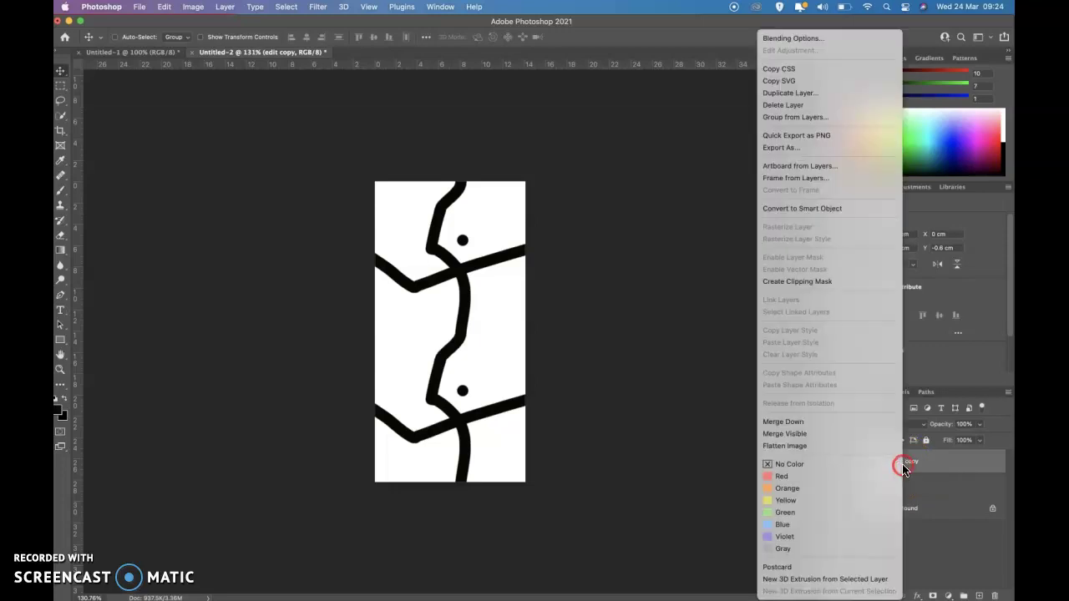
click(819, 424)
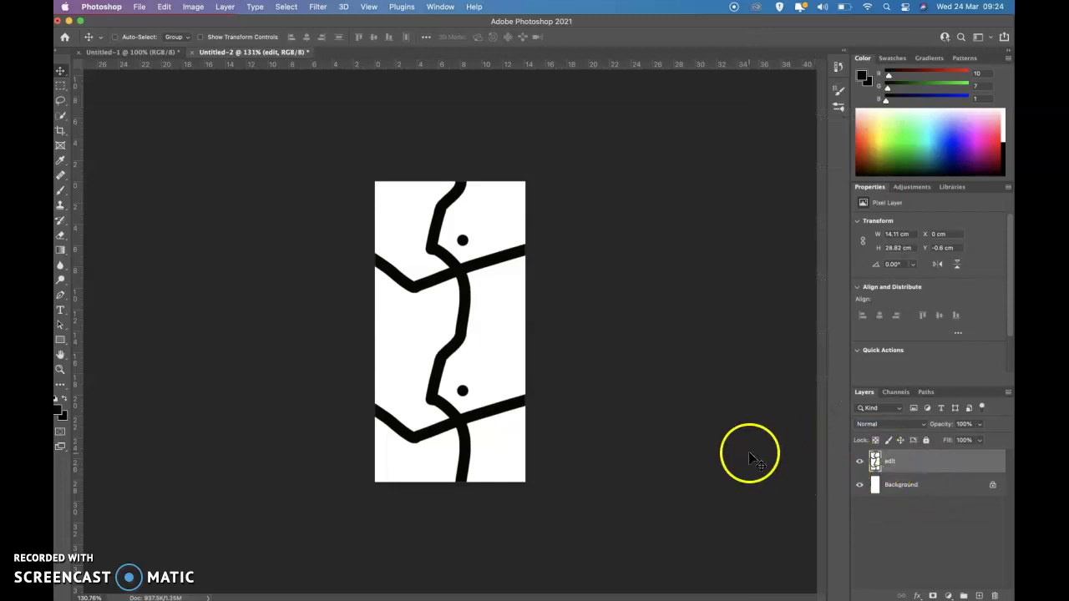
key(super+a)
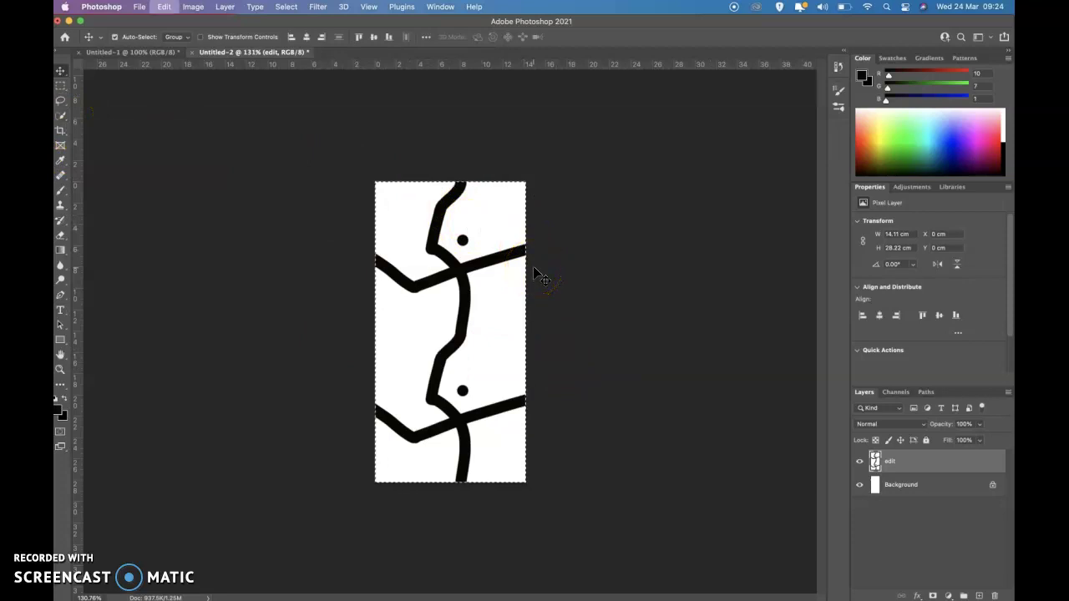
click(140, 8)
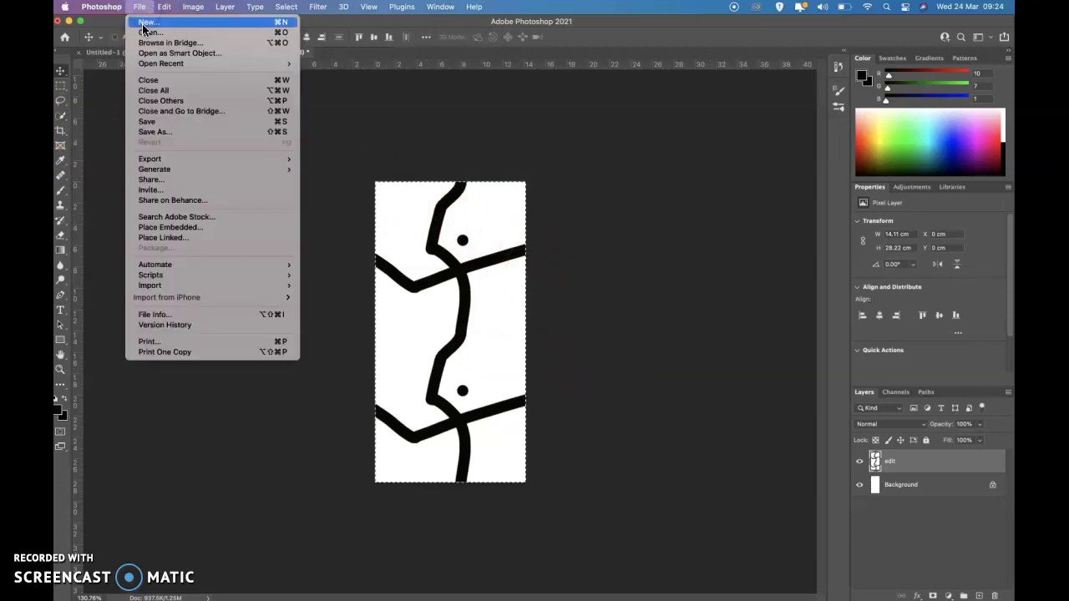
click(147, 23)
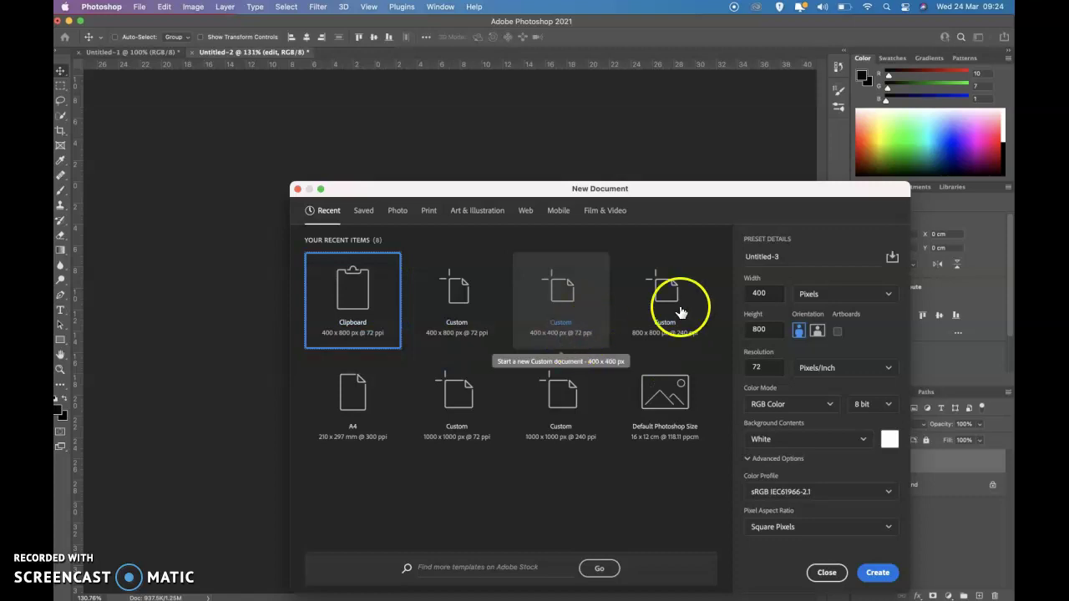
click(827, 573)
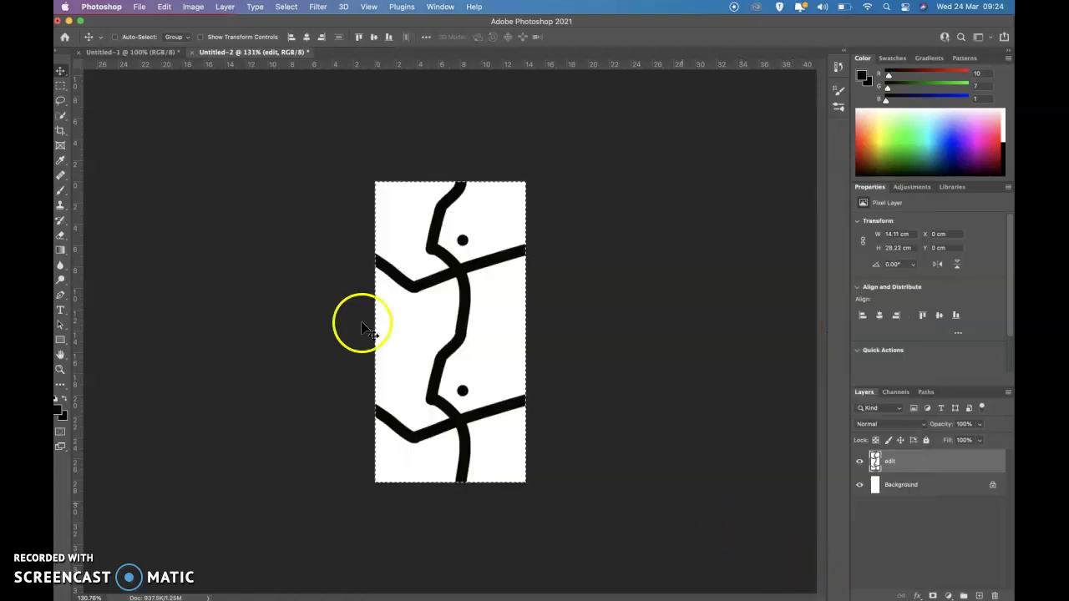
- Create a new 800 x 800 px document at 240 ppi and paste the copied strip flush with the canvas's left edge
click(137, 8)
click(143, 21)
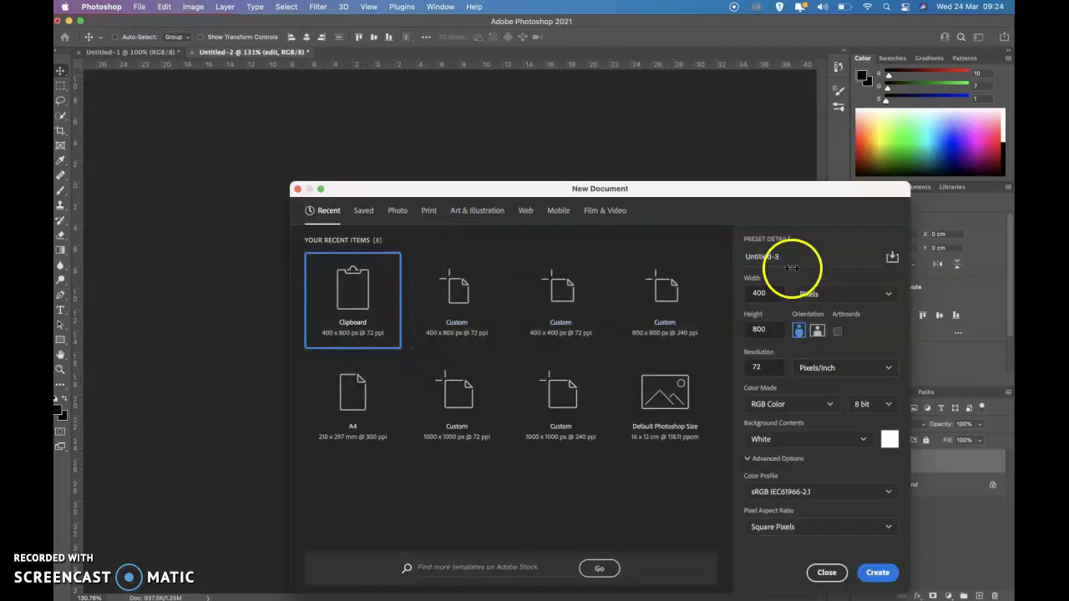
click(675, 297)
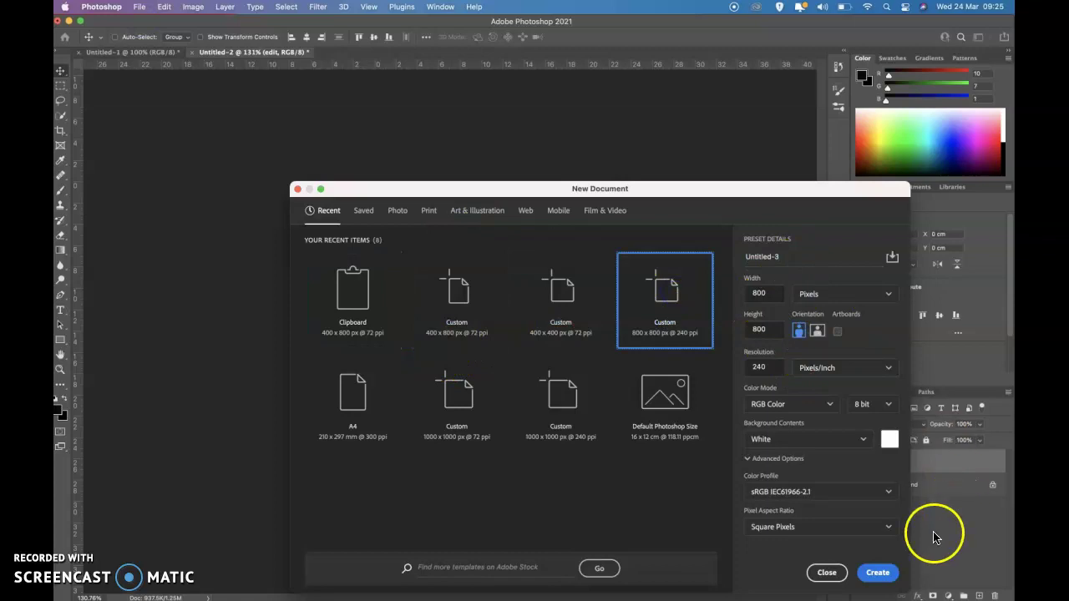
click(877, 573)
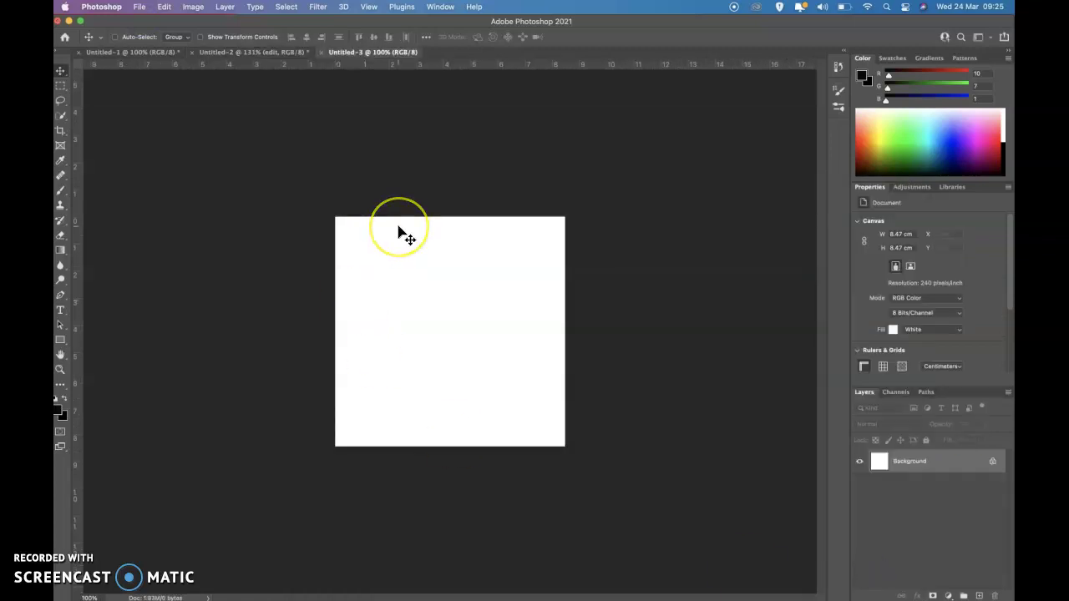
key(super+v)
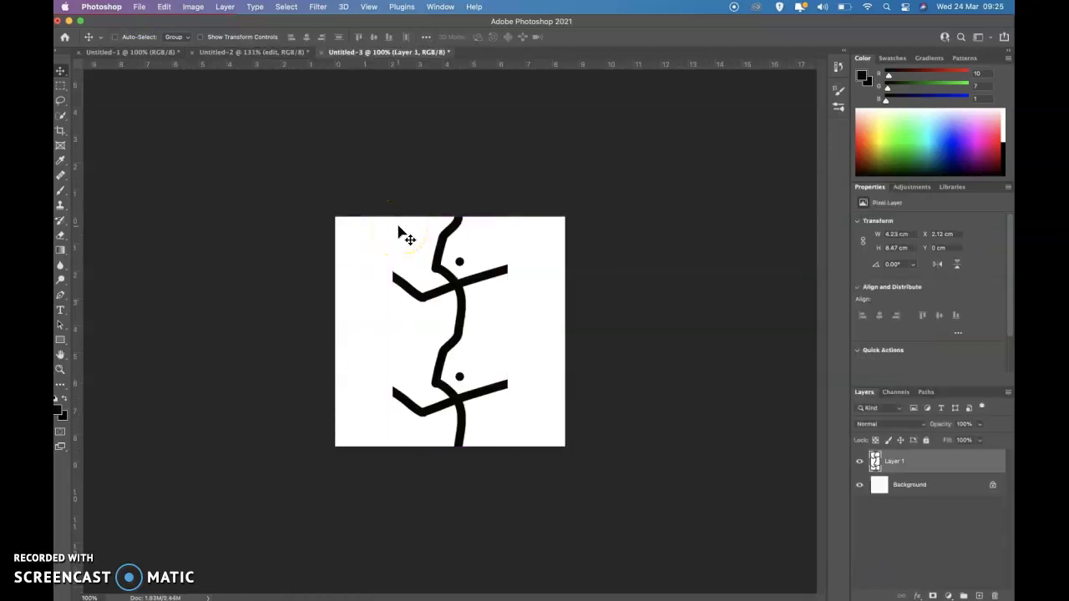
drag(465, 295, 398, 289)
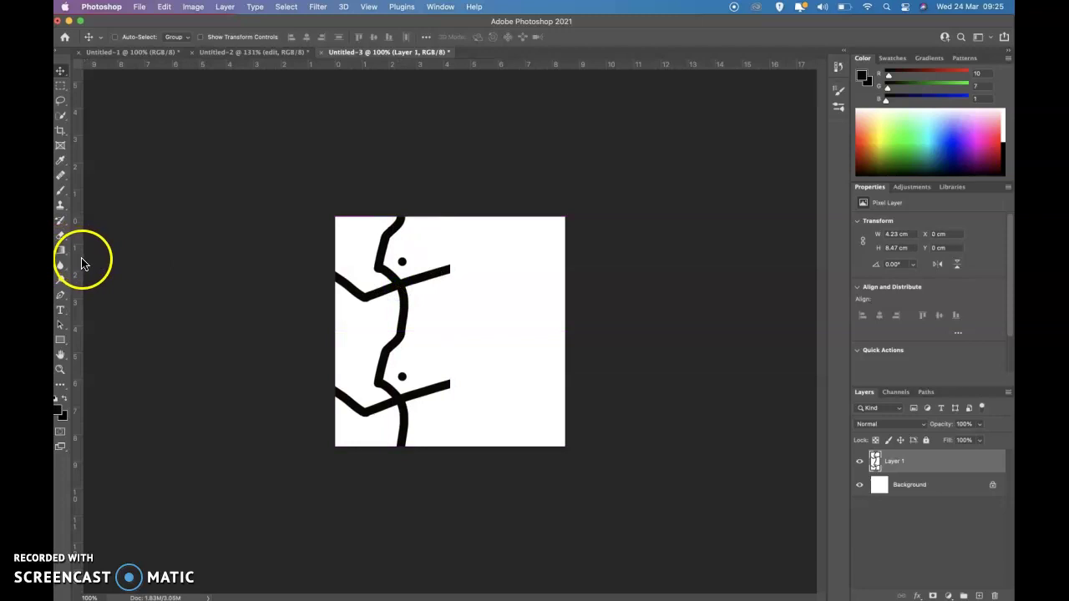
- Place a vertical guide exactly along the right edge of the pasted strip, in the middle of the canvas
drag(81, 262, 450, 254)
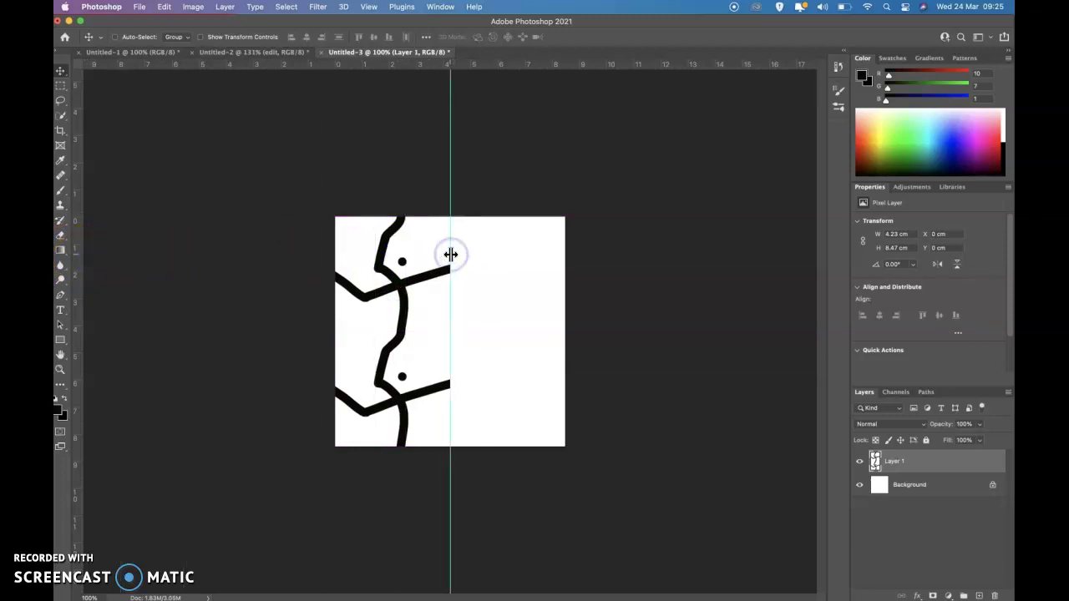
scroll(451, 254, up, 10)
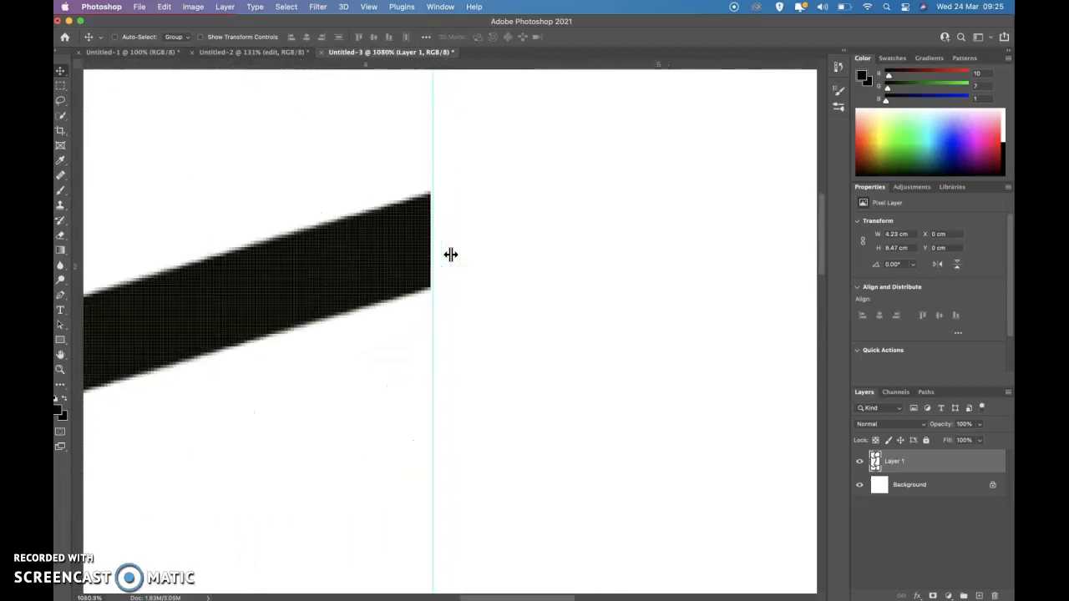
scroll(451, 254, up, 2)
drag(442, 250, 424, 242)
scroll(425, 242, down, 6)
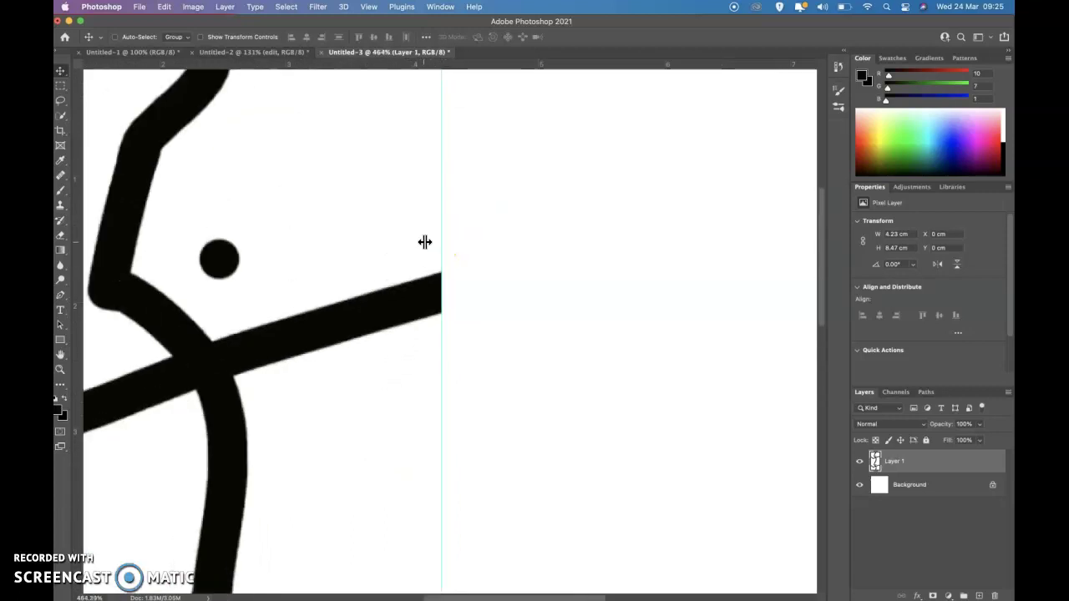
scroll(425, 250, down, 3)
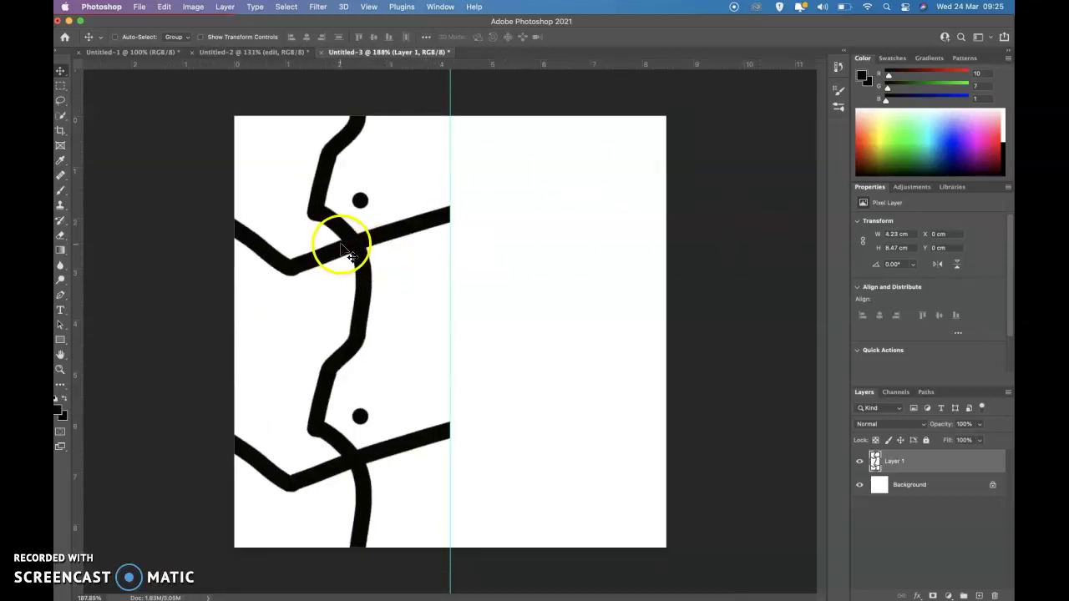
- Duplicate the strip into the right half of the canvas, aligned exactly with the vertical guide at X 4.23 cm
drag(349, 237, 558, 242)
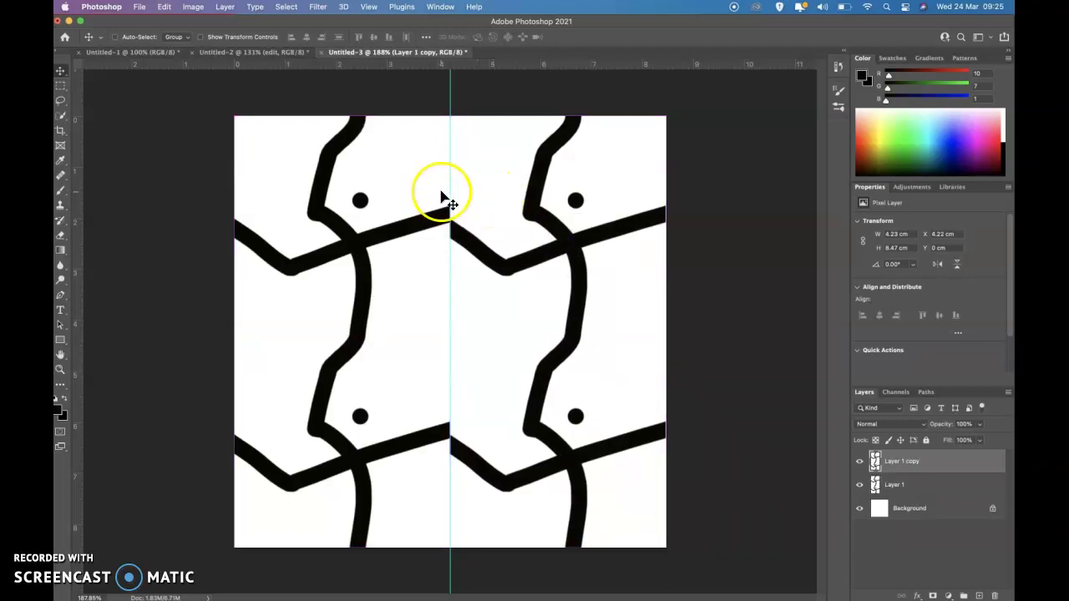
scroll(439, 221, up, 3)
scroll(434, 246, up, 6)
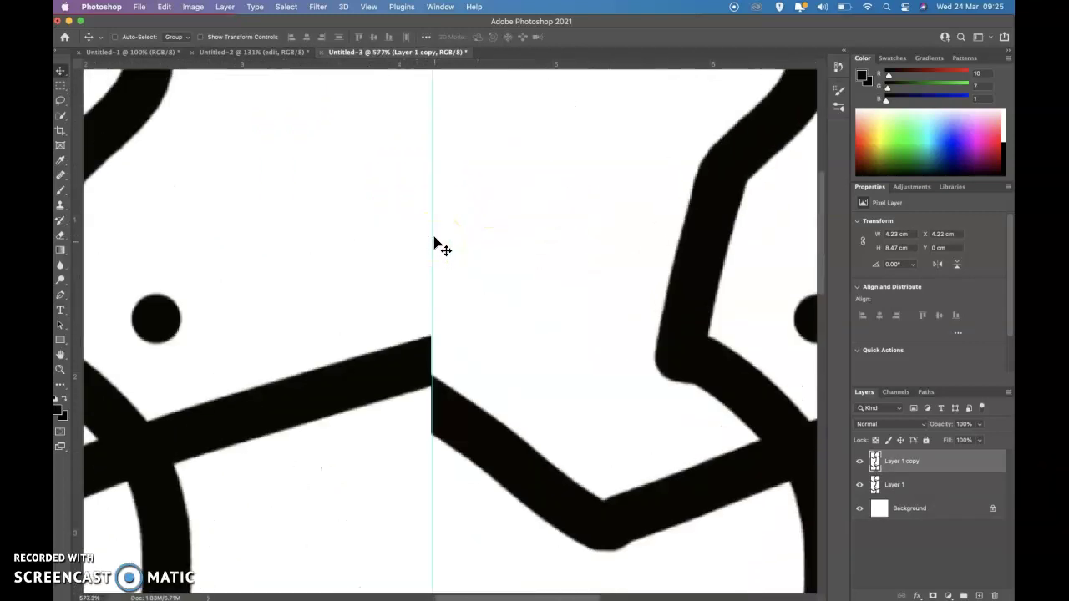
scroll(417, 309, up, 1)
drag(385, 381, 385, 383)
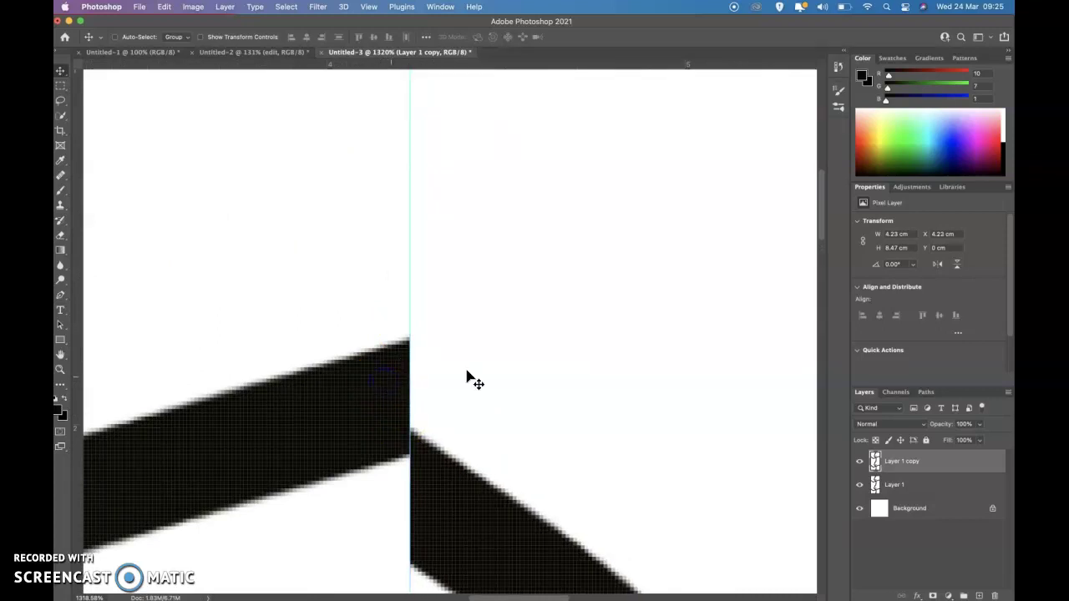
scroll(549, 387, down, 7)
scroll(549, 387, down, 2)
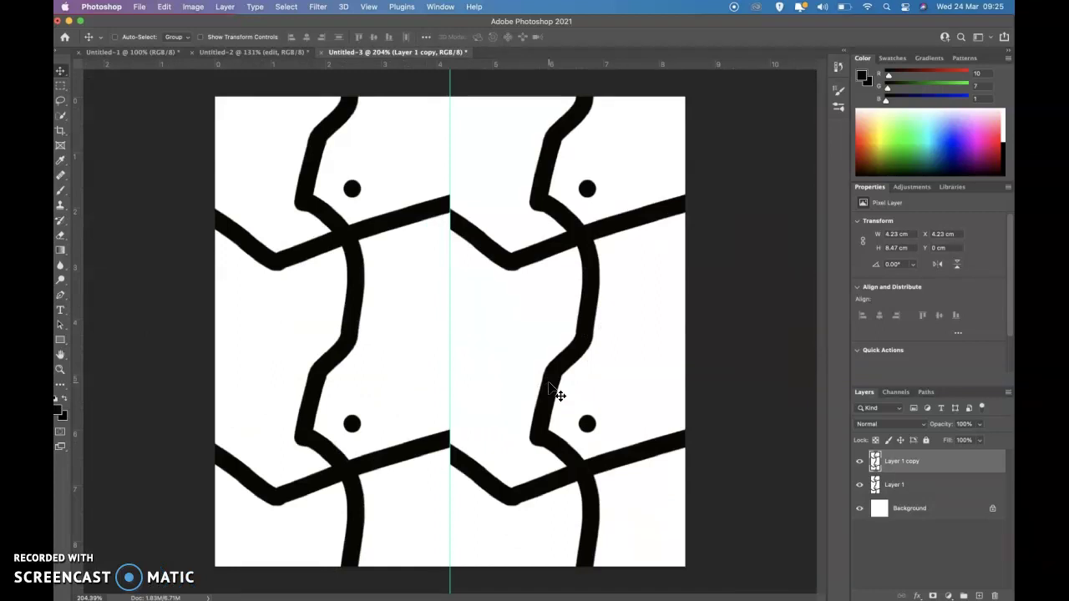
- Rename the Layer 1 copy layer as edit, and toggle its visibility to check which half it covers
click(908, 464)
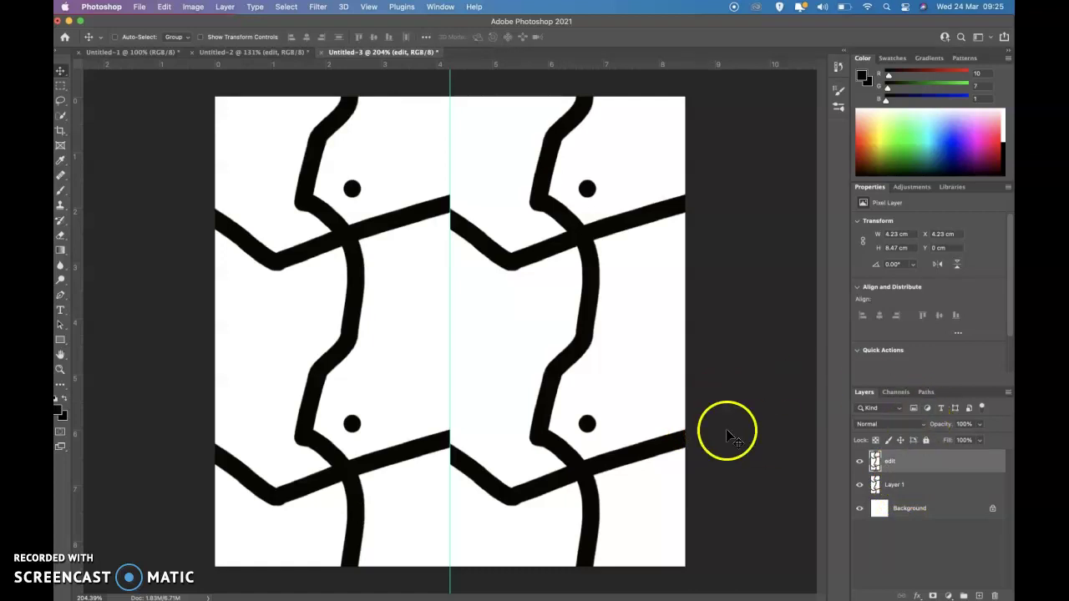
click(859, 461)
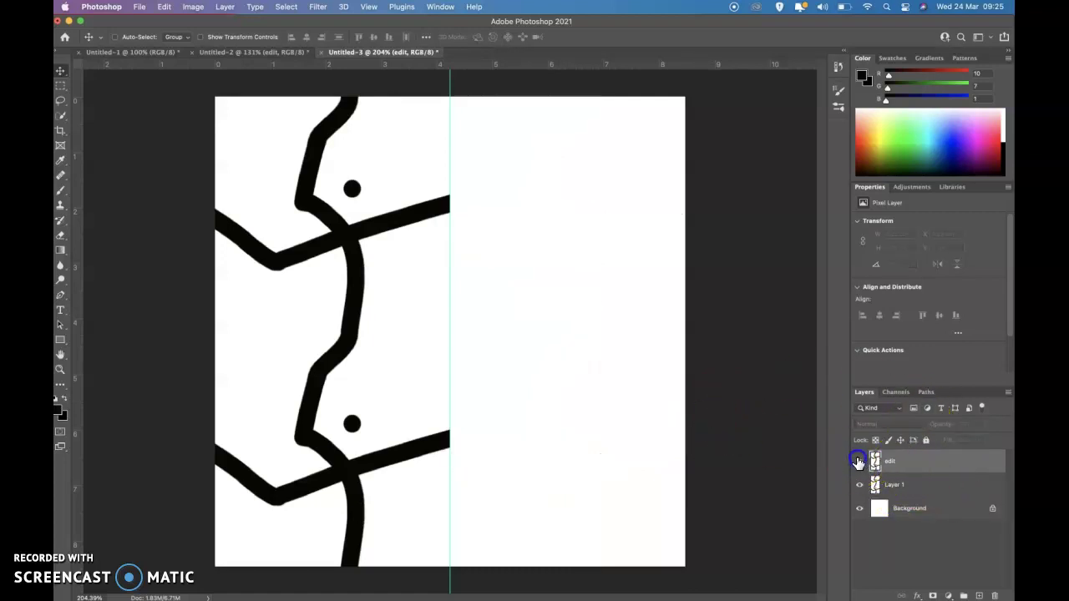
click(859, 461)
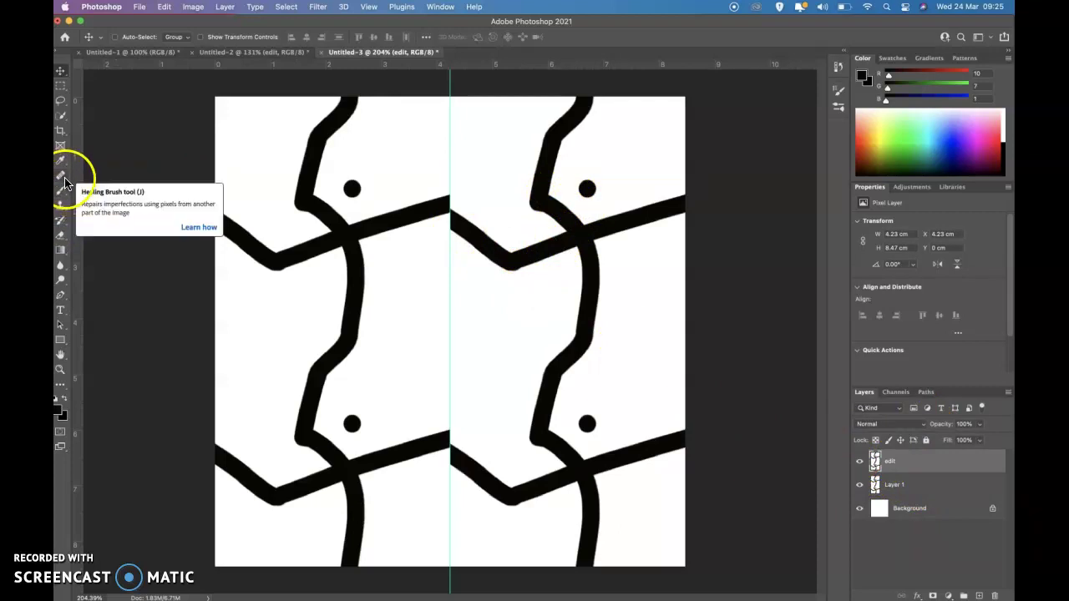
- Erase the left ends of both diagonal lines on the edit layer, just right of the vertical guide
click(62, 237)
click(455, 246)
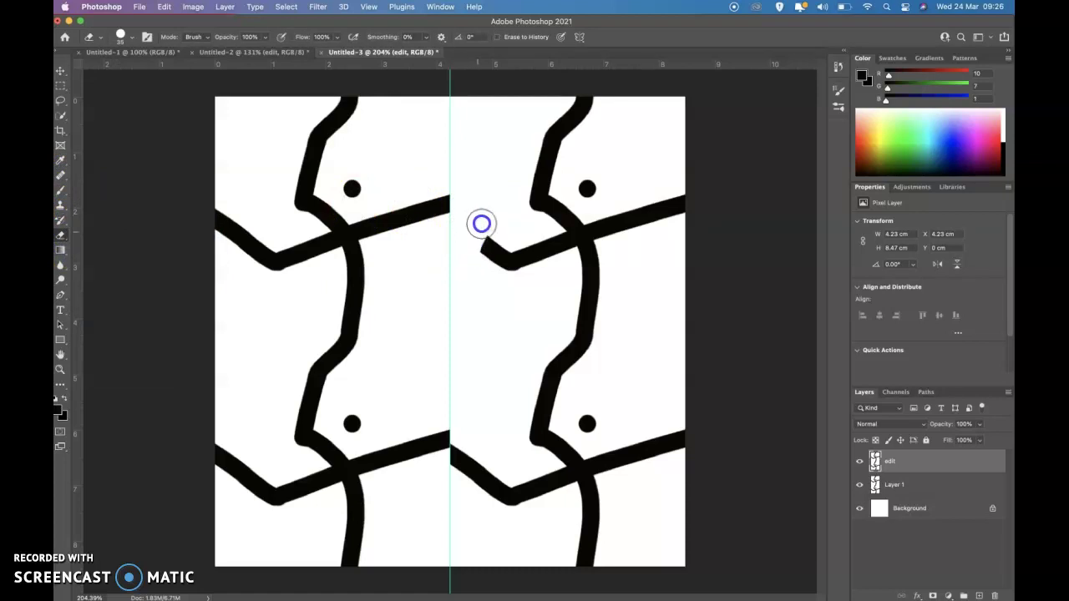
click(454, 455)
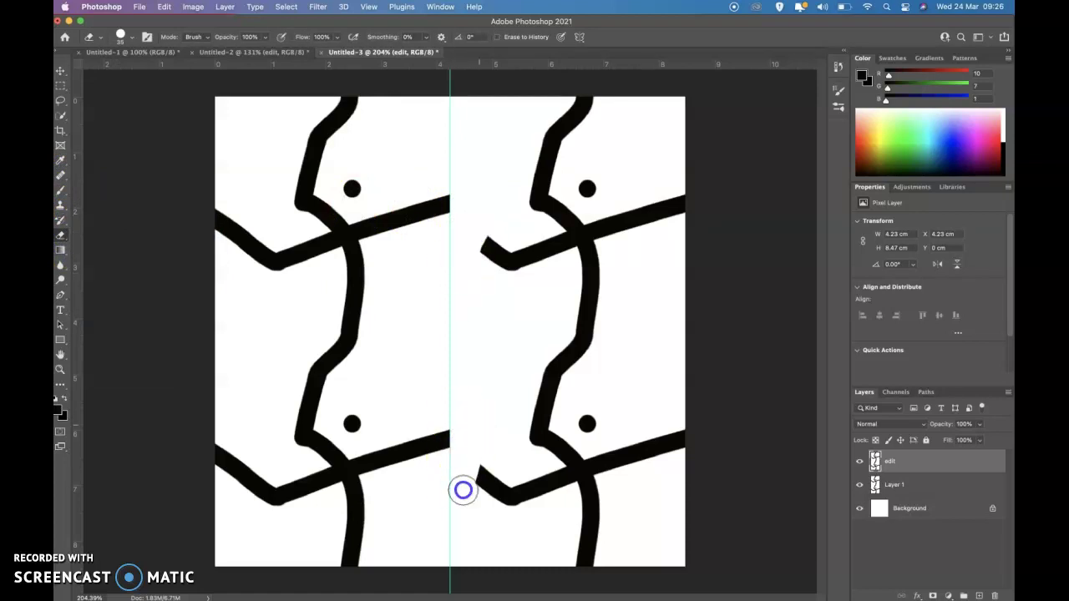
- Erase the left stubs of both diagonal lines further back on the edit layer, close to their lower bends
click(488, 142)
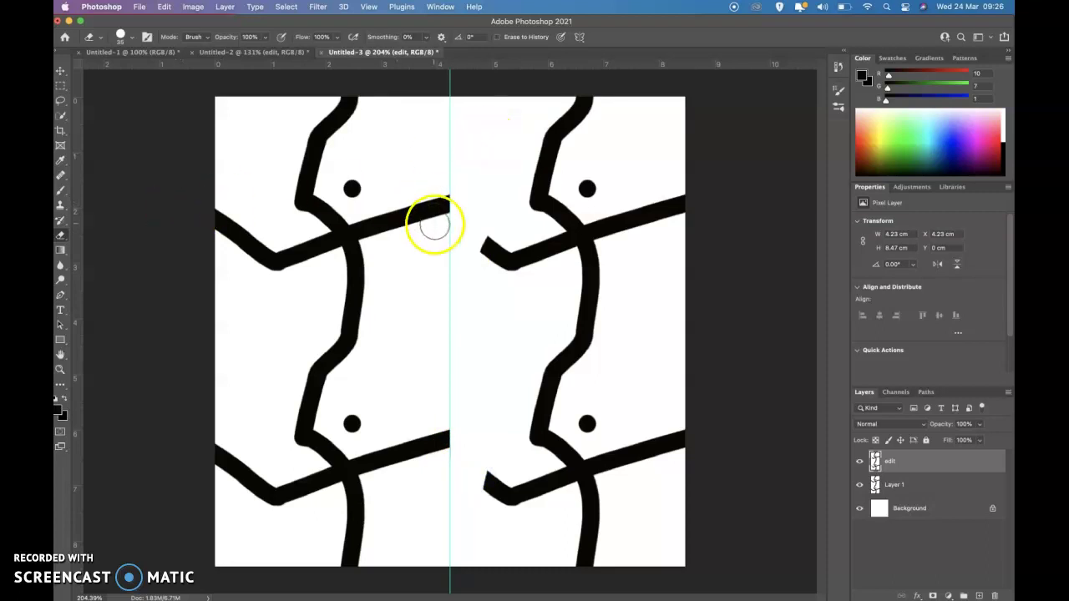
drag(490, 267, 483, 224)
mouse_move(490, 481)
mouse_down()
mouse_move(496, 467)
mouse_move(487, 501)
mouse_move(489, 468)
mouse_up()
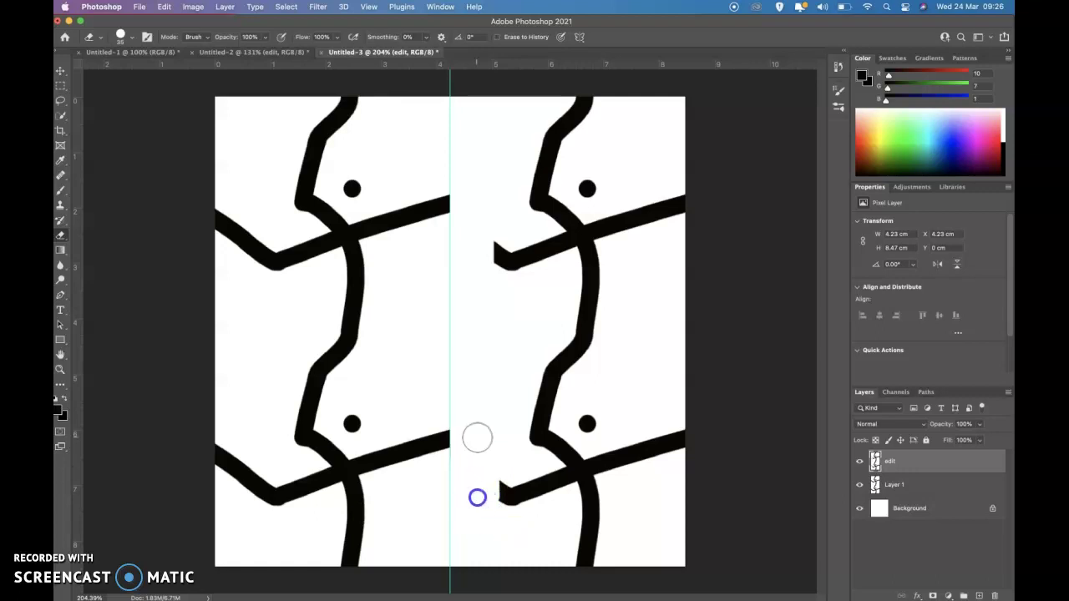
- Paint a black curve with the Brush joining the upper line at the guide to its bend, and fill the notches at the joint
click(60, 191)
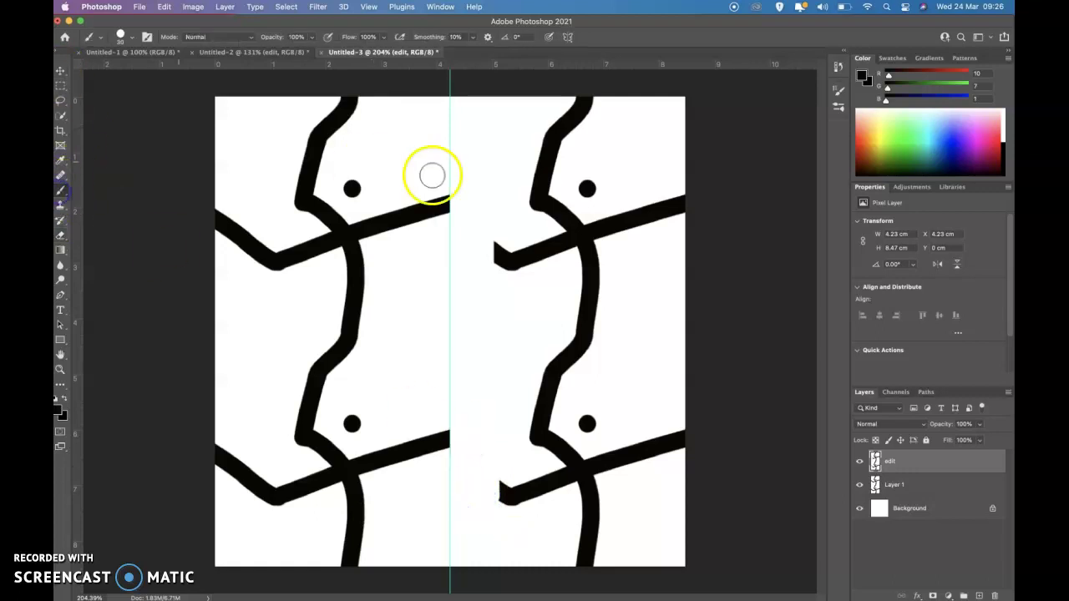
scroll(471, 179, up, 5)
scroll(471, 178, down, 5)
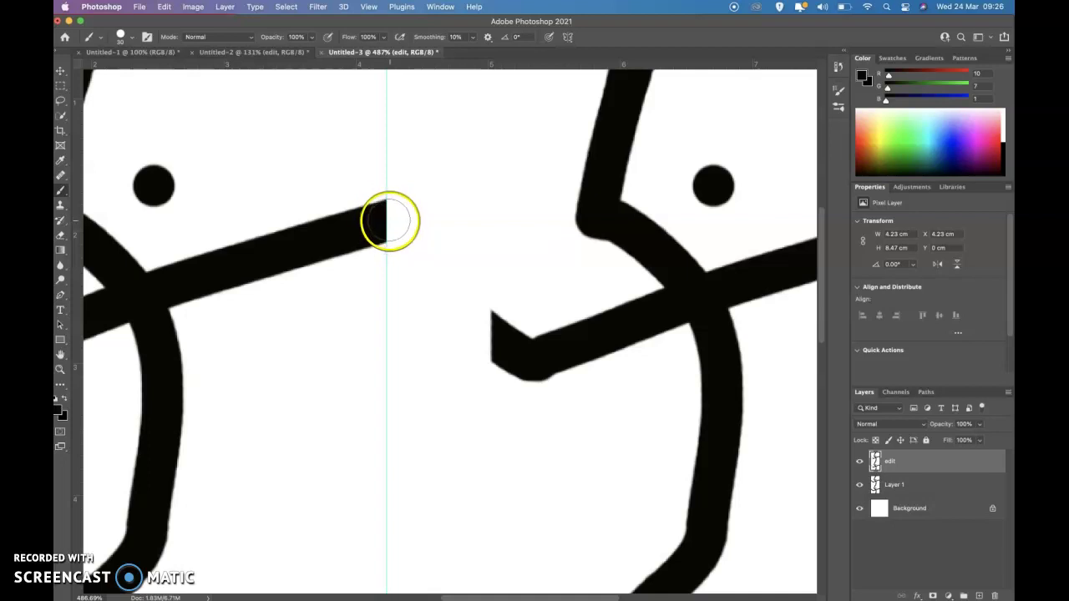
mouse_move(392, 221)
mouse_down()
mouse_move(443, 243)
mouse_move(480, 333)
mouse_up()
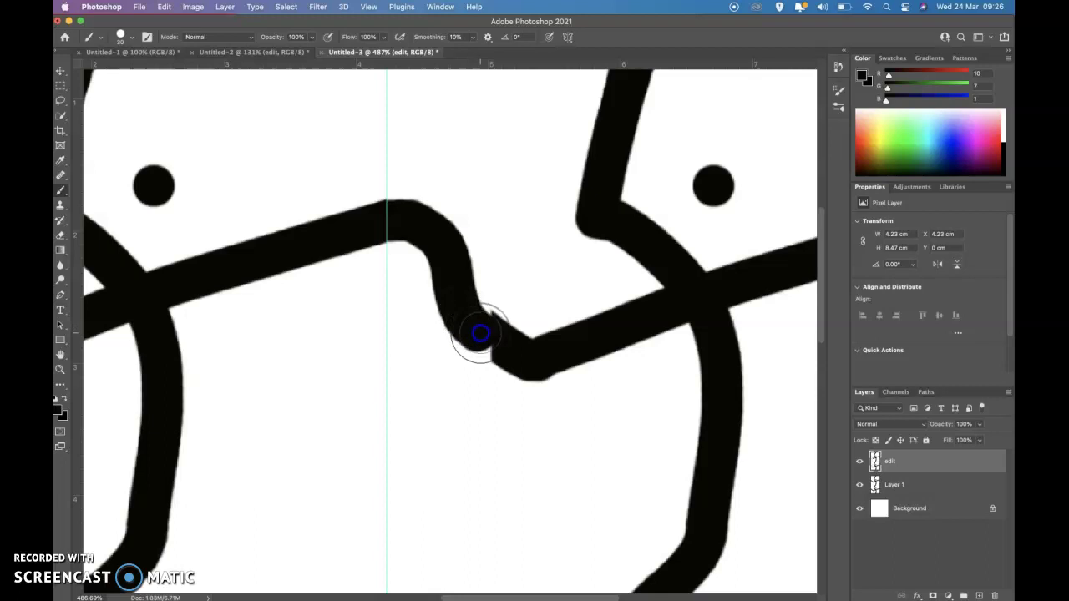
scroll(382, 211, up, 5)
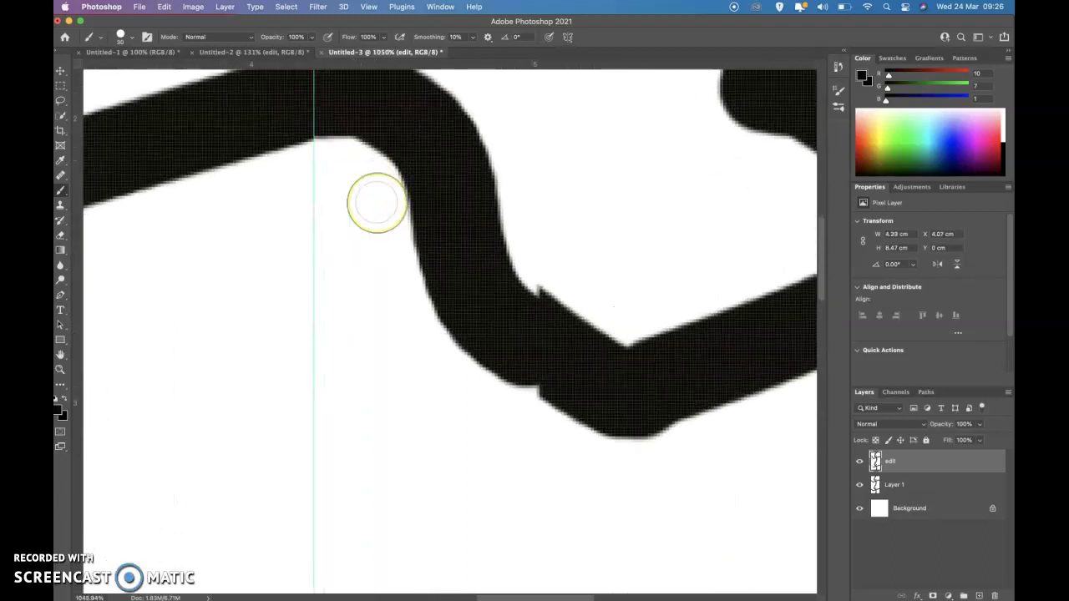
click(378, 218)
scroll(631, 278, down, 5)
scroll(631, 277, right, 4)
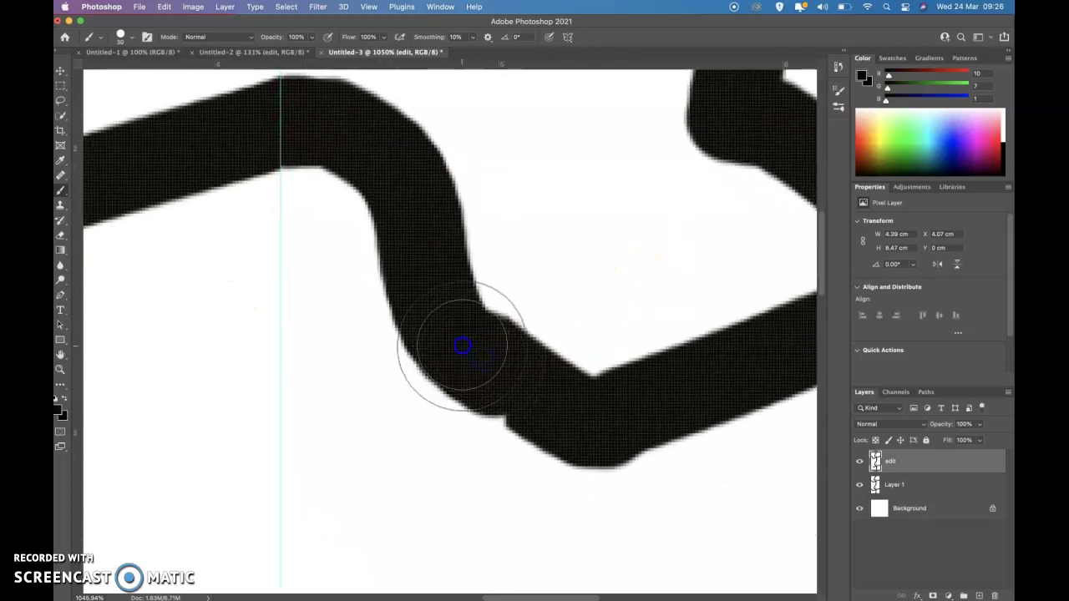
drag(477, 382, 532, 395)
- Try to smooth the bump on the upper edge of the painted joint with the Healing Brush
click(70, 240)
click(65, 189)
click(61, 174)
drag(563, 282, 506, 306)
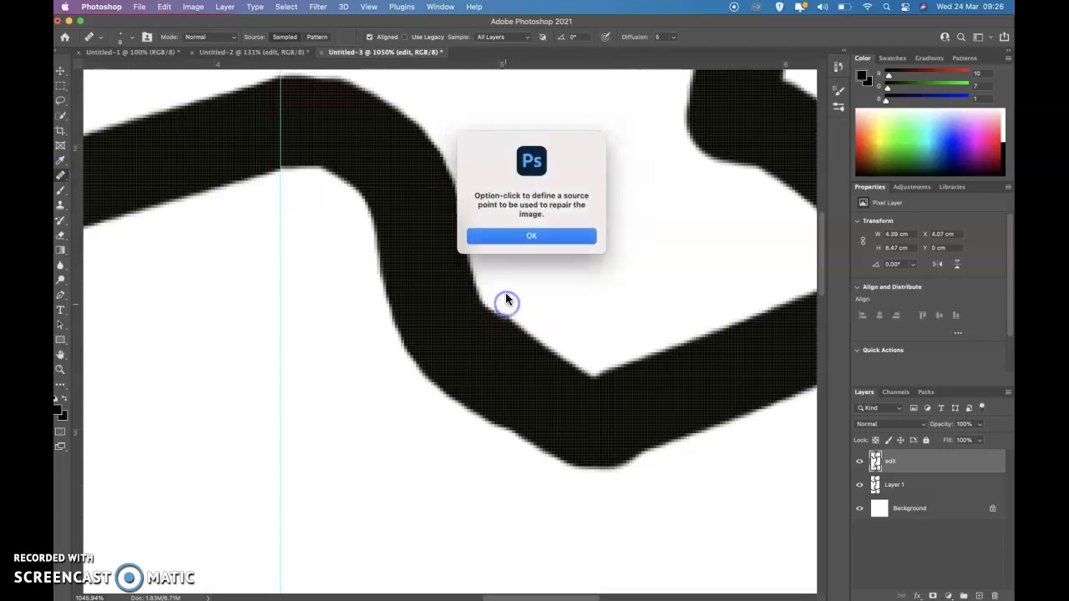
click(547, 242)
- Erase the small bump on the upper edge of the painted joint of the upper line
click(65, 207)
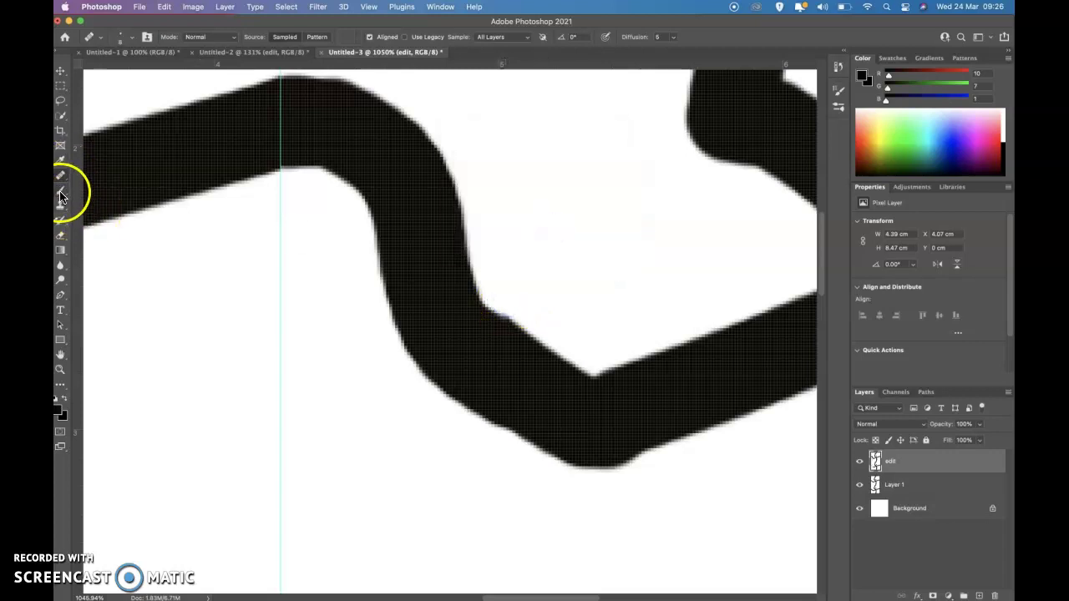
click(64, 237)
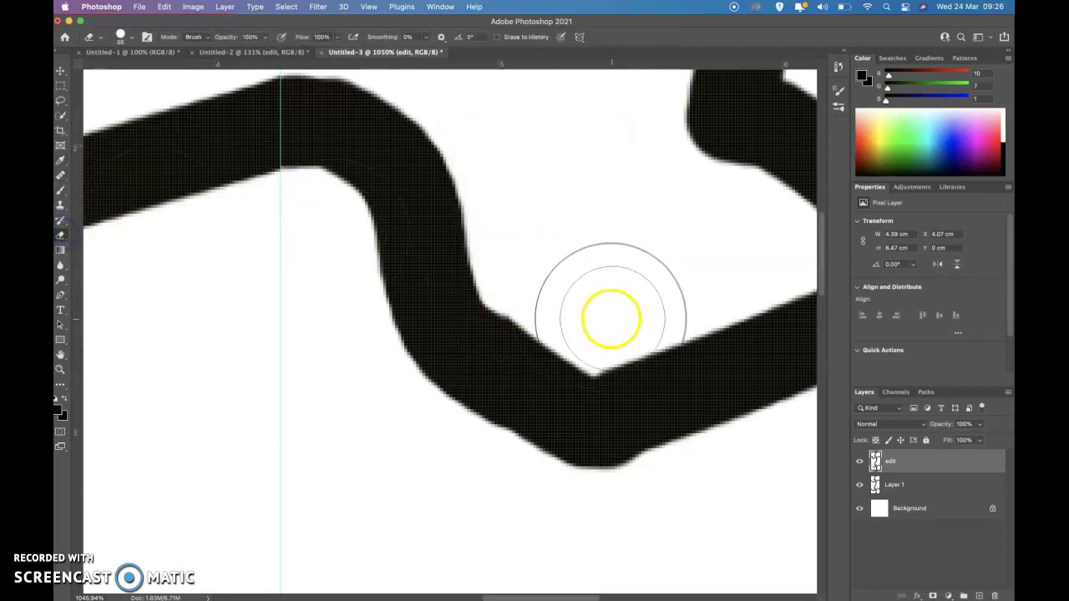
click(707, 243)
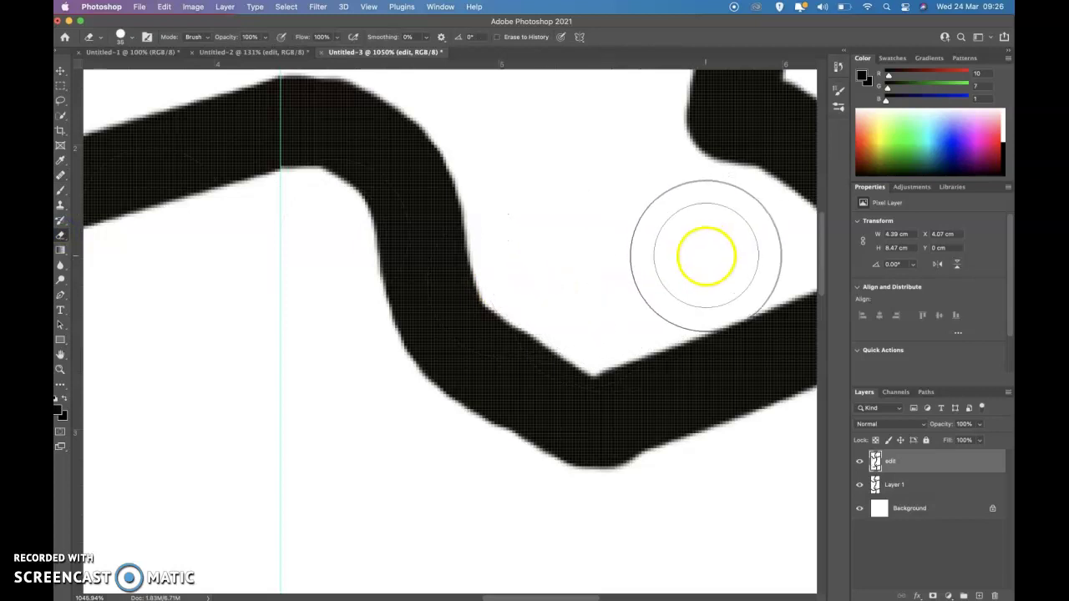
scroll(707, 250, down, 5)
scroll(707, 255, down, 4)
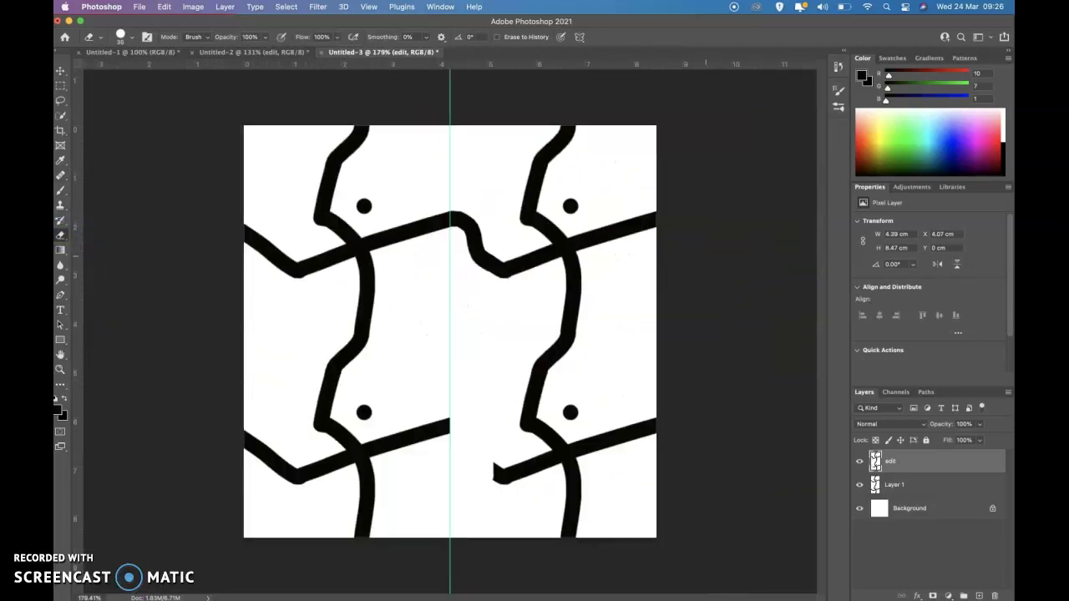
- Clean up beside the guide with the Eraser and paint a black stepped curve joining the two ends of the lower line
click(60, 191)
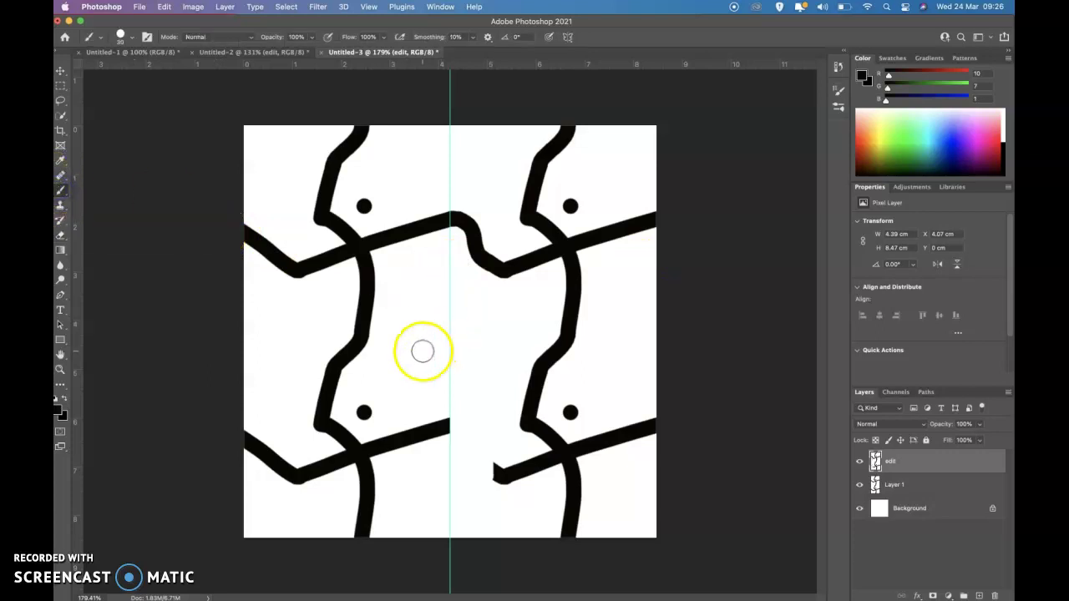
scroll(423, 351, up, 6)
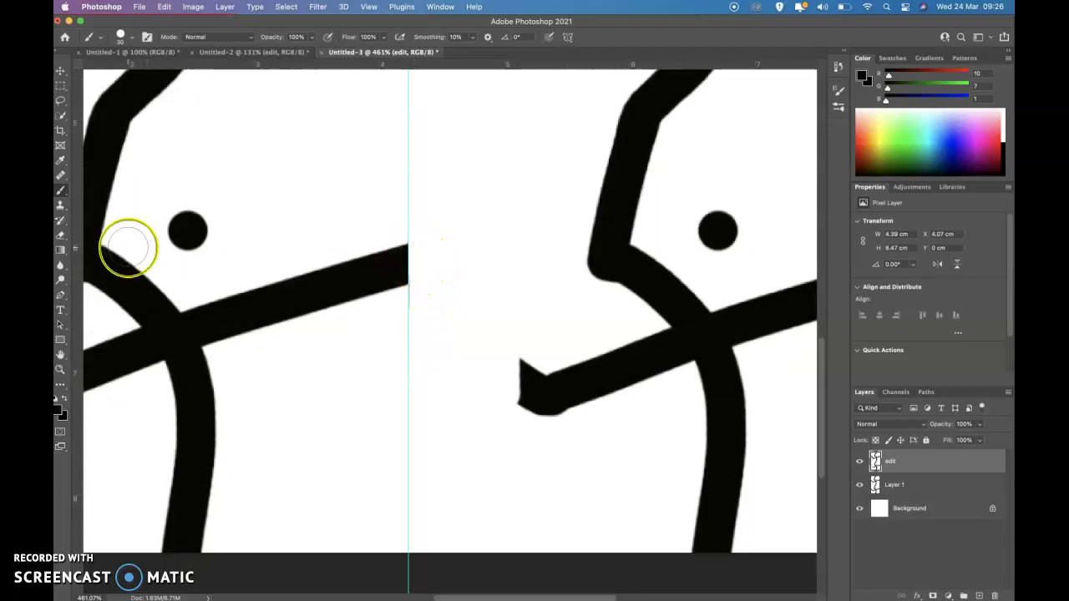
click(60, 236)
drag(428, 287, 427, 315)
click(60, 191)
mouse_move(518, 368)
mouse_down()
mouse_move(519, 385)
mouse_move(494, 328)
mouse_move(499, 266)
mouse_move(480, 248)
mouse_move(419, 267)
mouse_up()
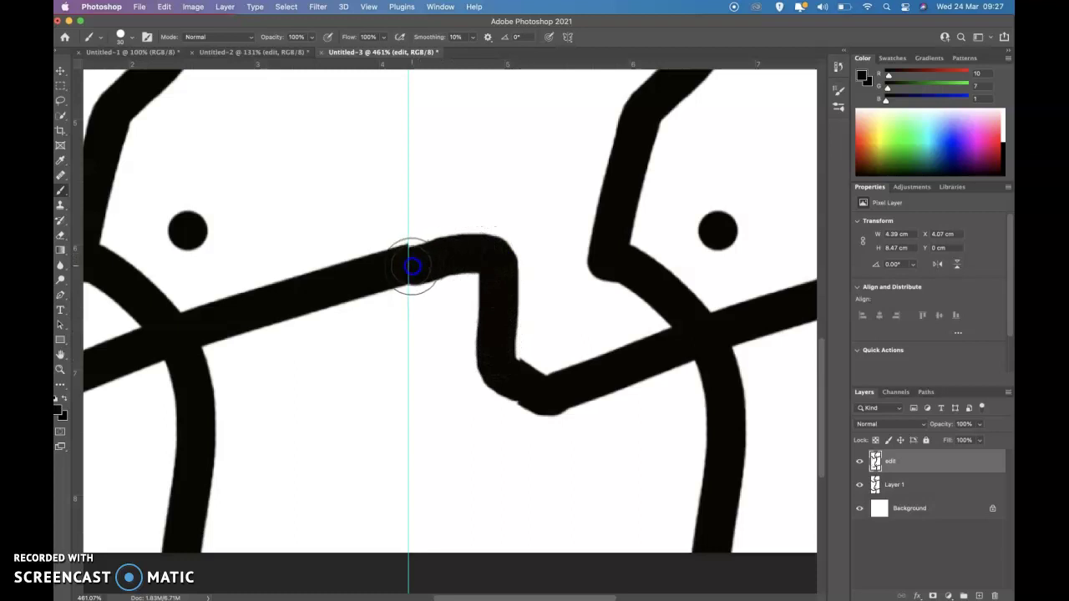
- Smooth the lower line where it crosses the guide by filling its top edge with the Brush and trimming its underside with the Eraser
scroll(407, 266, up, 5)
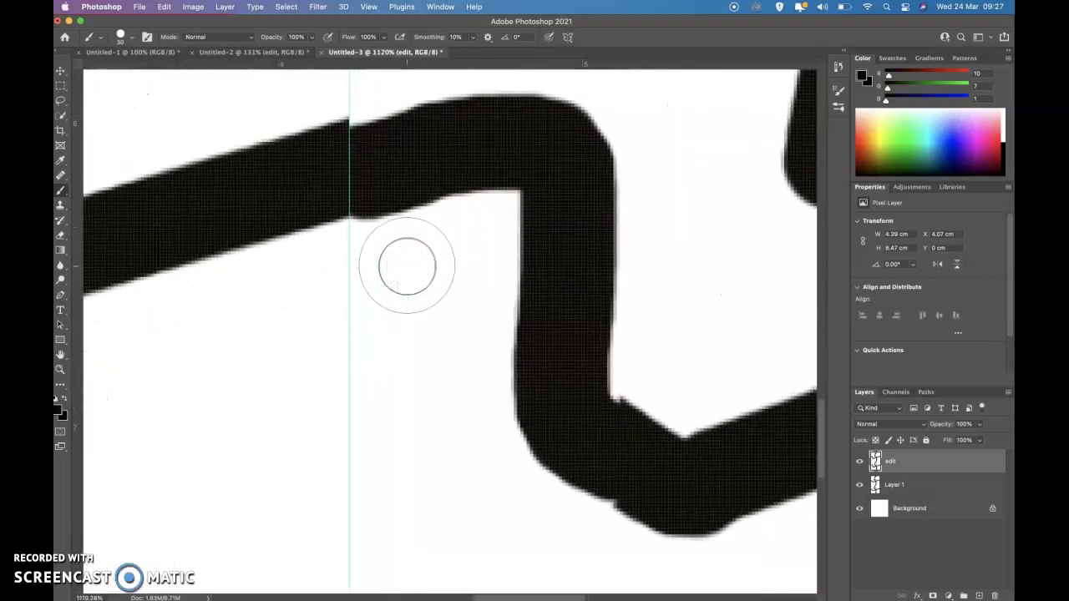
mouse_move(407, 265)
mouse_down()
mouse_move(442, 259)
mouse_move(432, 253)
mouse_move(441, 247)
mouse_move(459, 248)
mouse_move(454, 257)
mouse_up()
click(442, 259)
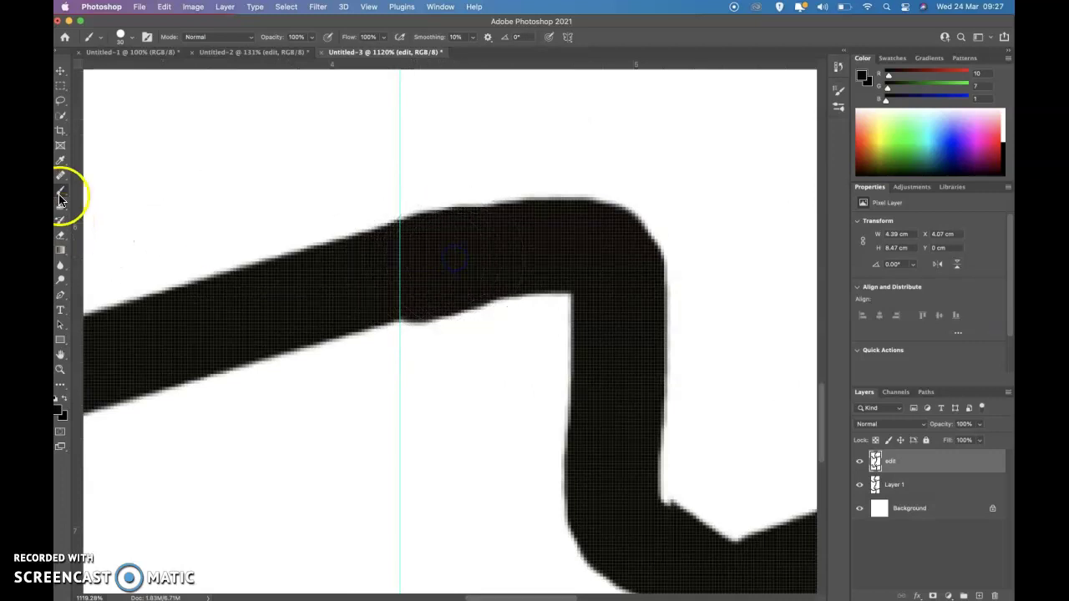
click(63, 237)
mouse_move(473, 358)
mouse_down()
mouse_move(423, 373)
mouse_move(465, 362)
mouse_move(417, 395)
mouse_move(434, 367)
mouse_up()
- Paint over the notches where the lower curve meets the original bend so that the line runs smoothly
scroll(429, 434, down, 3)
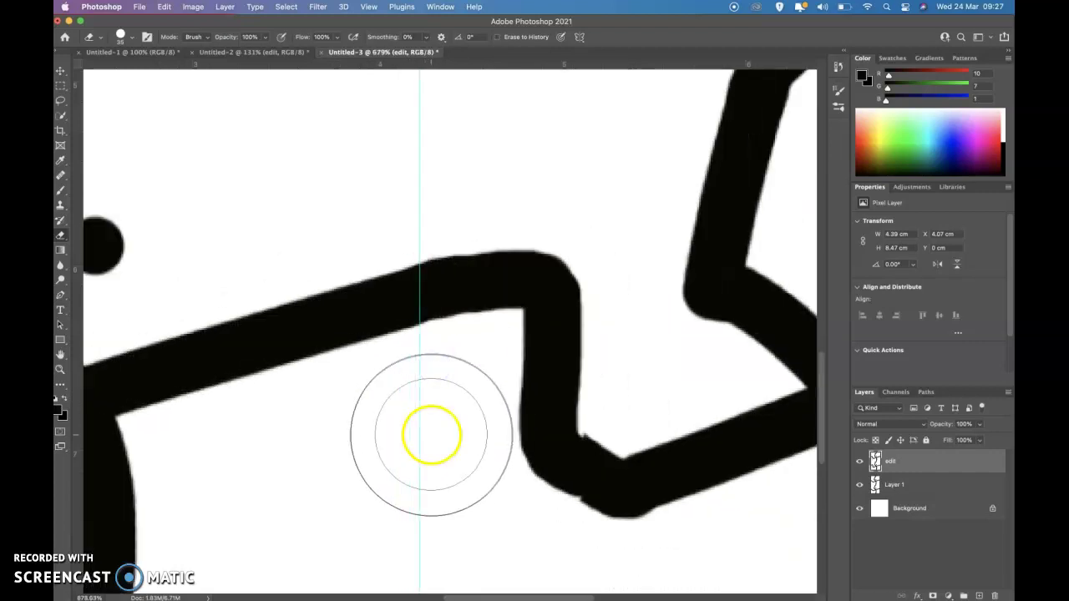
scroll(601, 397, up, 2)
scroll(605, 399, up, 3)
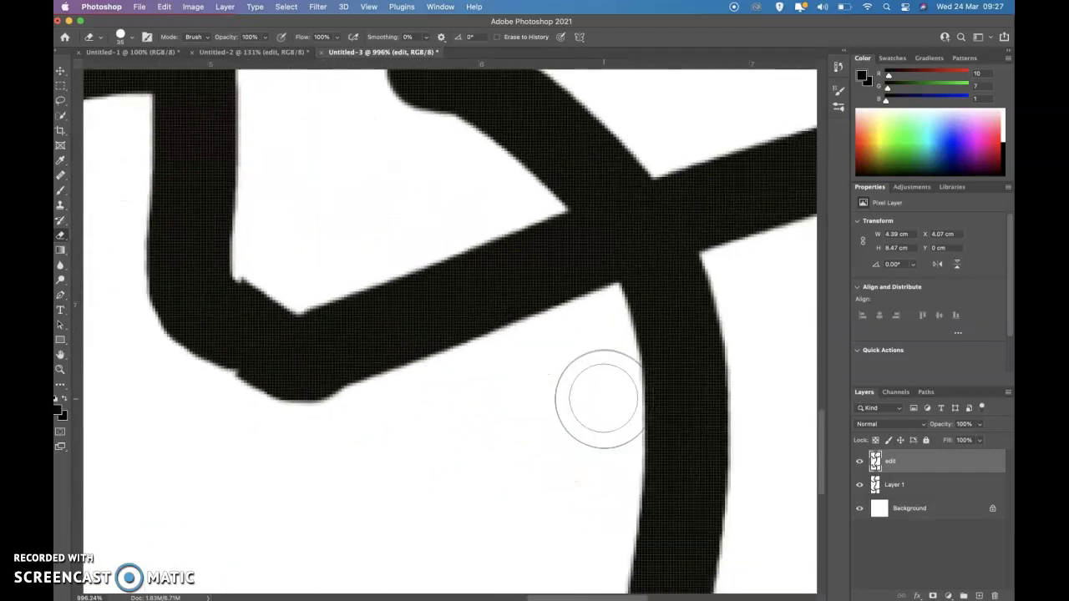
scroll(605, 398, up, 1)
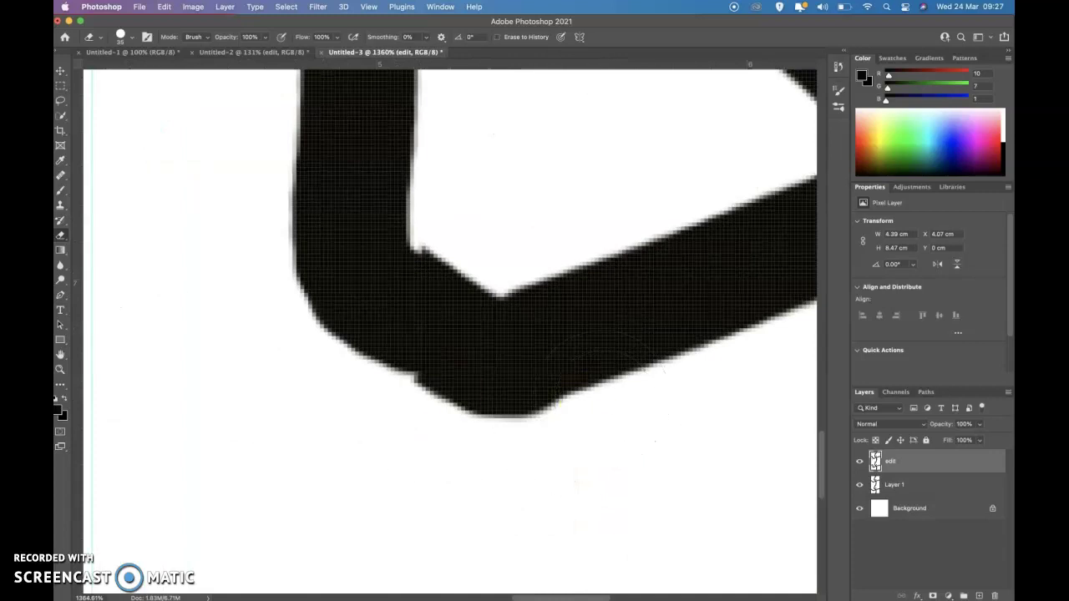
click(62, 192)
click(390, 293)
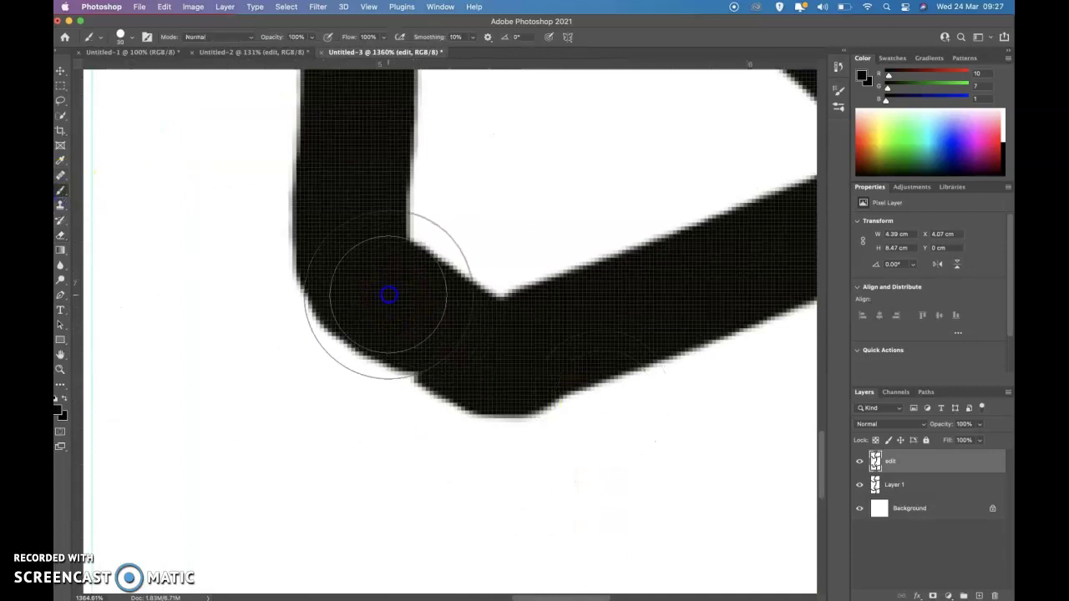
drag(389, 293, 429, 326)
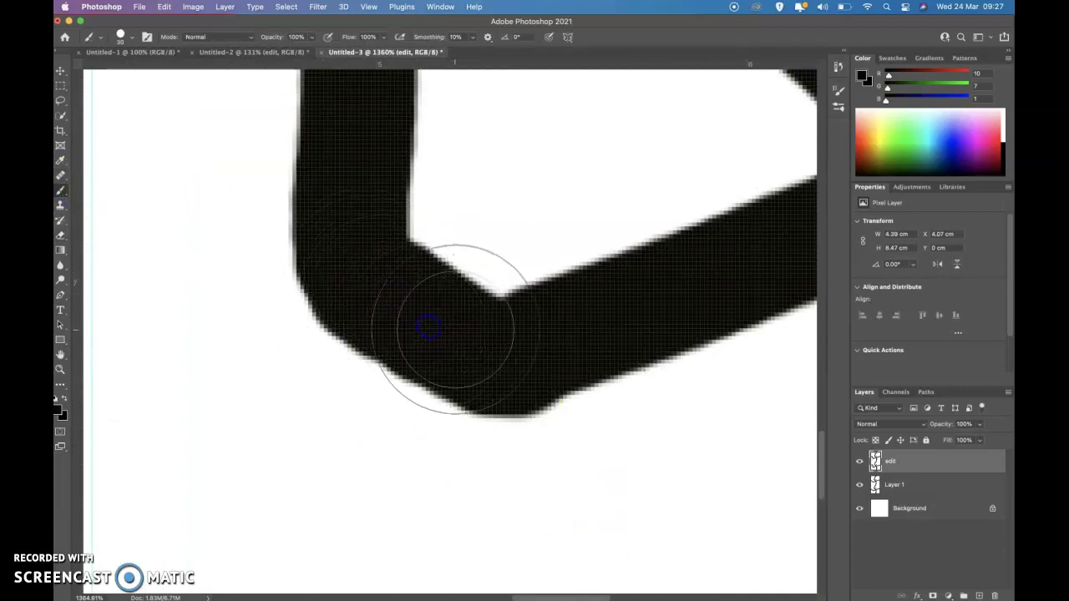
scroll(507, 330, down, 8)
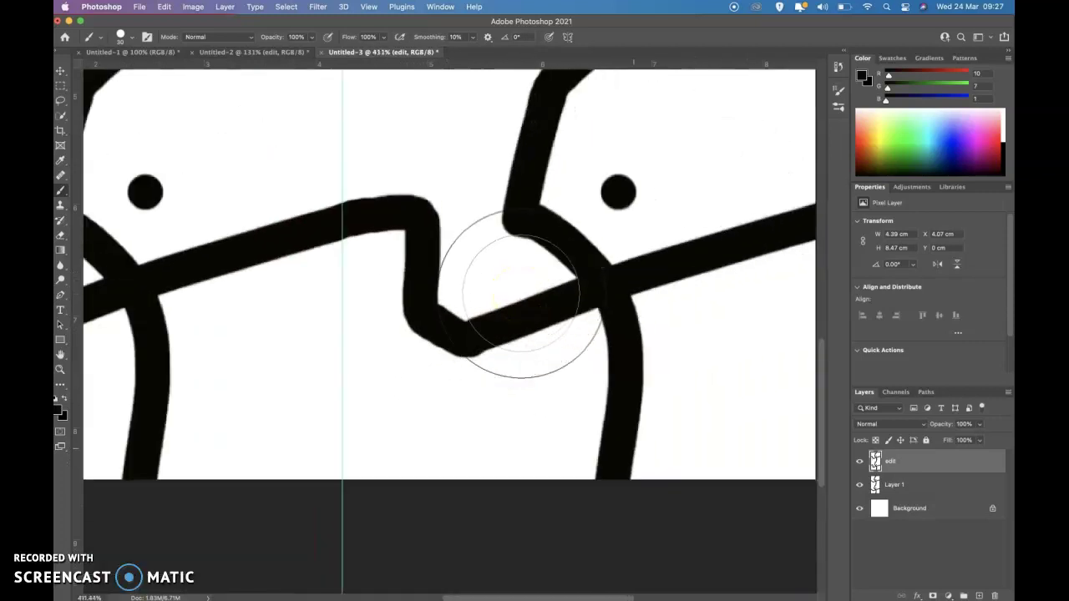
scroll(523, 293, down, 3)
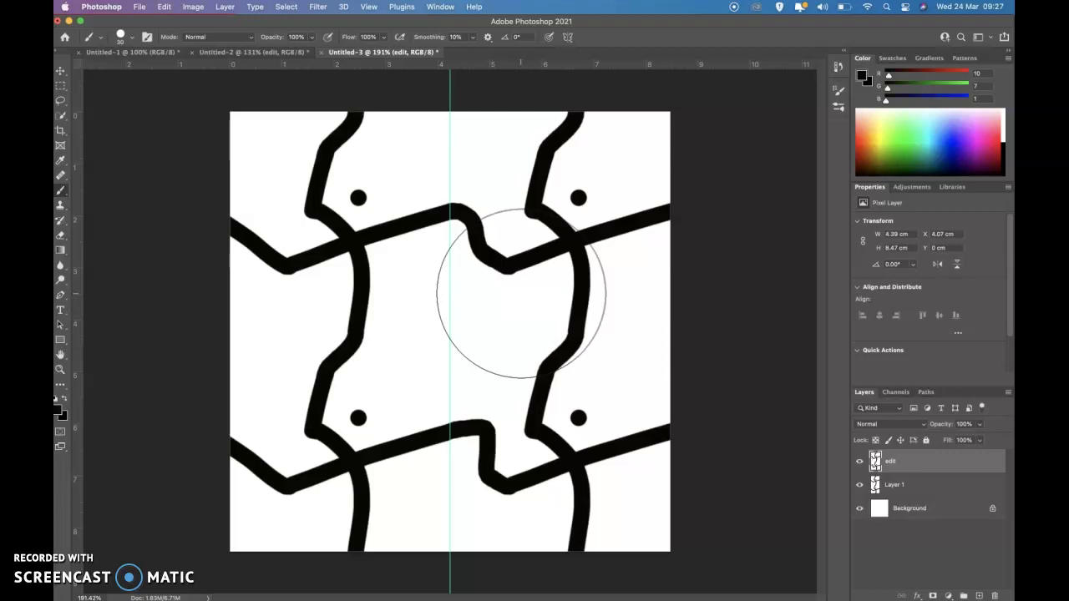
- Check which half Layer 1 covers by toggling its visibility, and delete that layer
click(893, 487)
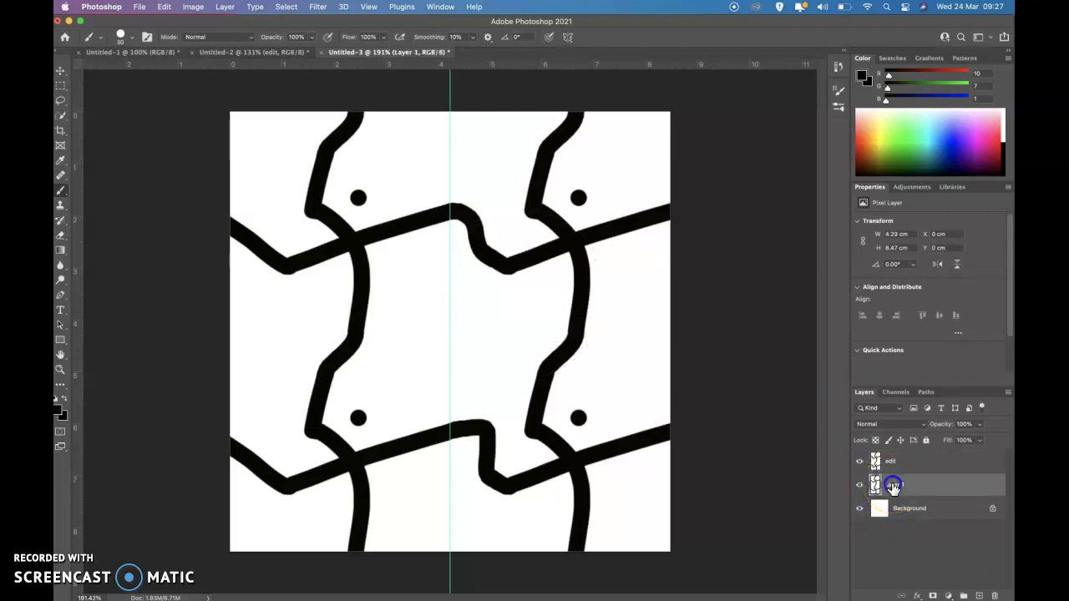
click(859, 486)
click(858, 488)
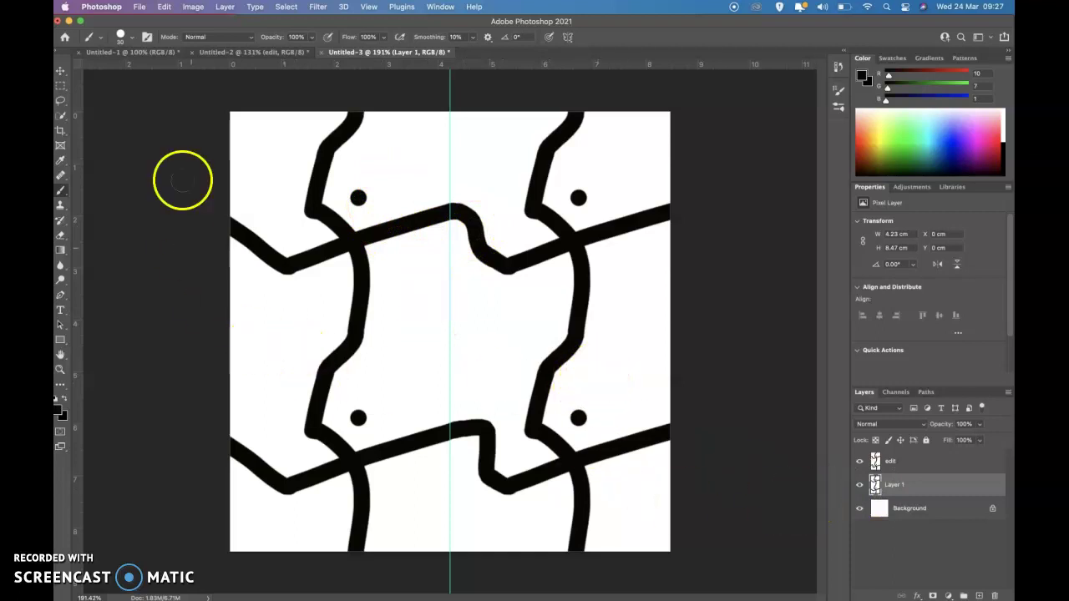
key(Delete)
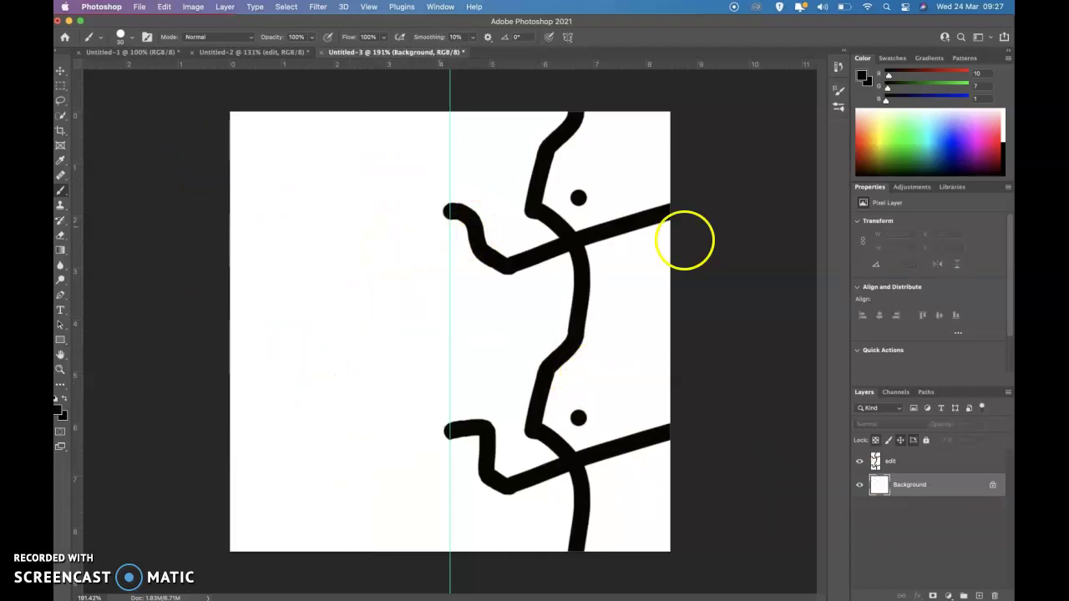
- Duplicate the edit layer into the left half of the canvas, shifted horizontally by 4.23 cm with no vertical offset
click(888, 461)
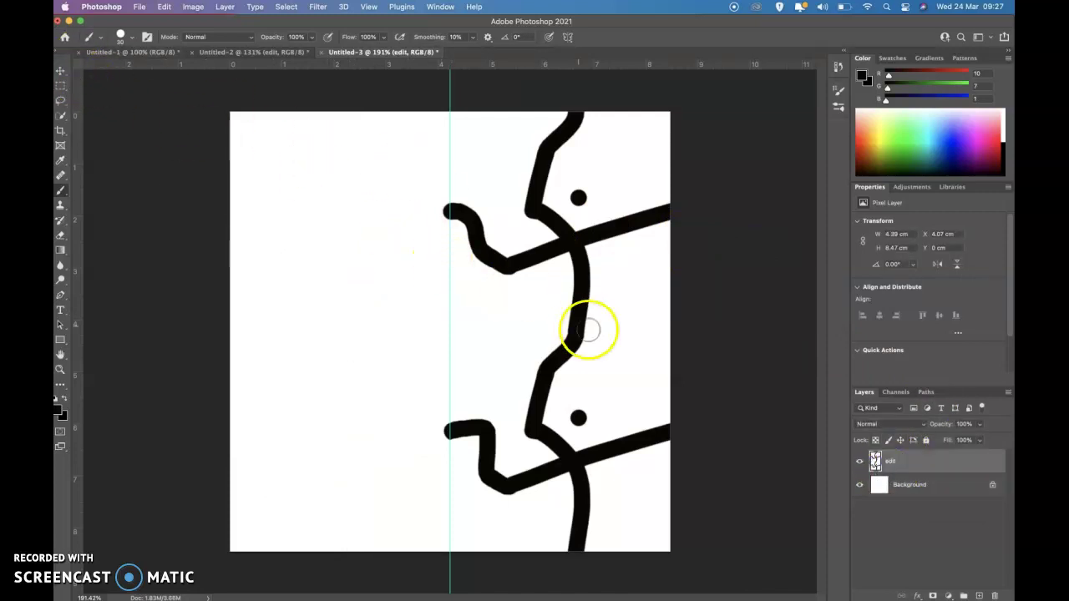
click(59, 73)
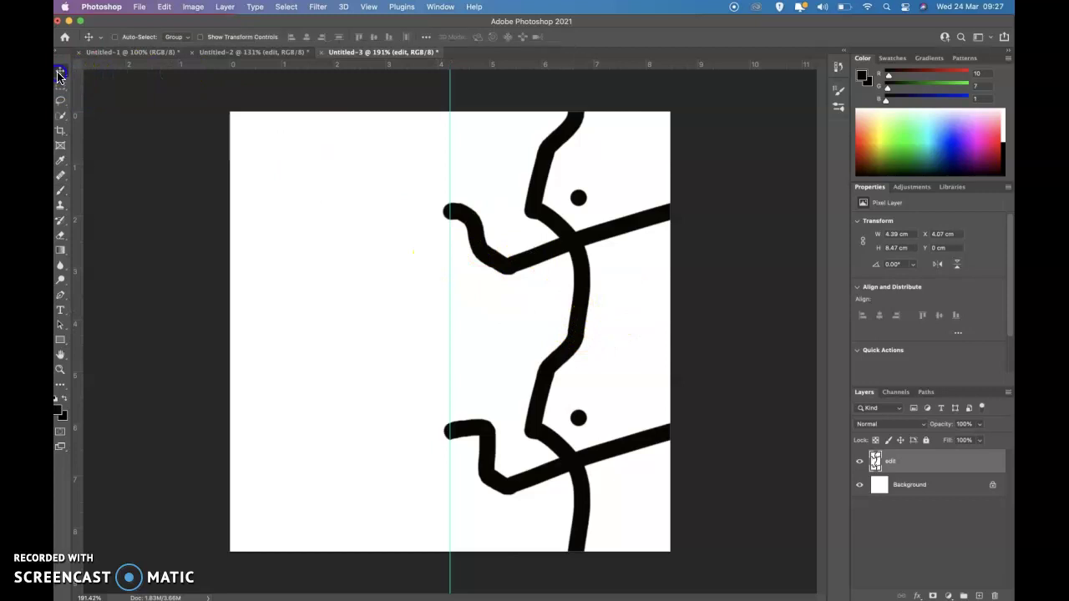
drag(585, 305, 365, 326)
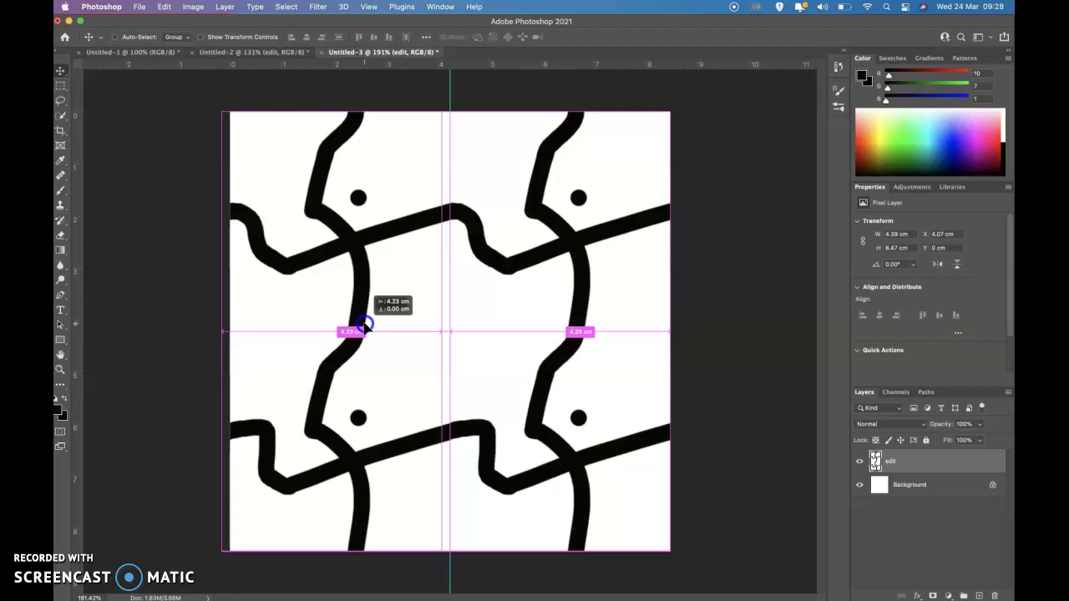
drag(365, 326, 365, 327)
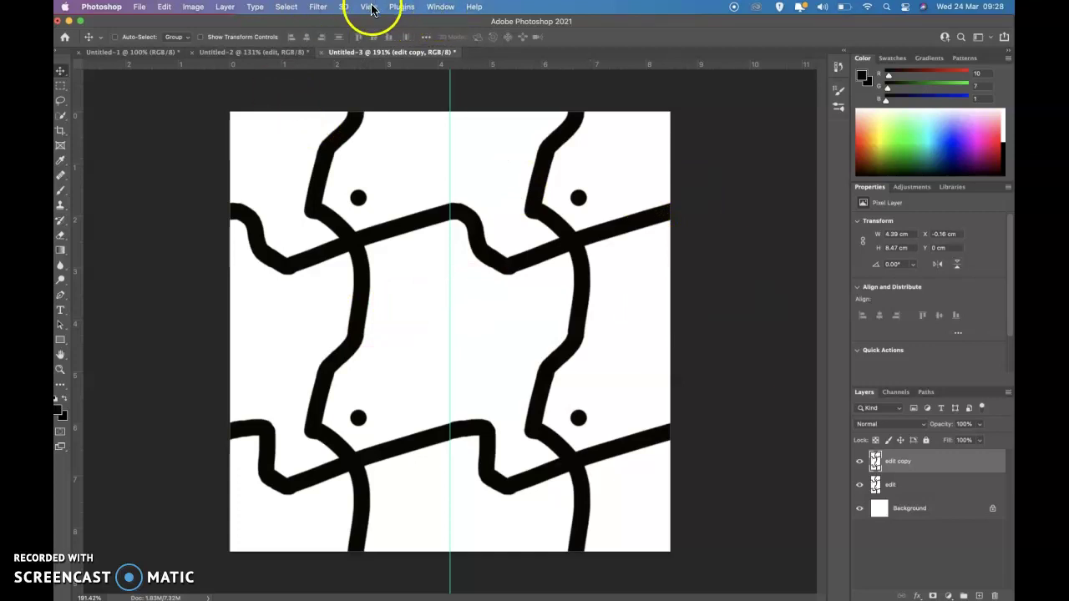
- Clear the guides from the document and view the whole tile without them
click(369, 8)
click(395, 309)
key(super+minus)
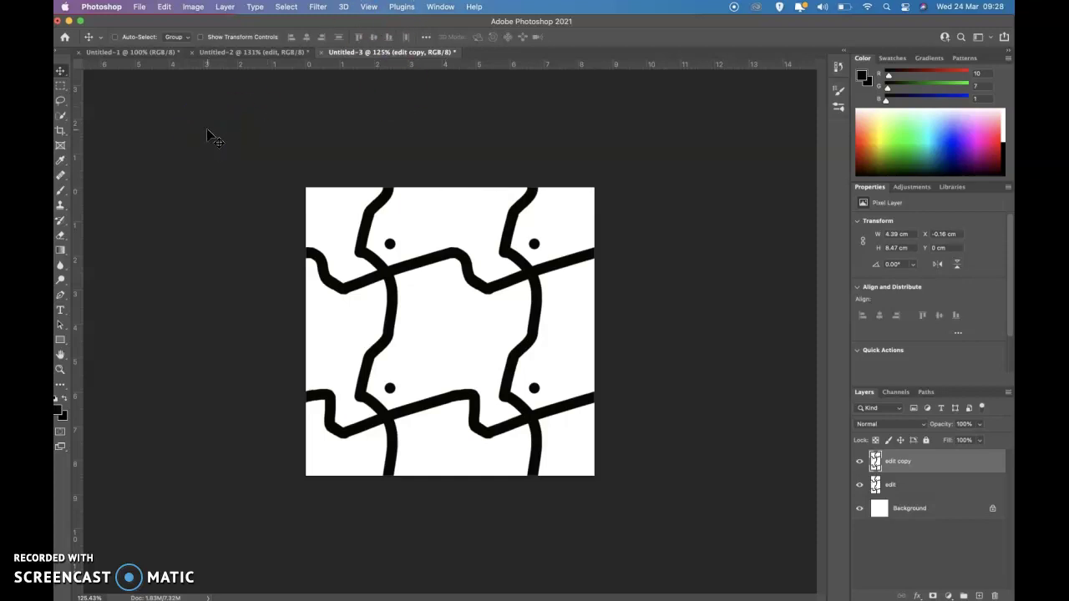
- Save the finished tile to the Desktop as a JPEG named seamless tile.jpg with maximum quality 12
click(139, 8)
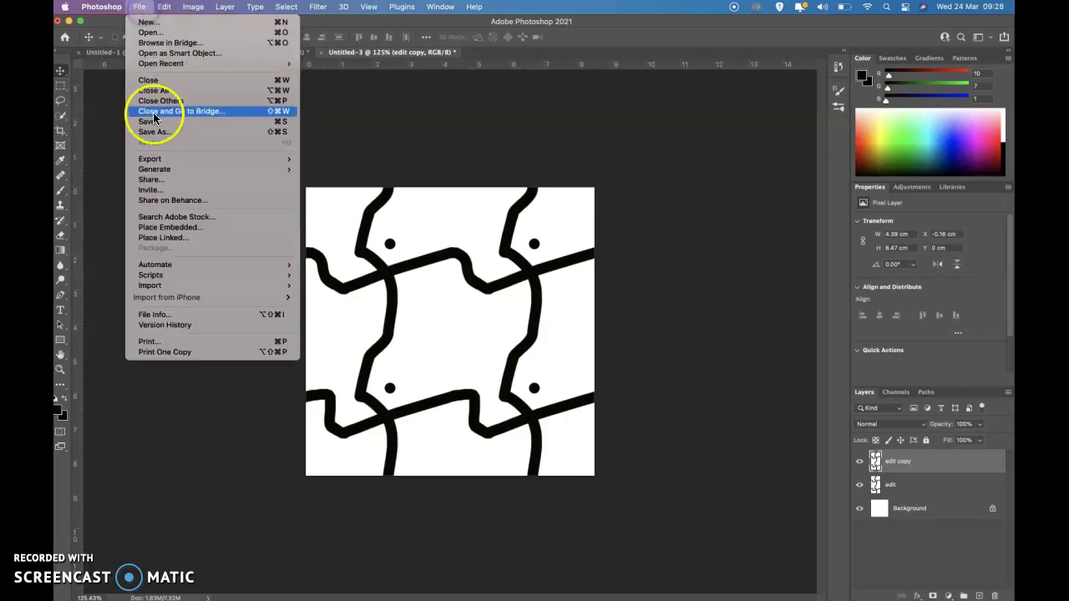
click(178, 122)
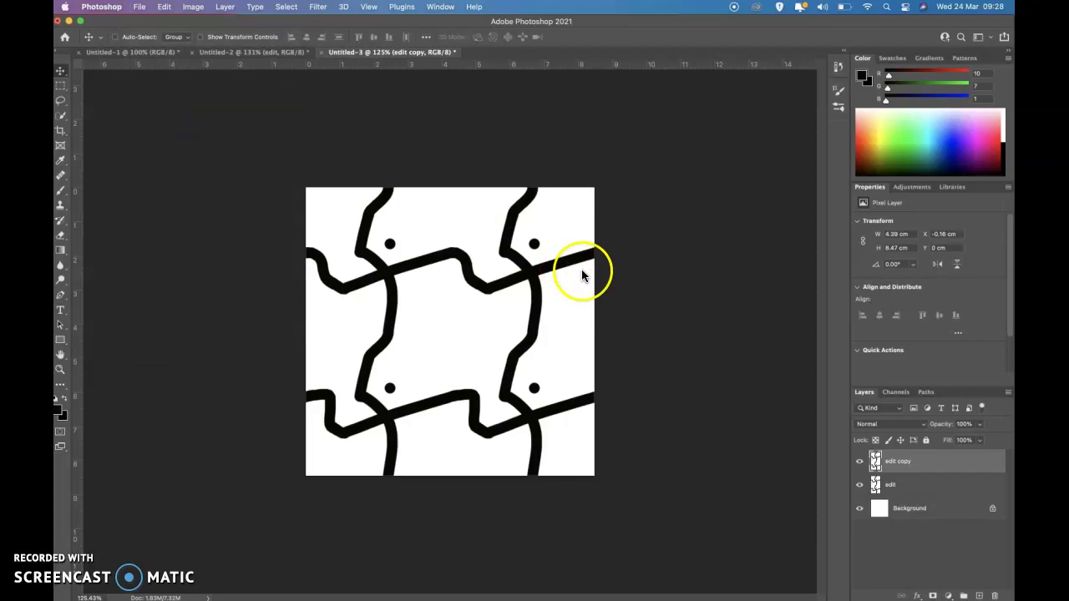
click(544, 272)
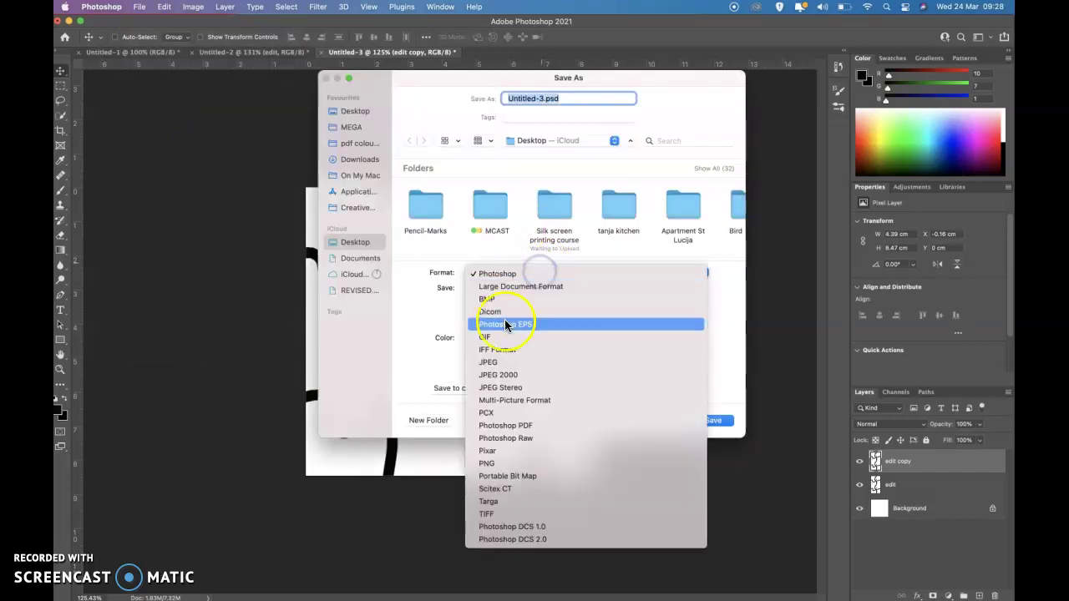
click(512, 364)
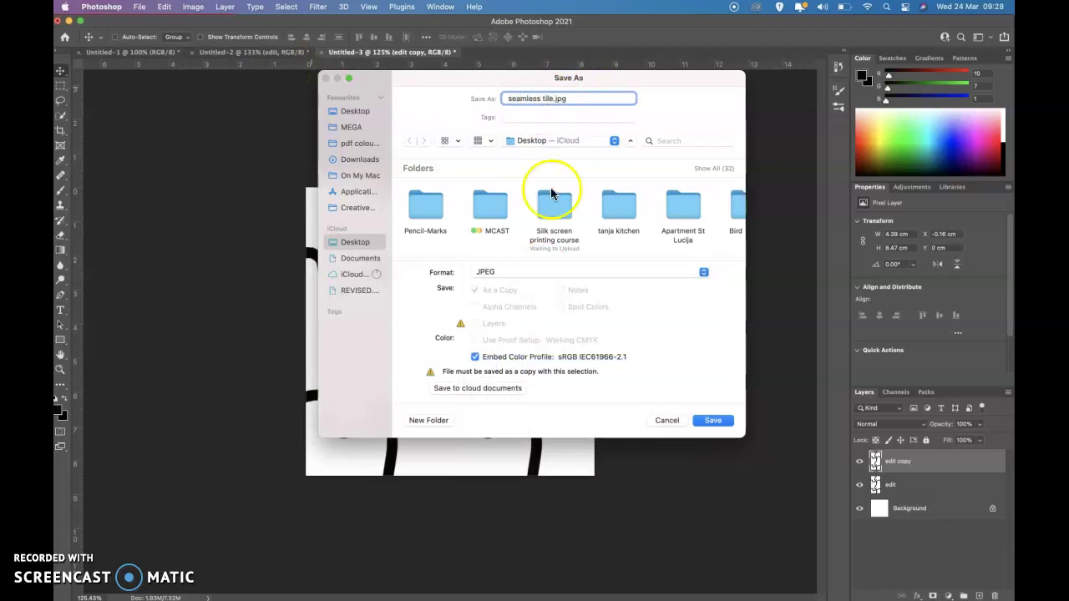
click(713, 422)
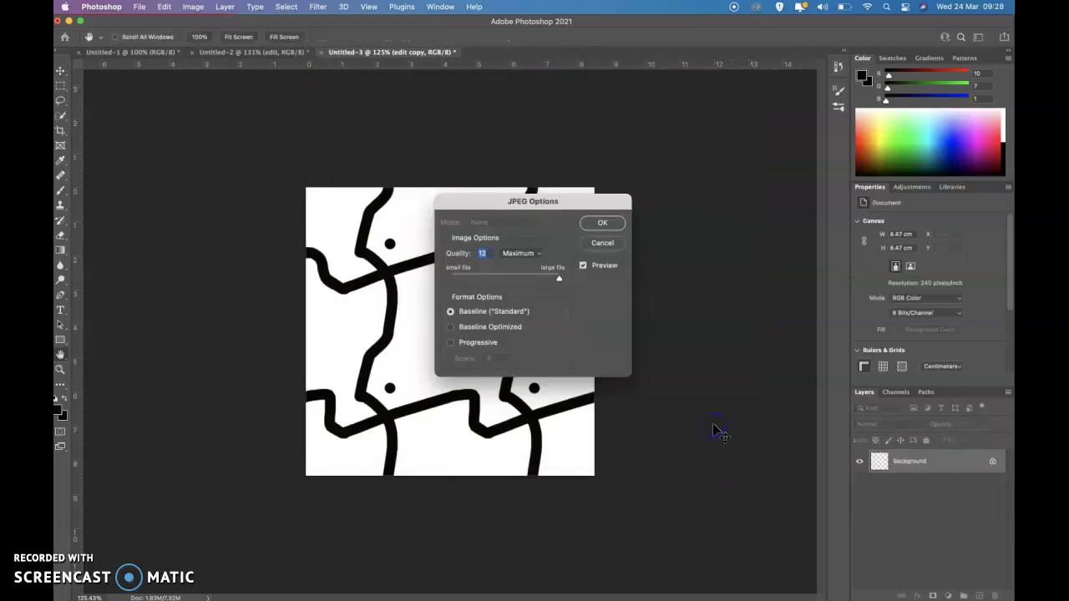
click(614, 225)
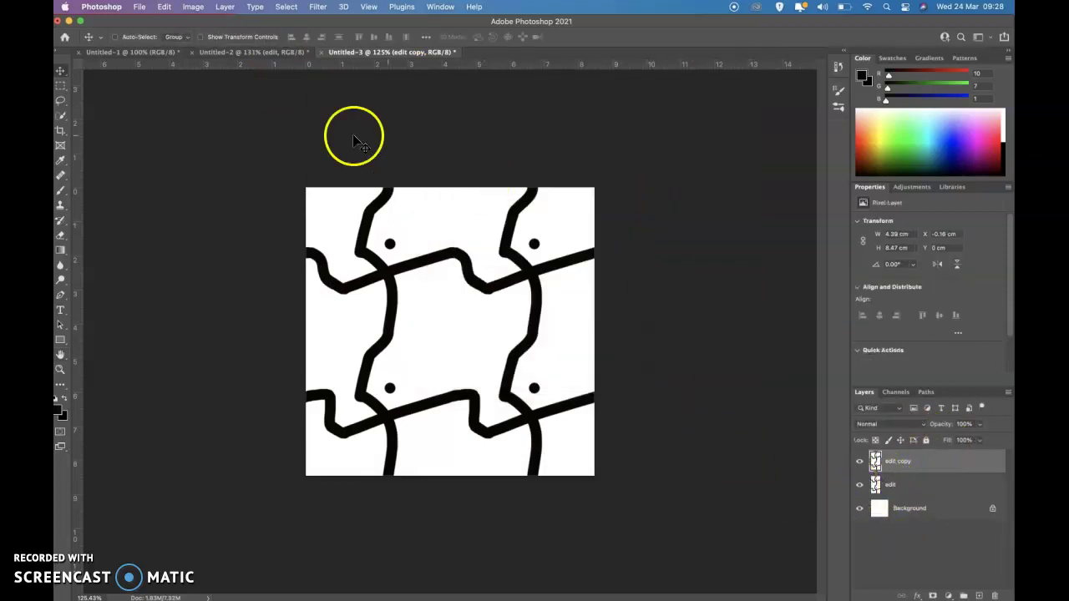
- Open the saved image seamless tile.jpg from the Desktop
click(141, 7)
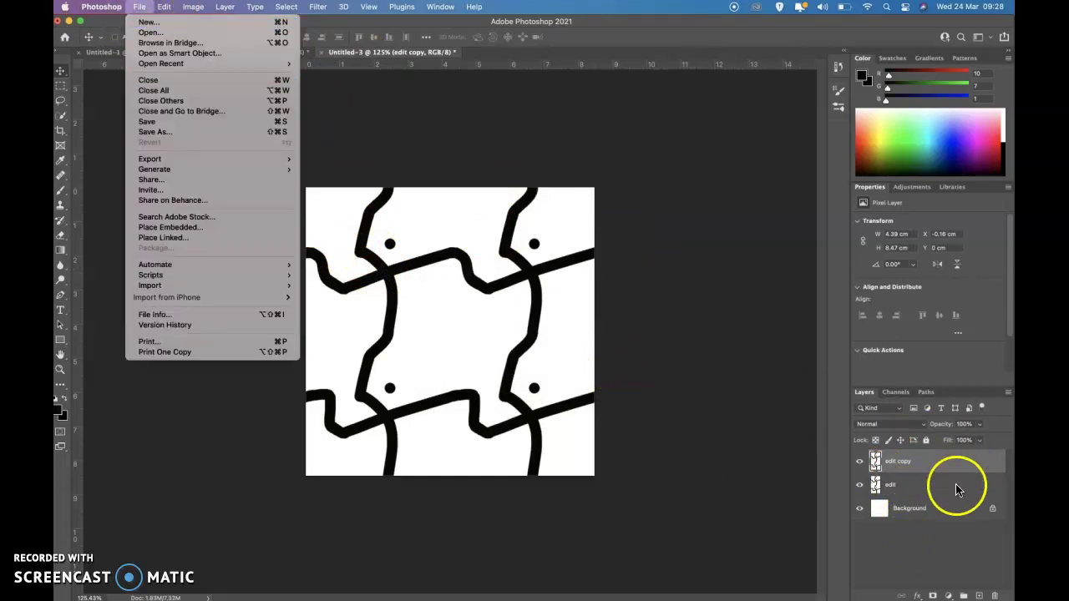
click(708, 372)
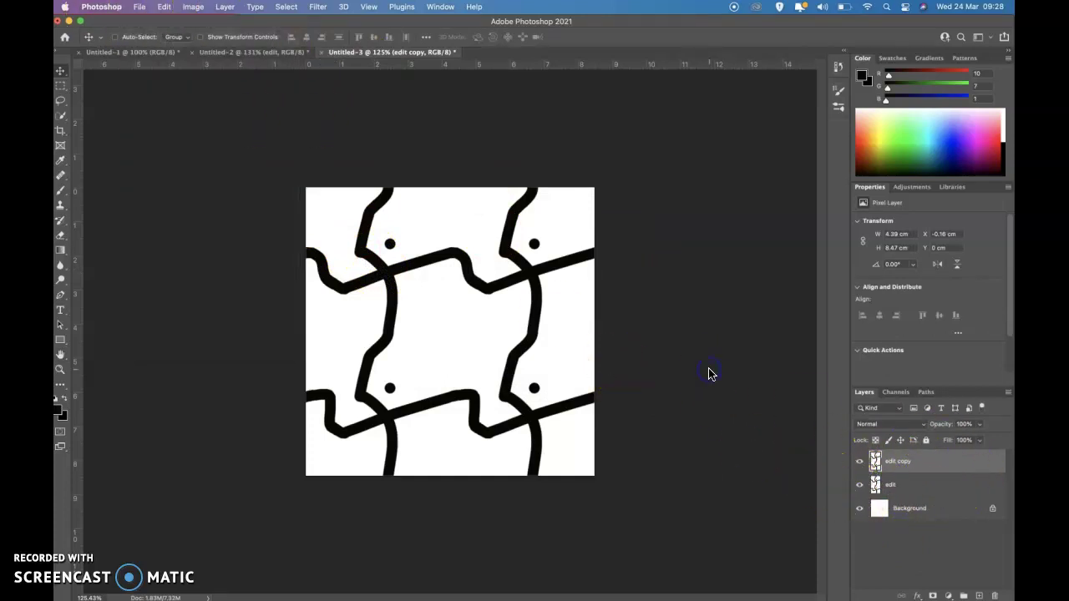
click(139, 7)
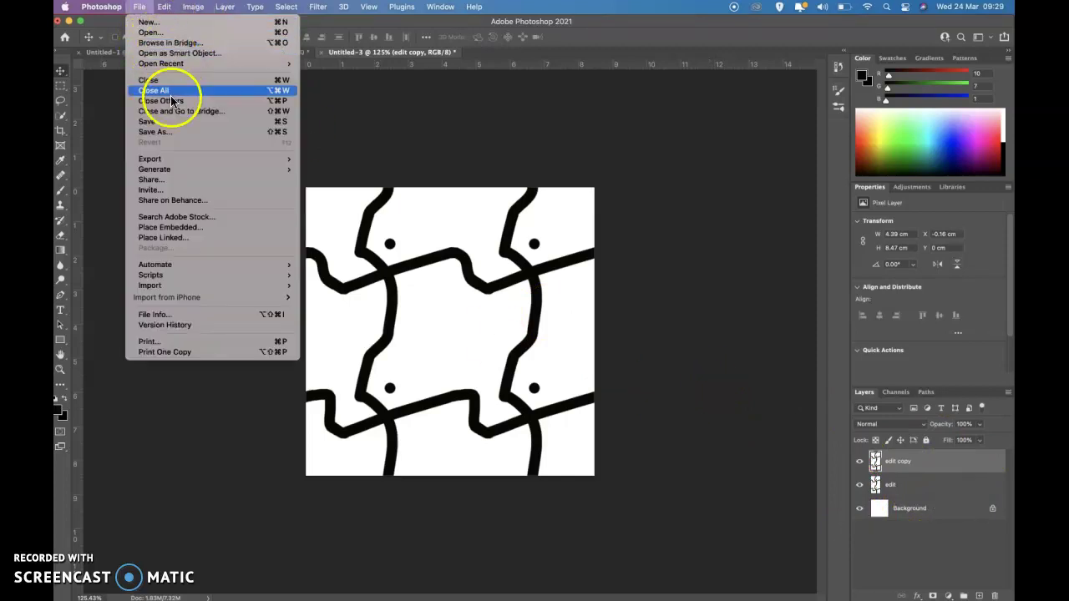
click(155, 32)
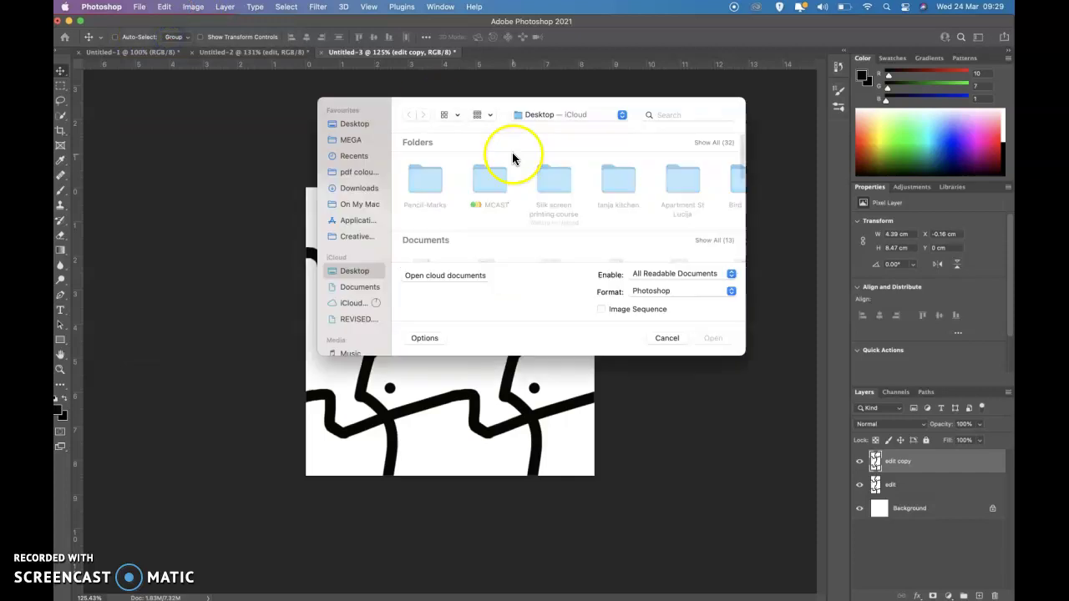
scroll(512, 210, down, 3)
click(426, 213)
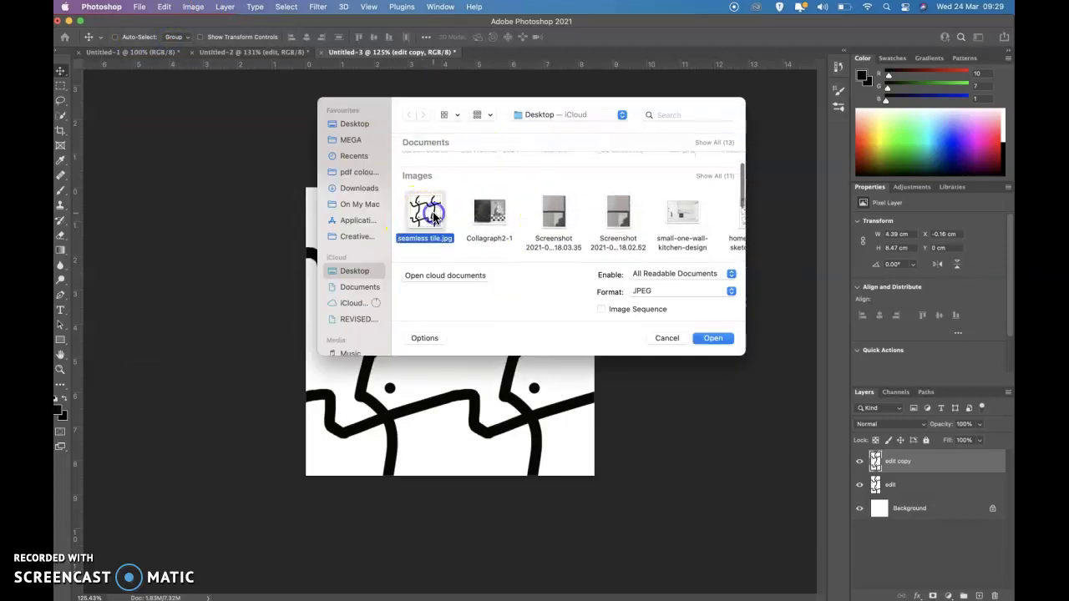
click(716, 339)
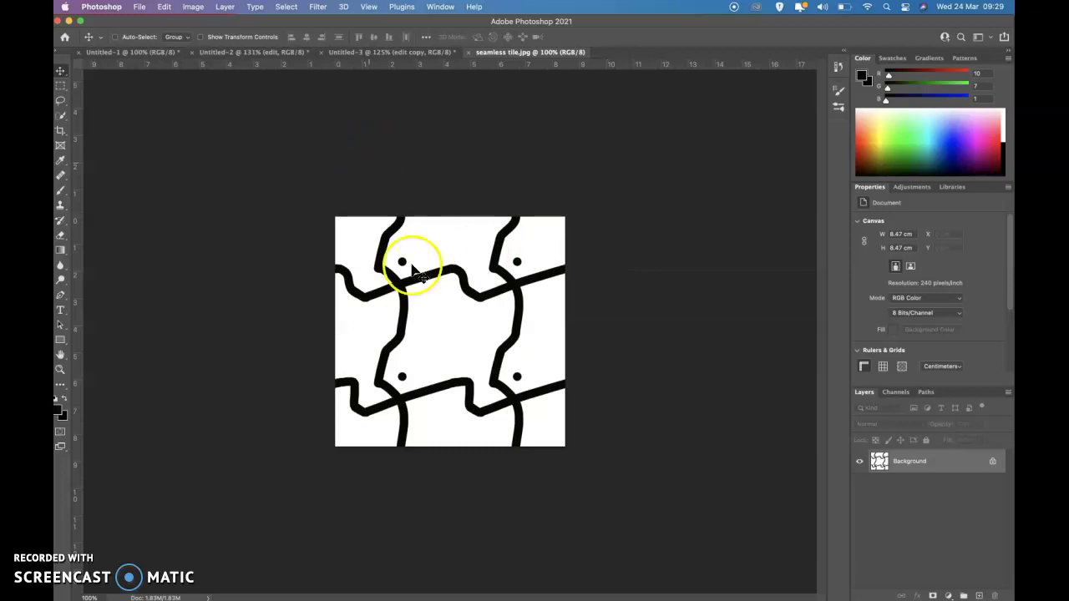
- Select the whole tile image and define it as a pattern named seamless tile.jpg
click(162, 9)
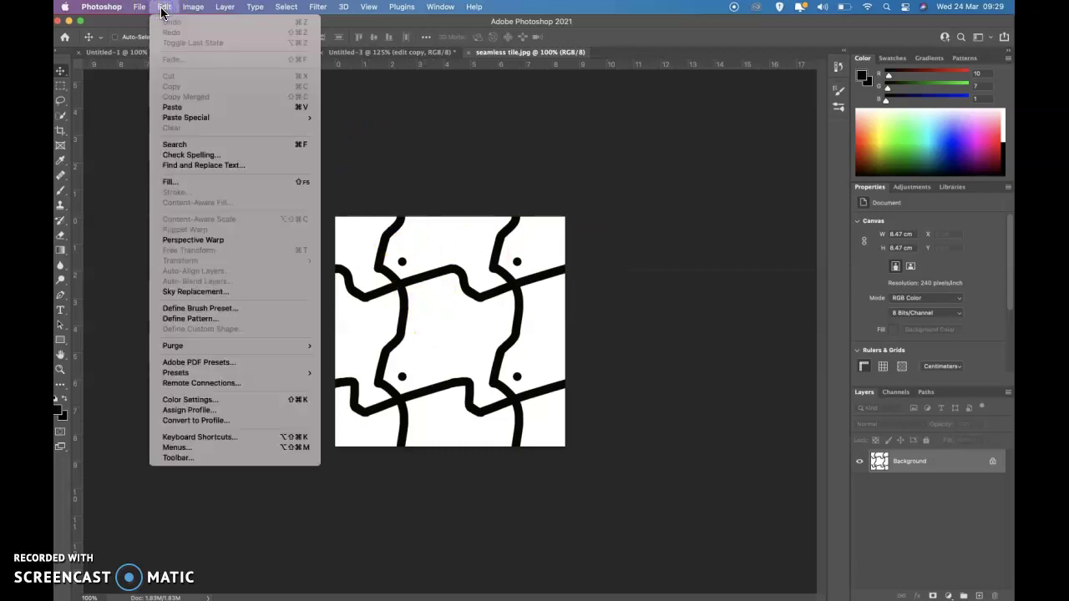
click(377, 226)
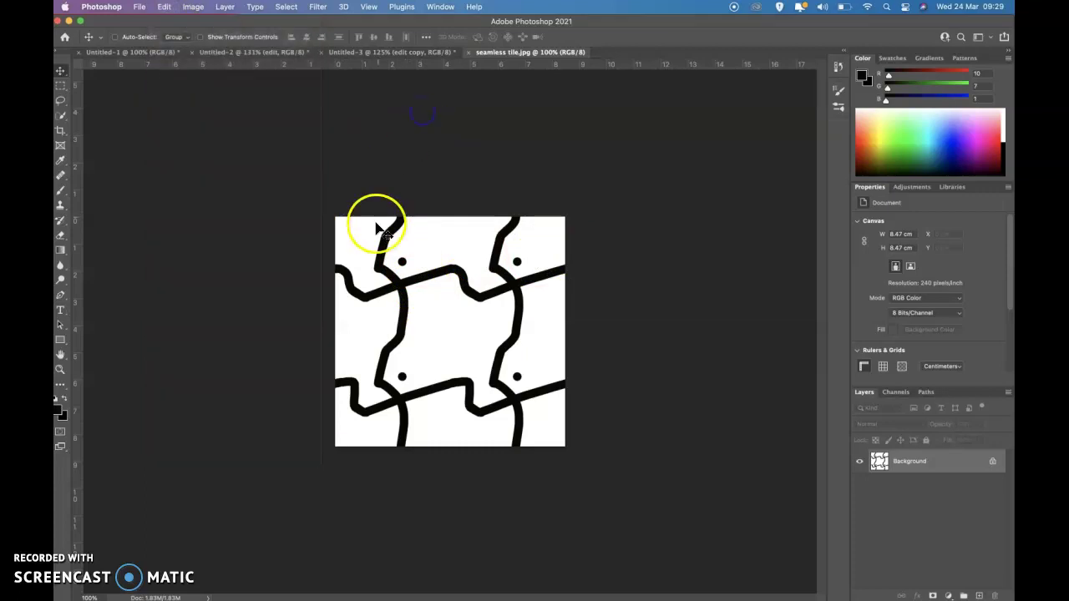
click(362, 239)
key(super+a)
click(162, 8)
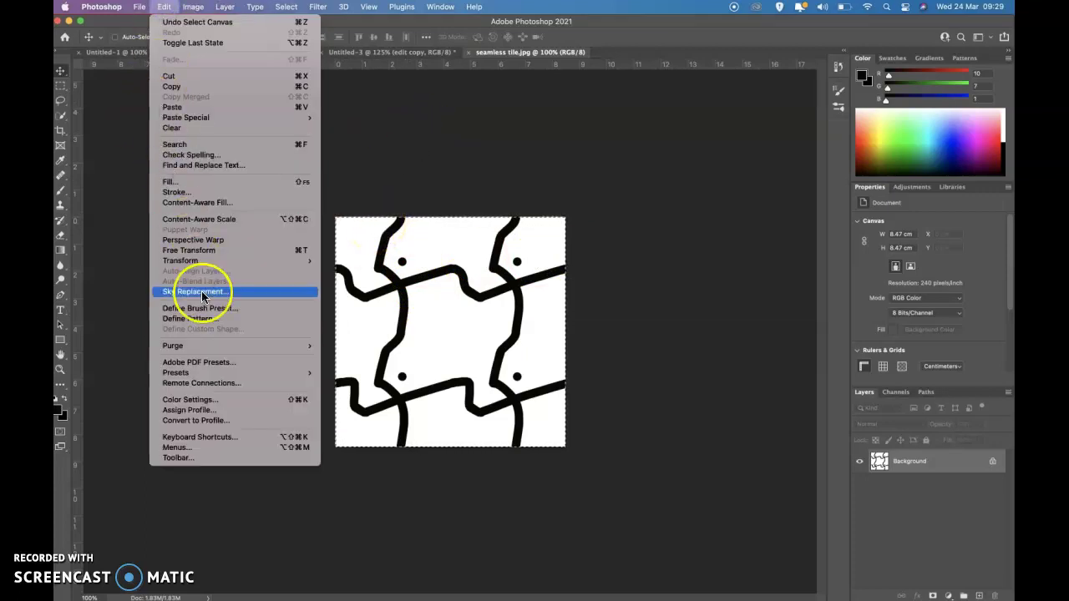
click(198, 319)
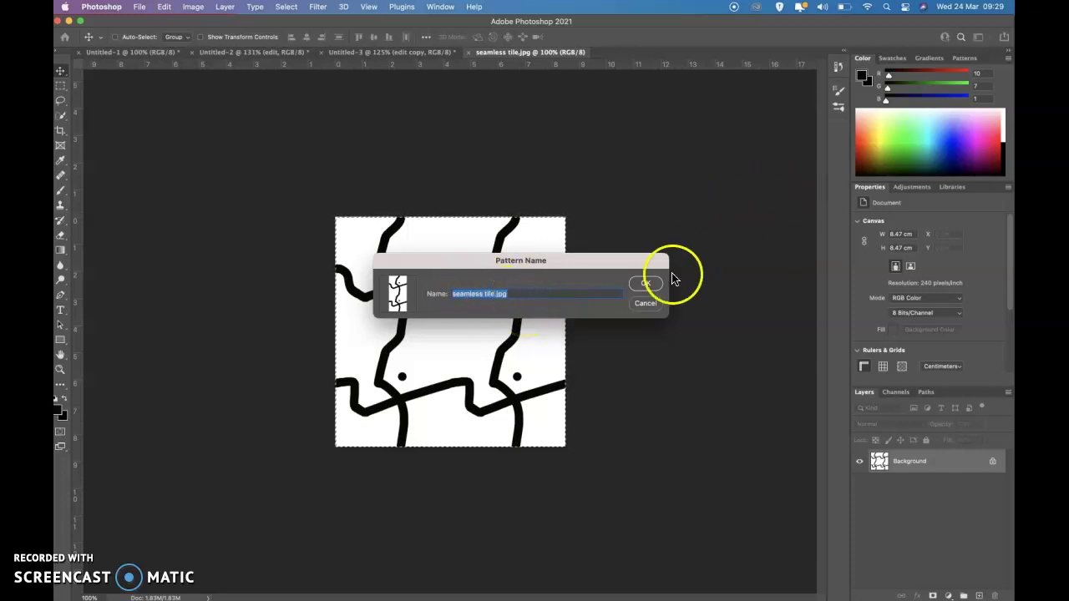
click(644, 284)
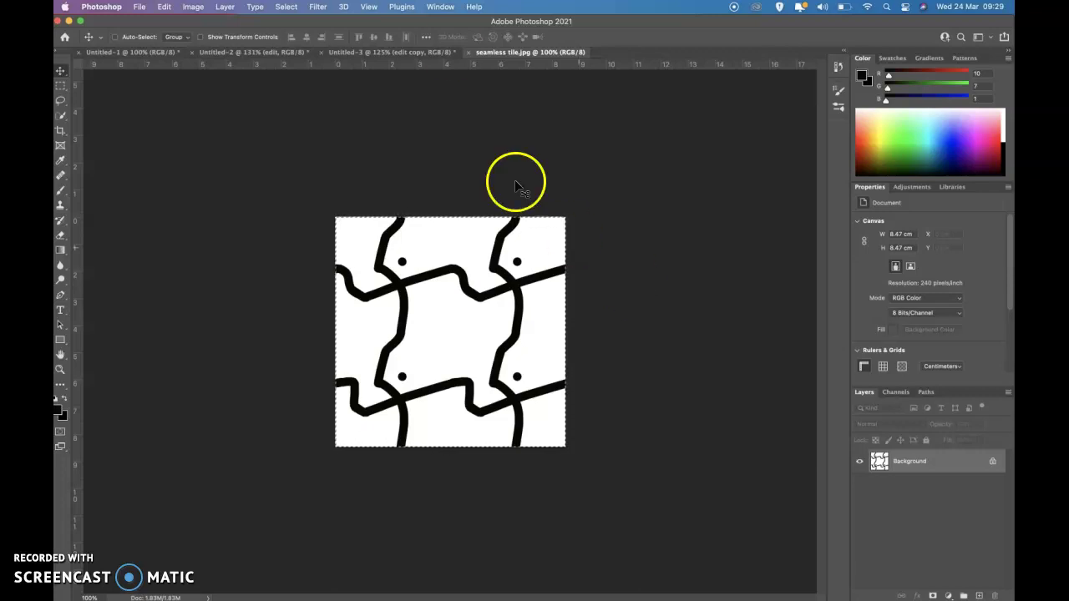
- Create a new portrait A4 document, 210 x 297 mm at 300 ppi, and add an empty layer above the background
click(139, 7)
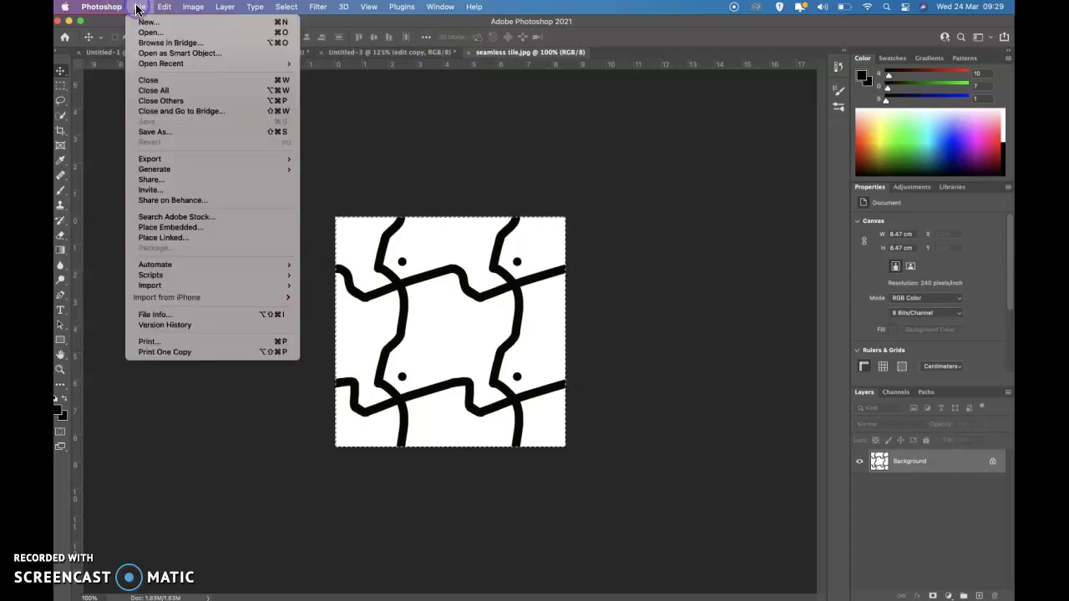
click(143, 23)
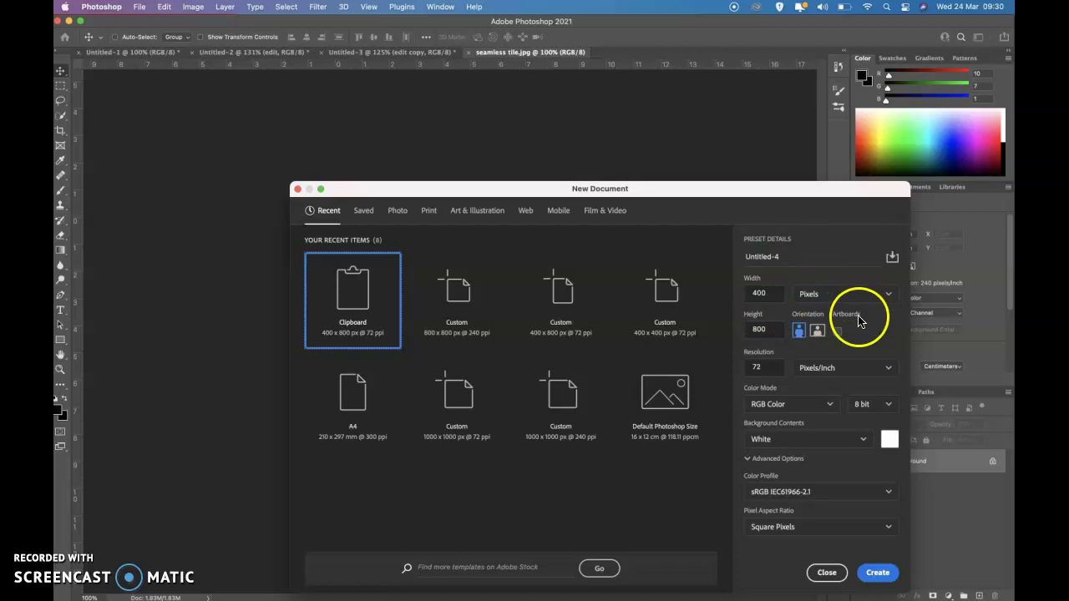
click(372, 394)
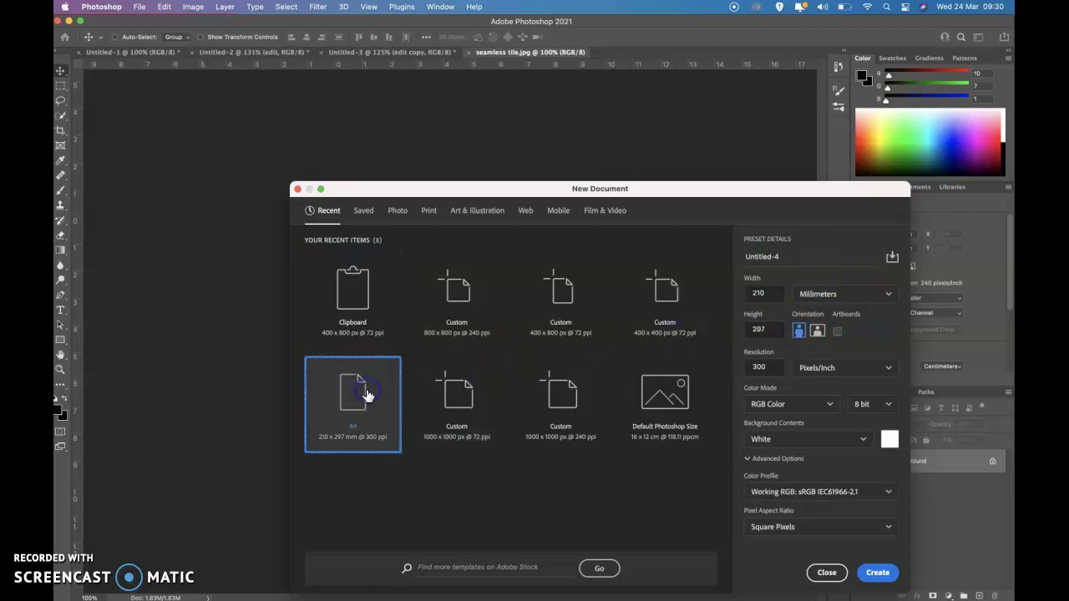
click(878, 574)
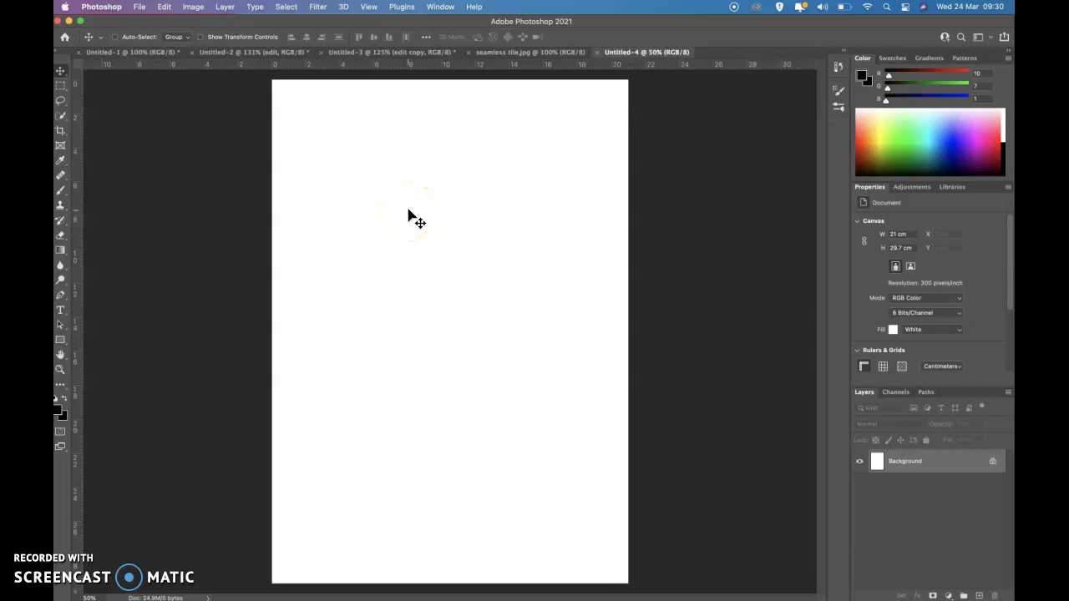
click(979, 595)
drag(933, 495, 901, 467)
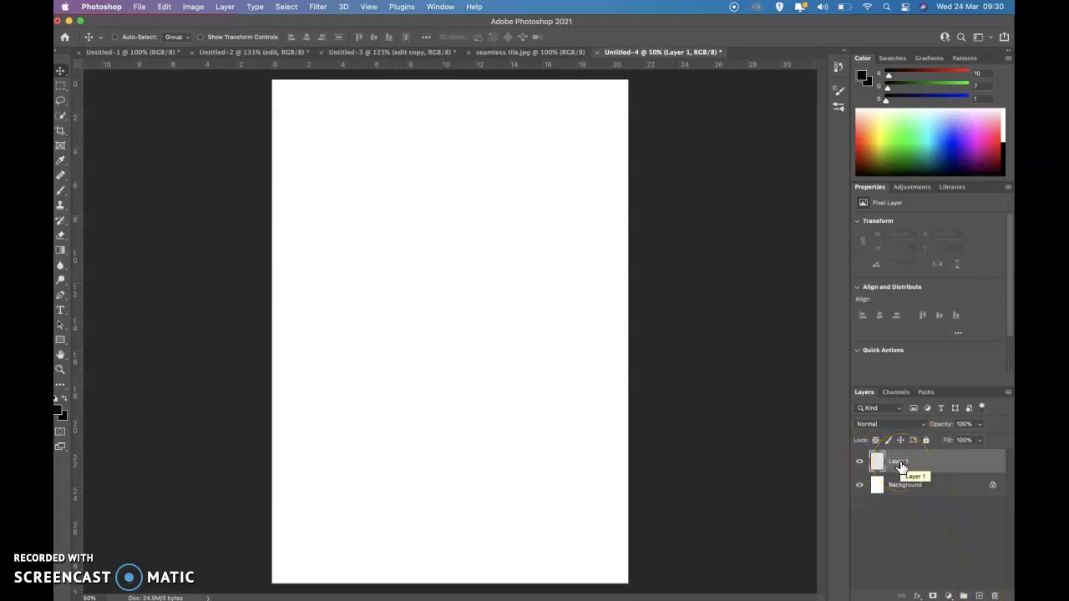
- Open the layer style settings for Layer 1 and enable Pattern Overlay
click(877, 463)
double_click(877, 466)
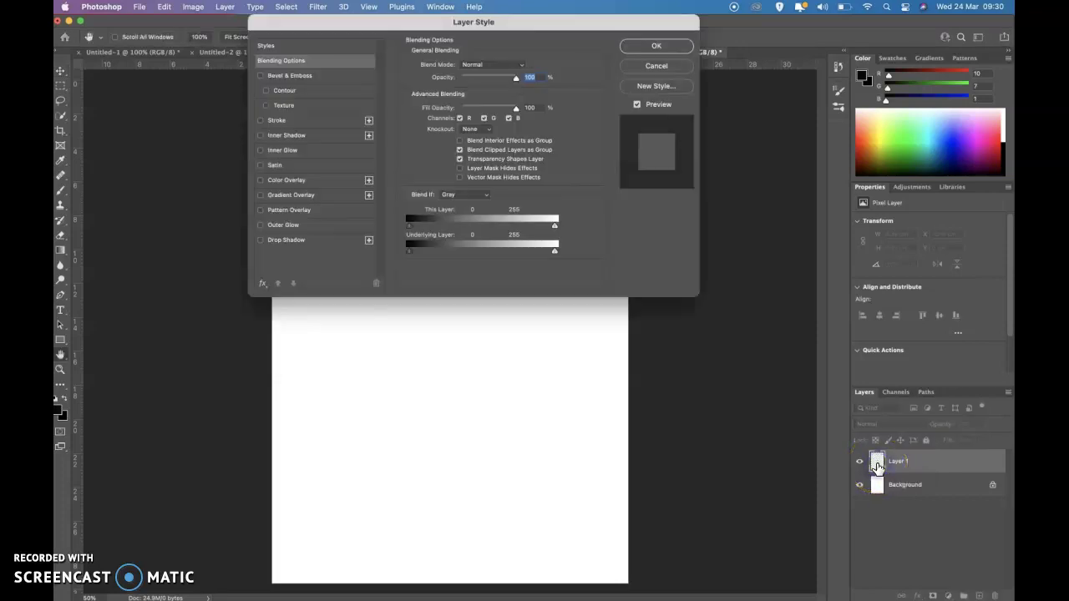
drag(531, 30, 538, 75)
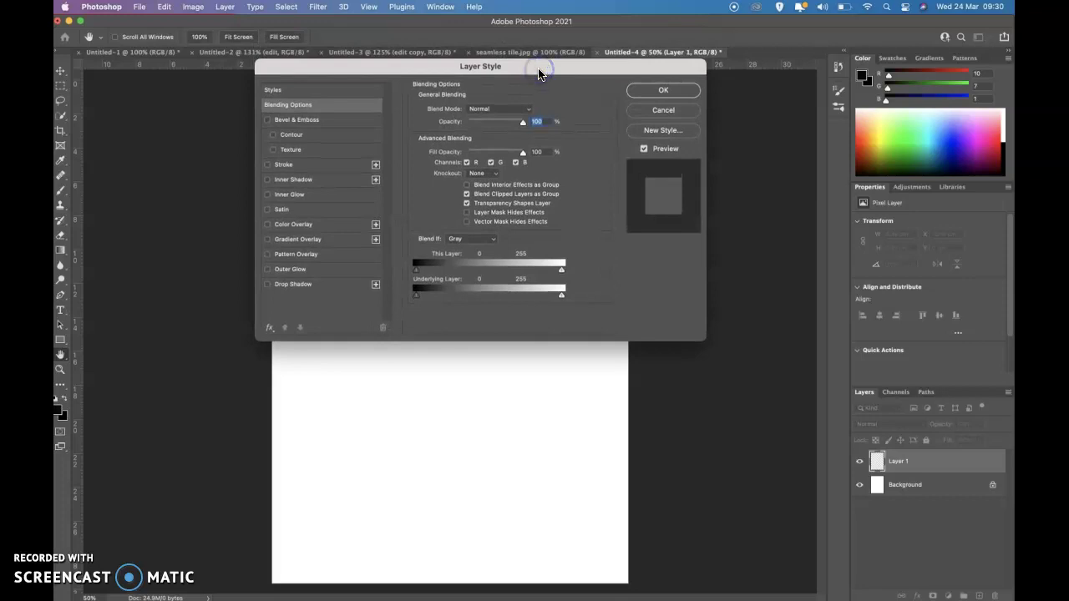
click(279, 258)
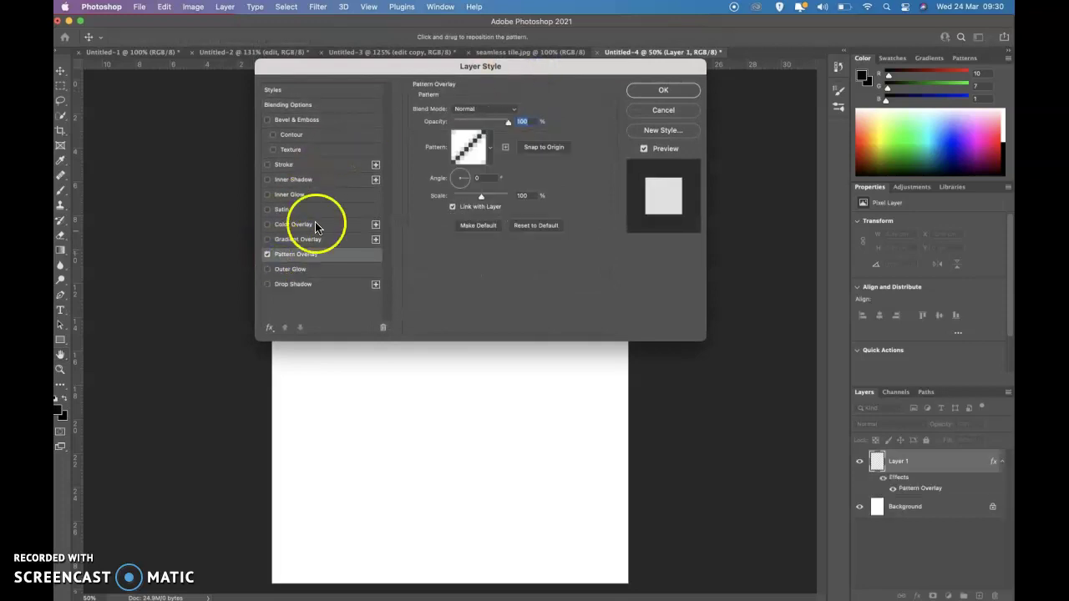
- Choose the seamless tile as the overlay pattern, keeping the Normal blend mode, and apply the layer style
click(541, 188)
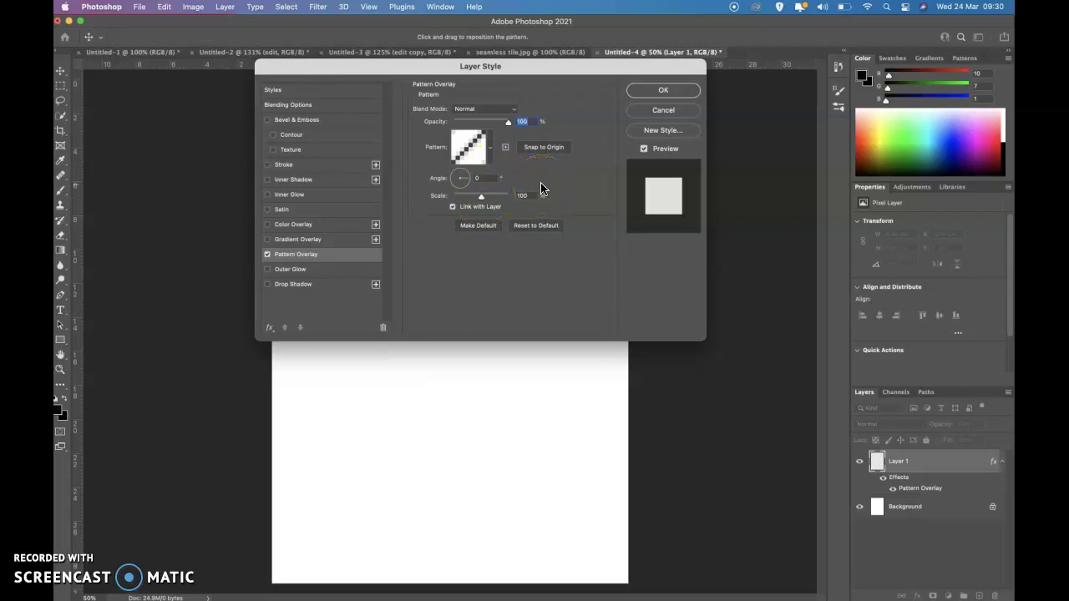
click(523, 180)
click(487, 109)
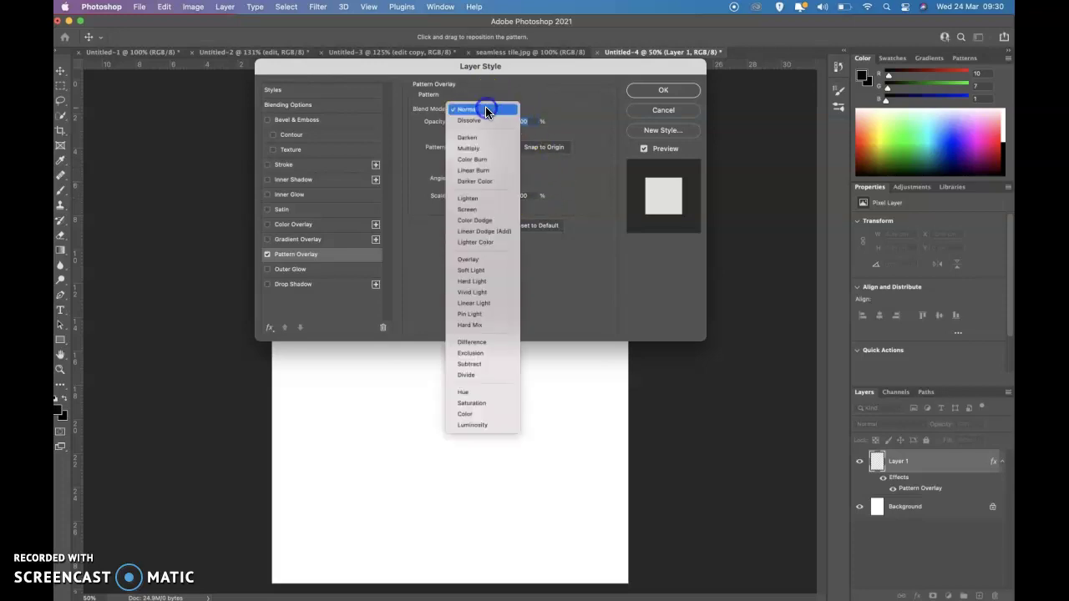
click(596, 239)
click(544, 222)
click(487, 173)
click(484, 154)
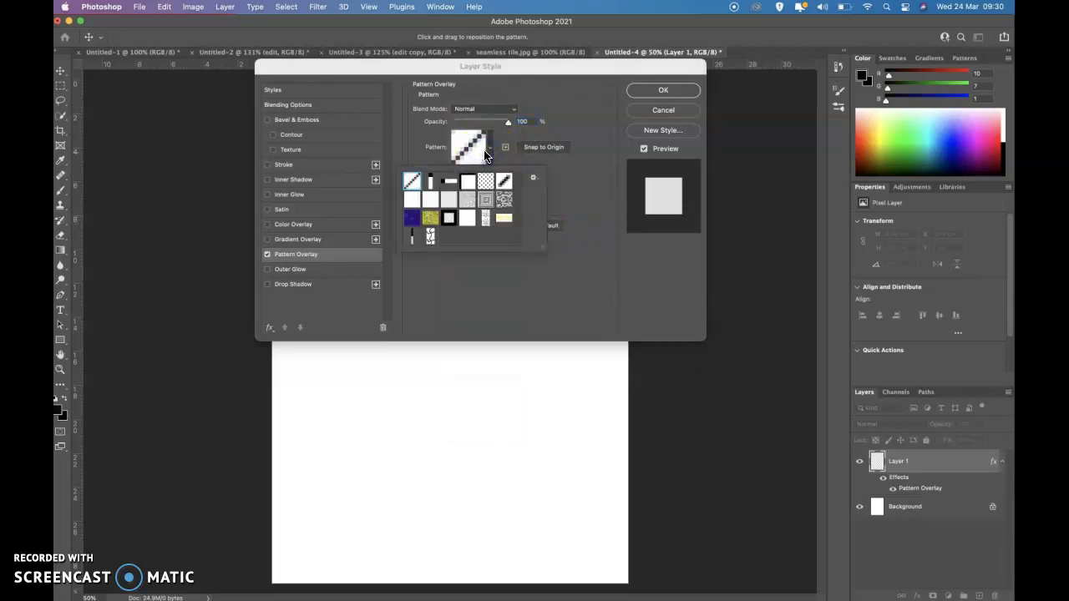
click(431, 238)
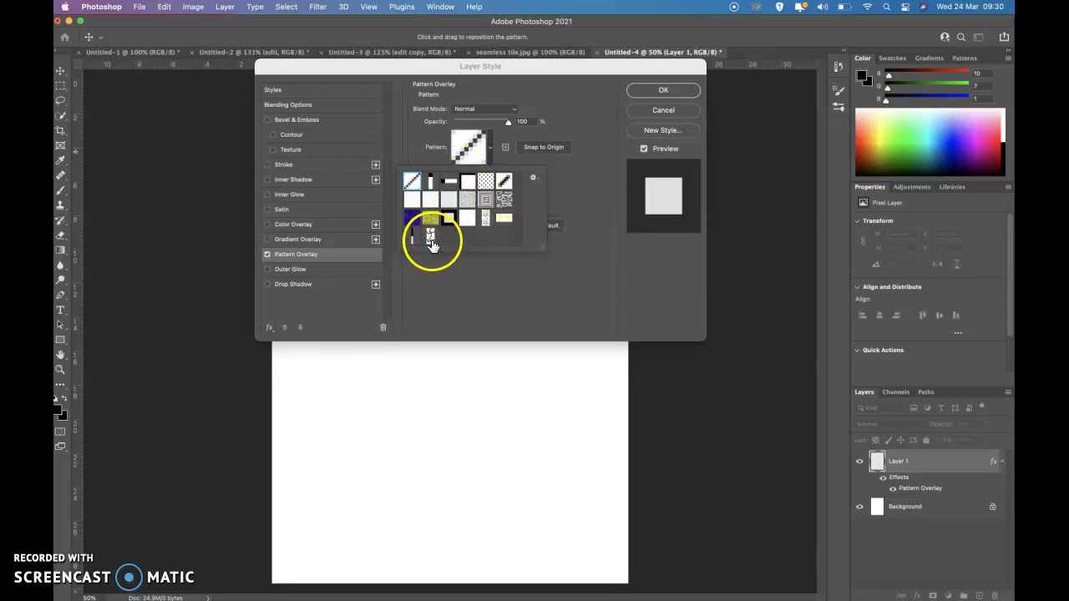
mouse_move(432, 244)
mouse_down()
mouse_move(477, 239)
mouse_move(427, 237)
mouse_up()
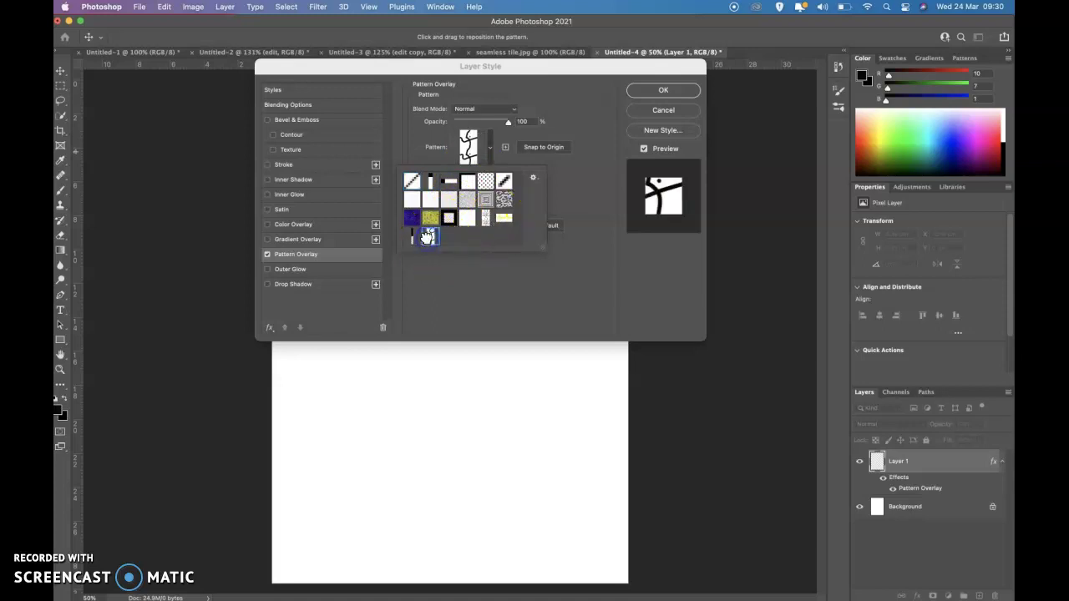
click(660, 92)
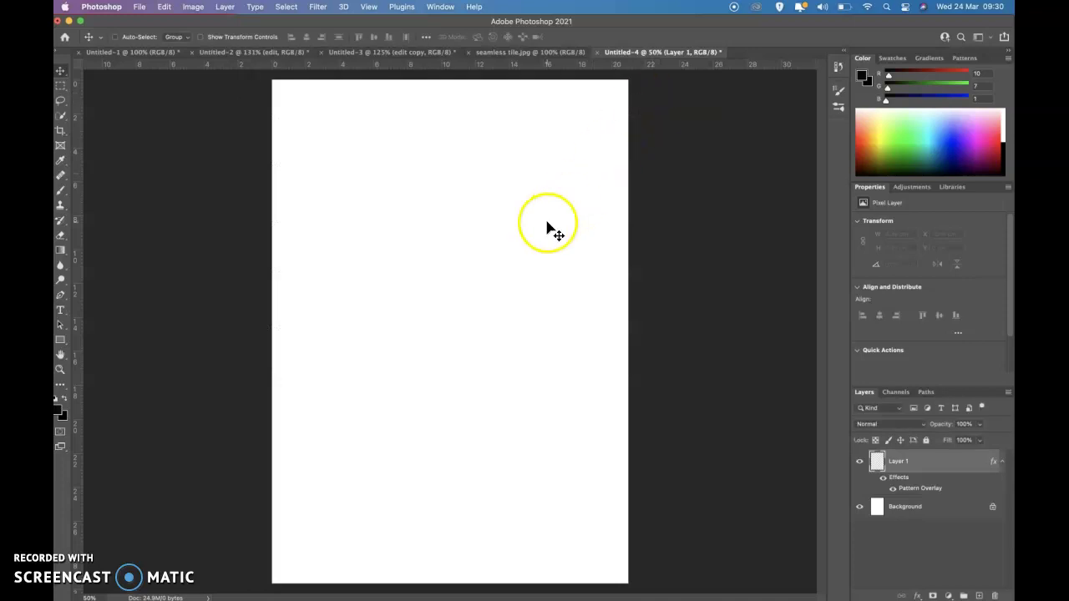
- Try turning off Blend Clipped Layers as Group and Transparency Shapes Layer in Layer 1's blending options, and undo the change
double_click(917, 473)
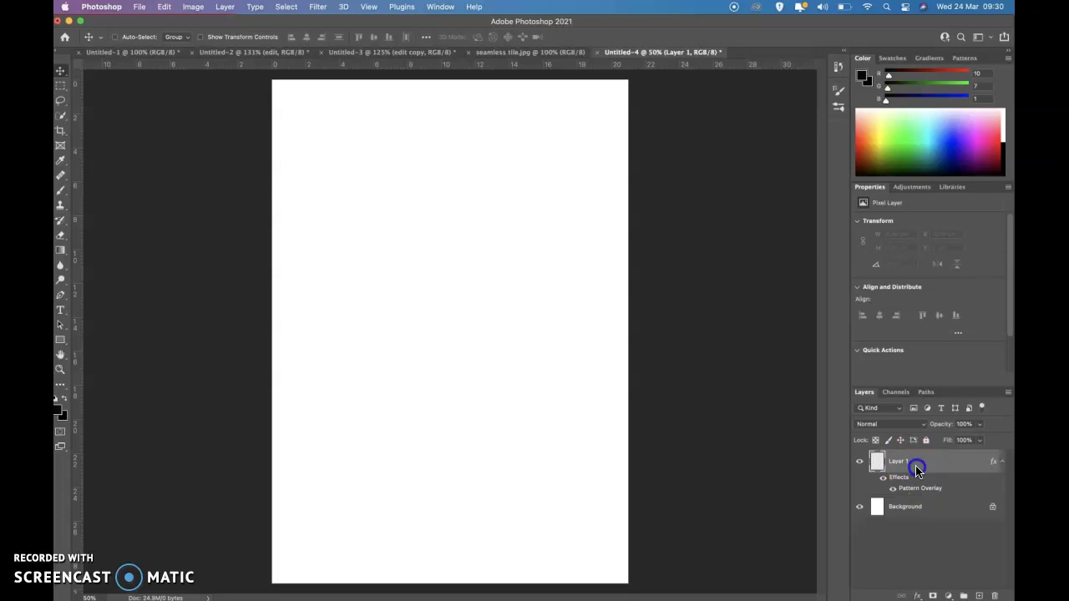
click(467, 193)
click(467, 203)
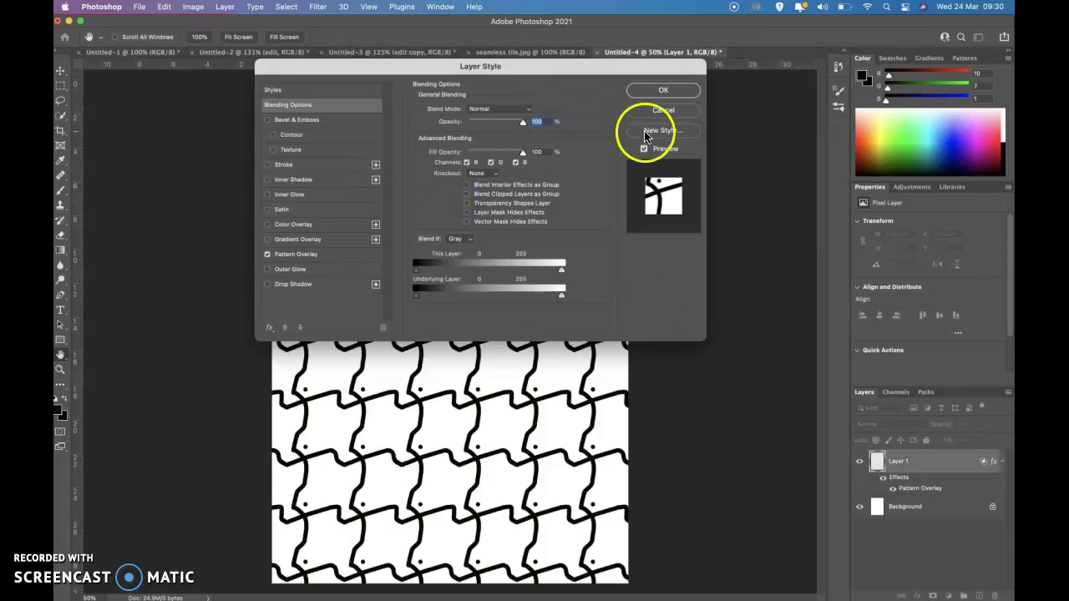
click(657, 95)
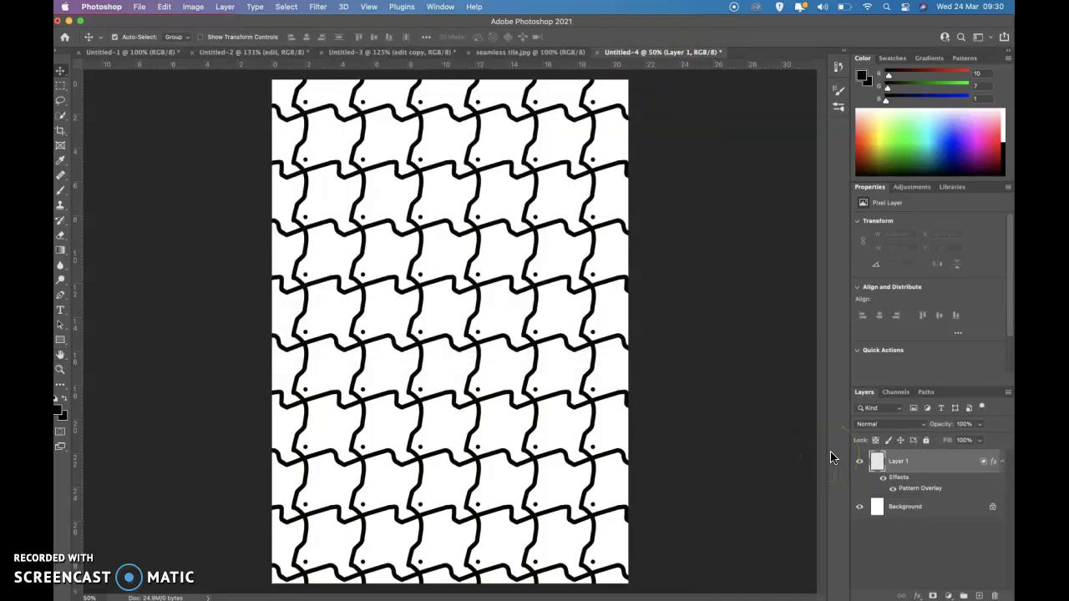
key(super+z)
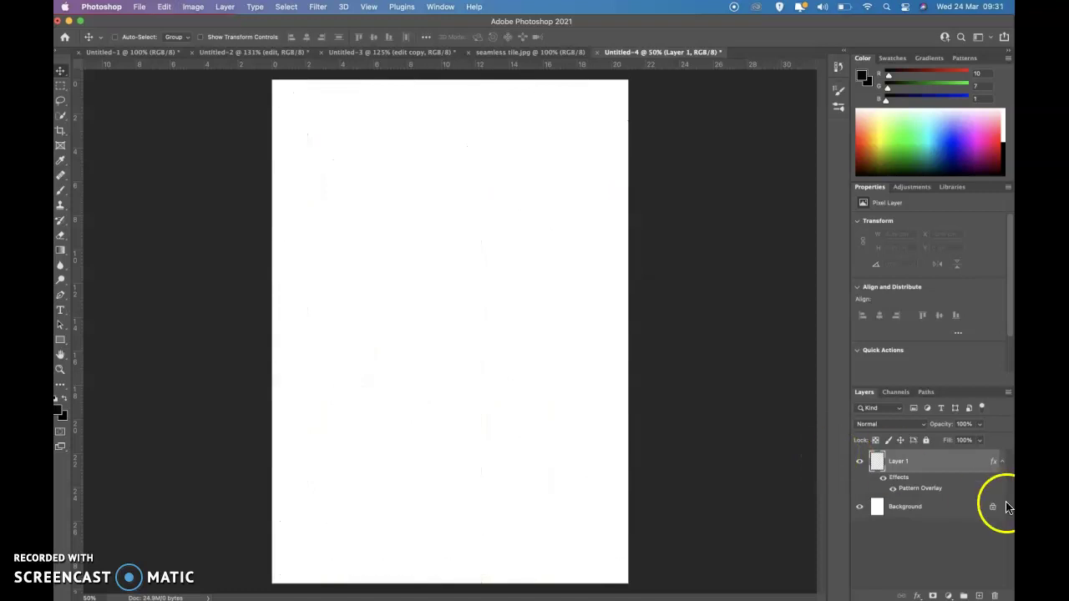
- Delete Layer 1 with its pattern overlay and add a fresh empty layer above the background
key(BackSpace)
click(982, 595)
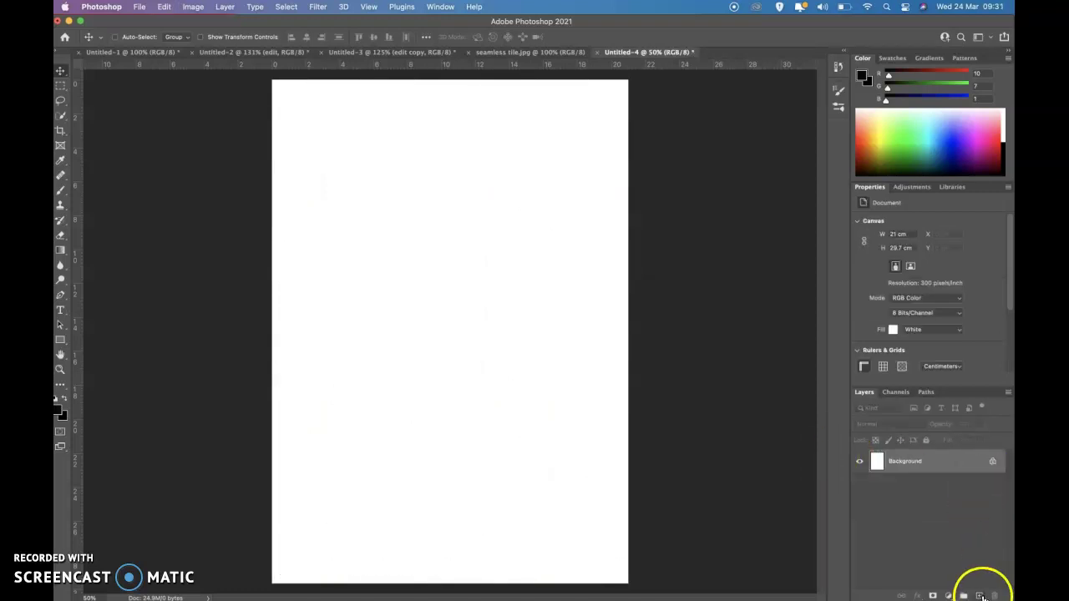
click(901, 462)
click(878, 462)
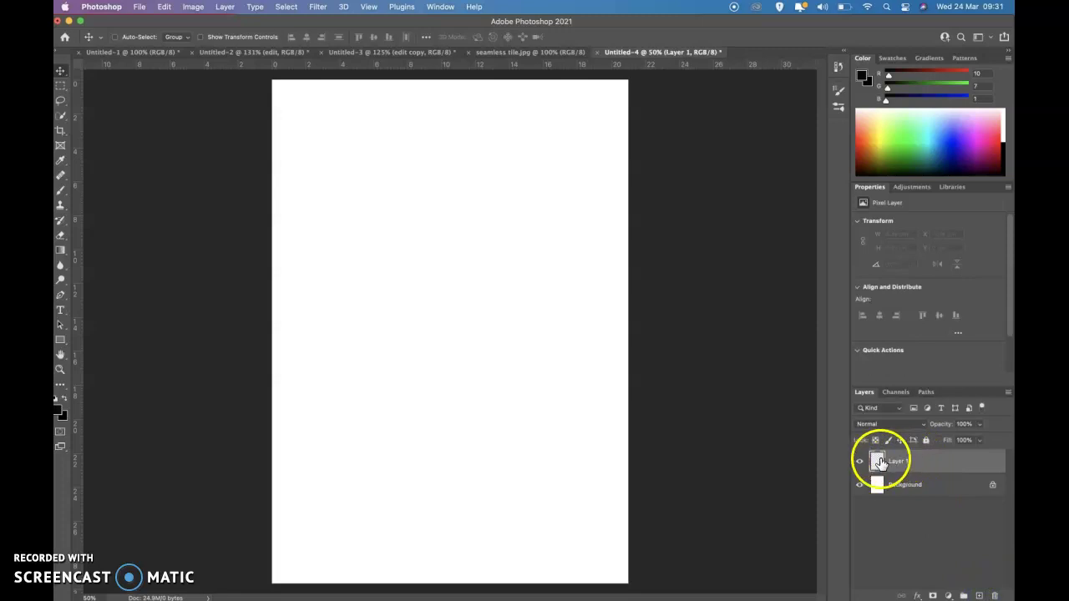
- Open the new layer's style settings and enable Pattern Overlay with the seamless tile as the pattern
double_click(880, 463)
click(422, 267)
drag(573, 70, 590, 110)
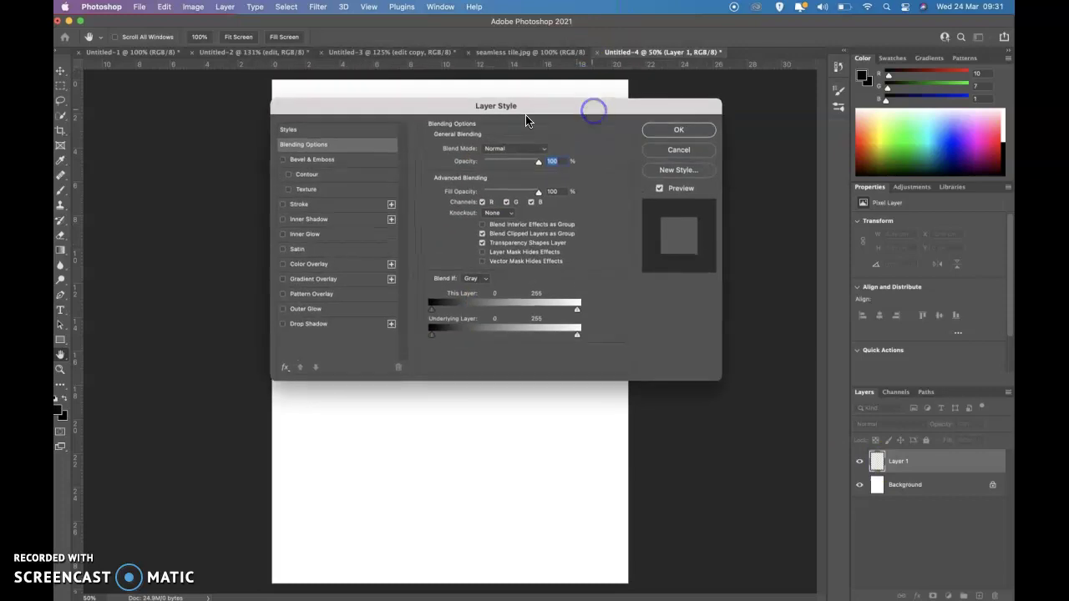
click(316, 297)
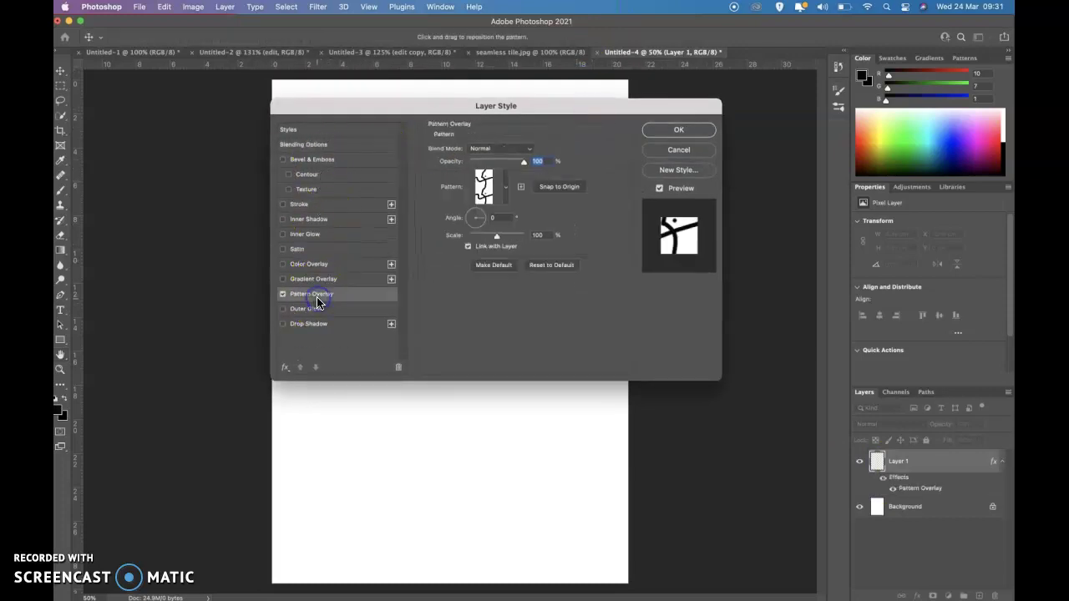
click(484, 185)
click(446, 276)
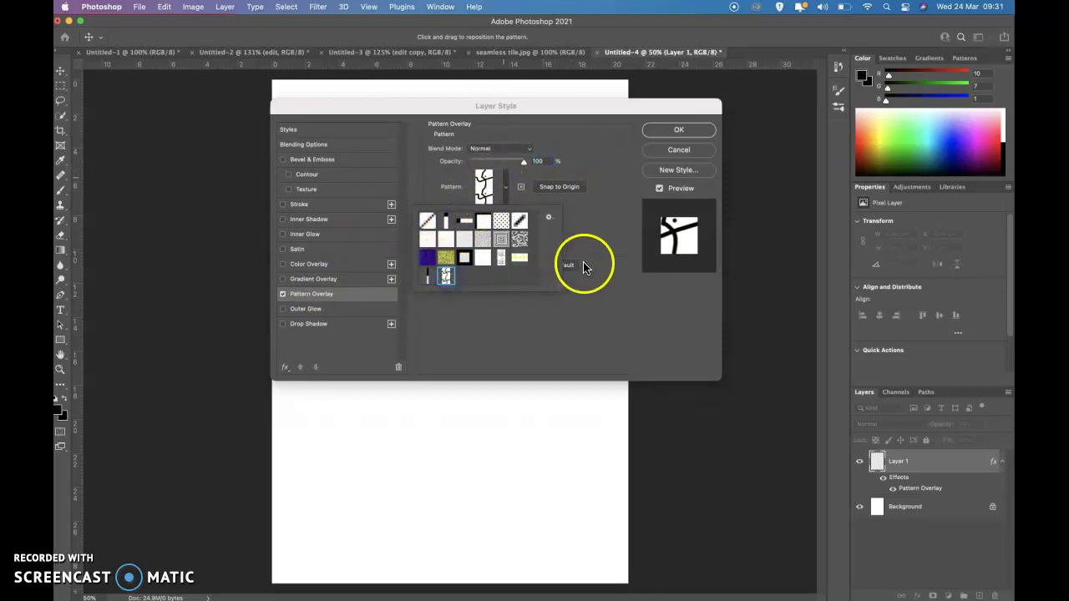
click(614, 292)
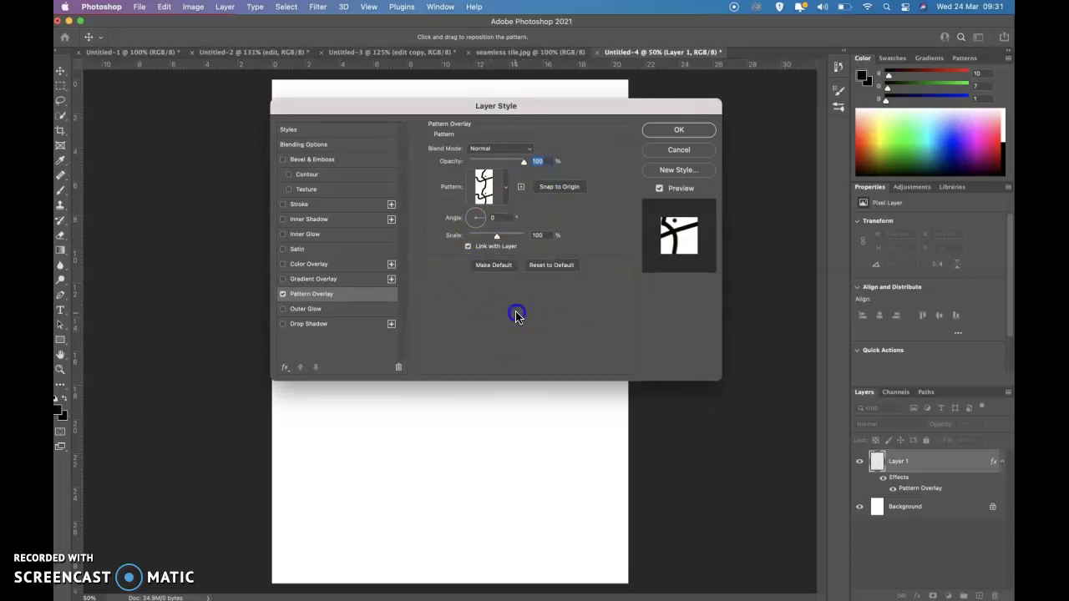
- Turn off Blend Clipped Layers as Group and Transparency Shapes Layer in the blending options, and apply the layer style
click(302, 146)
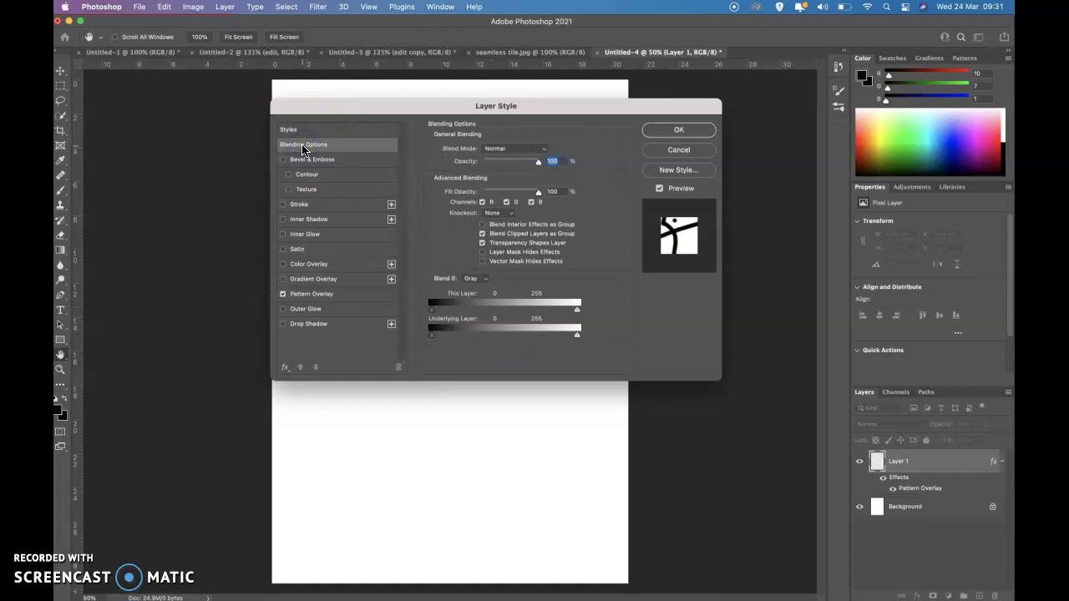
click(482, 234)
click(482, 244)
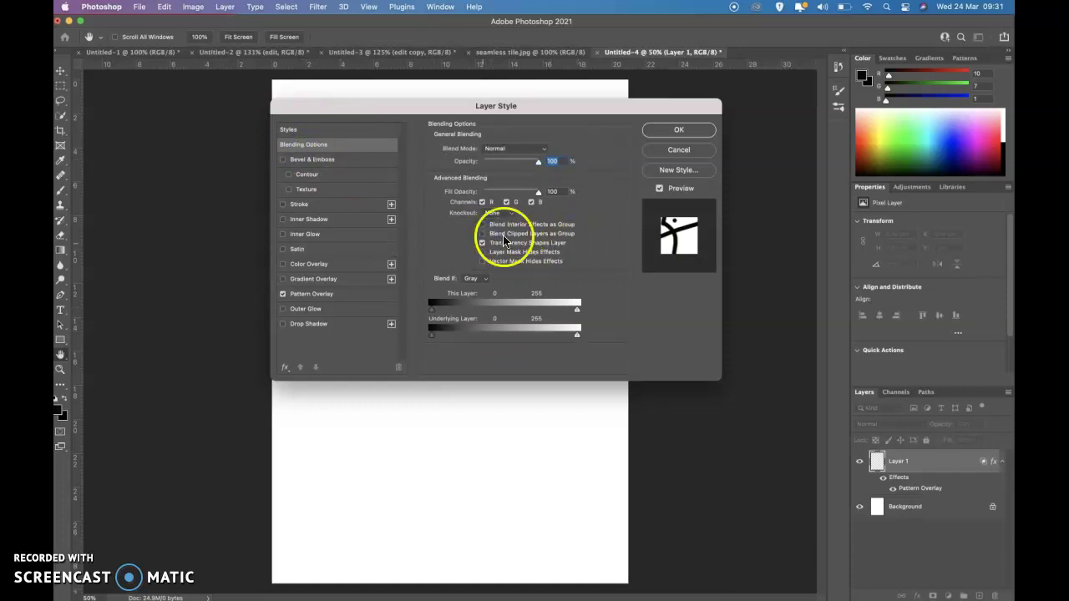
click(482, 244)
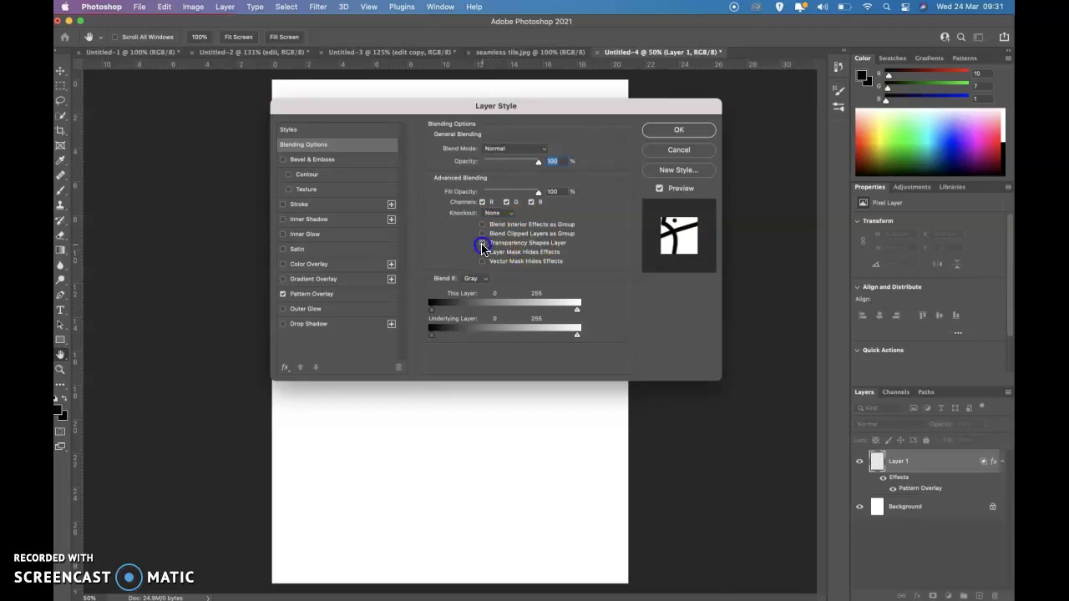
click(482, 247)
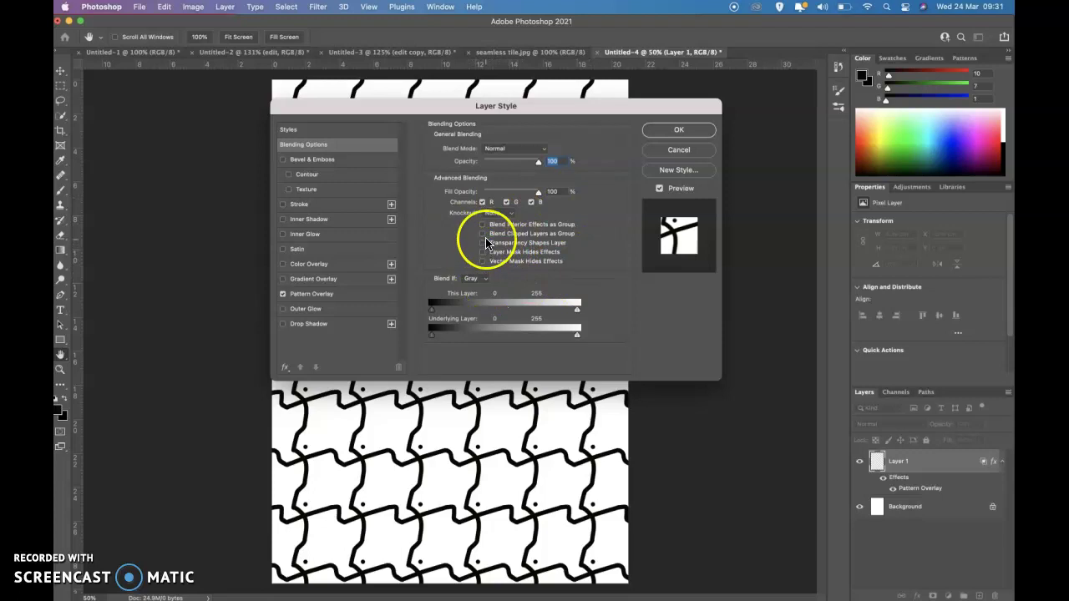
click(687, 131)
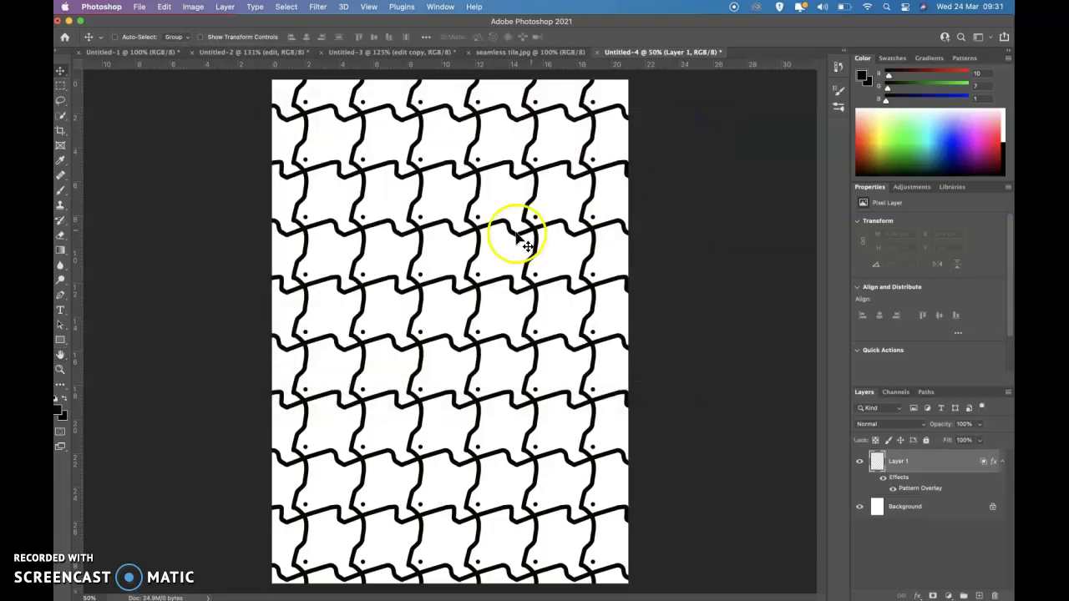
scroll(518, 249, down, 2)
scroll(516, 246, down, 1)
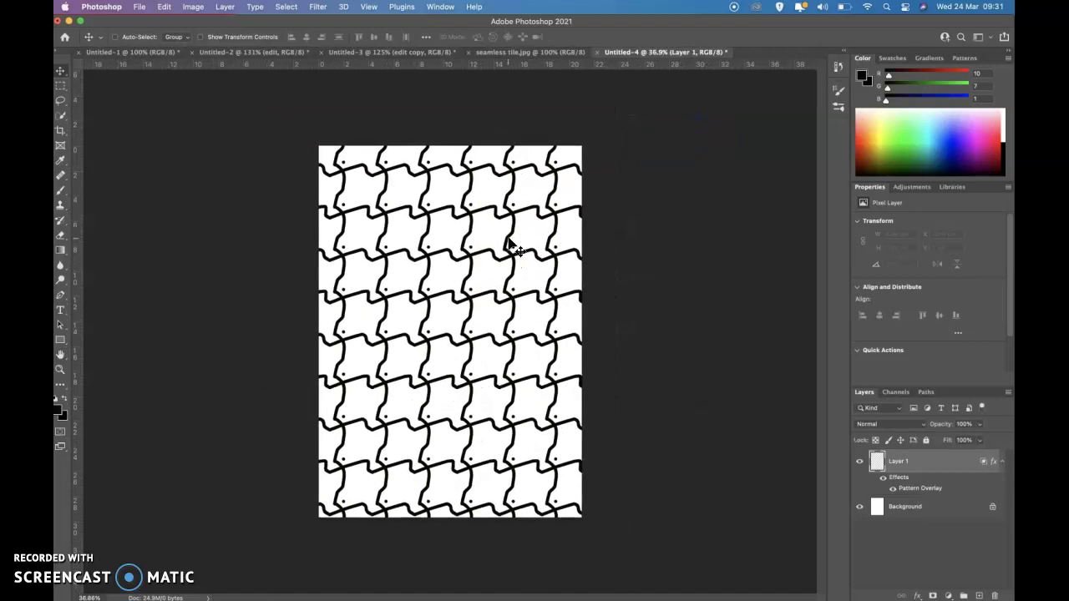